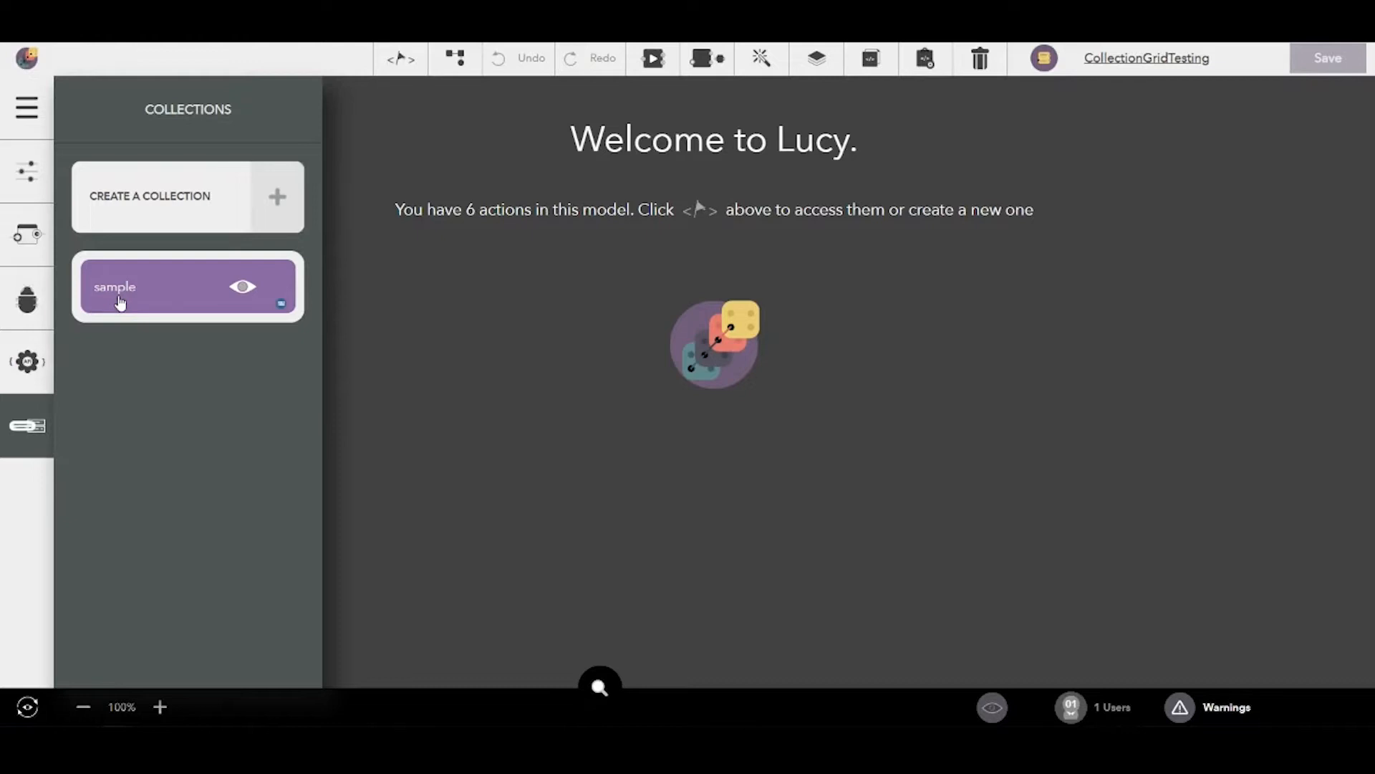
Step: Open the sample collection's configuration to see its attributes, and launch its data view
{"action": "left_click", "coordinate": [191, 298]}
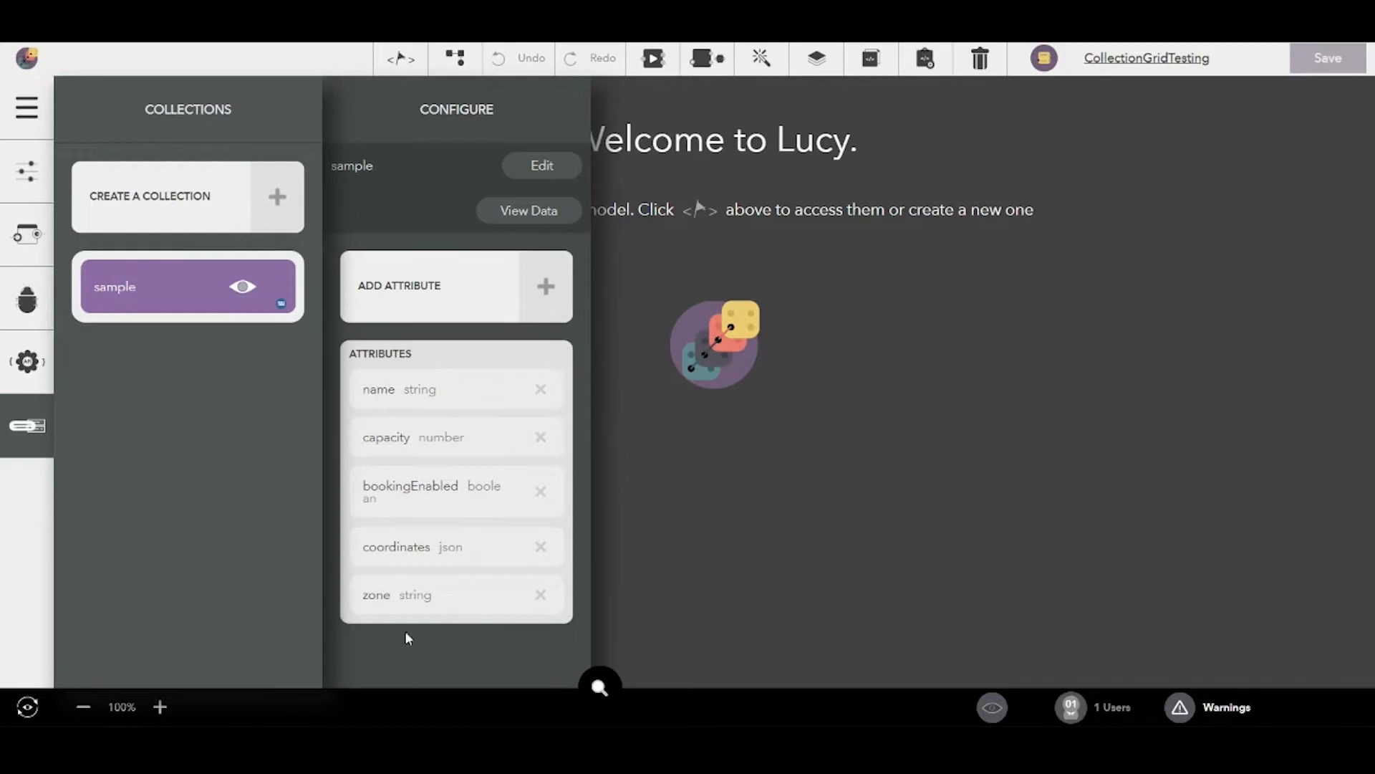
{"action": "left_click", "coordinate": [541, 212]}
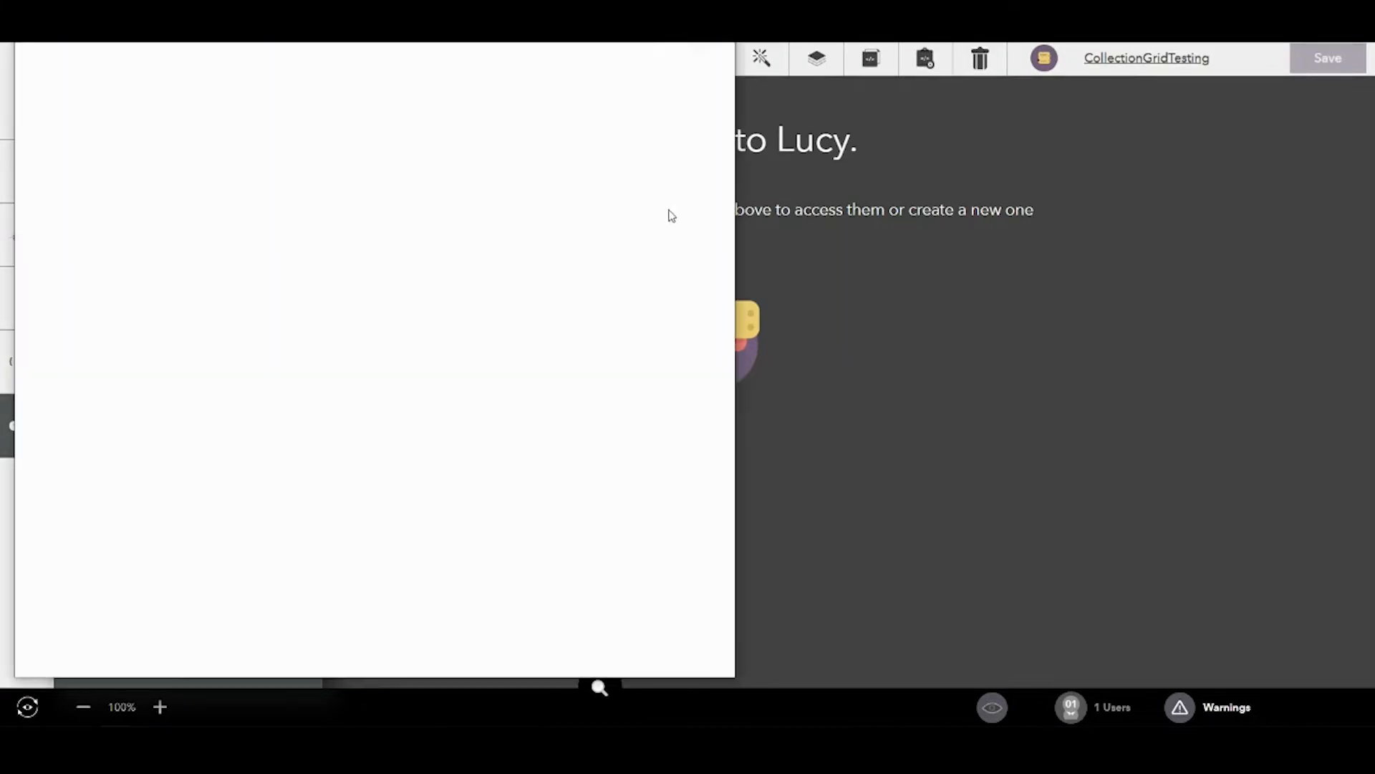
{"action": "left_click", "coordinate": [686, 12]}
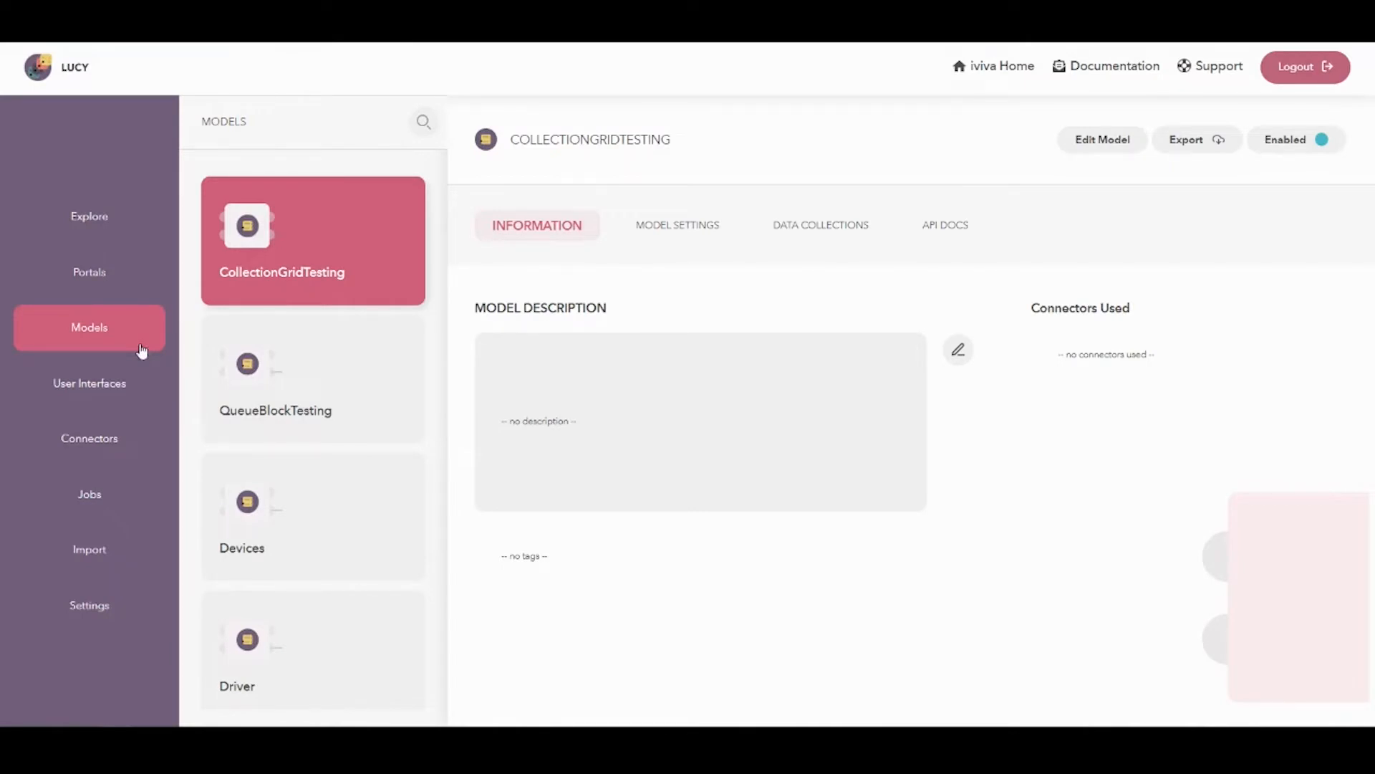
Step: Open the data of the sample collection from the CollectionGridTesting model's data collections
{"action": "left_click", "coordinate": [141, 348]}
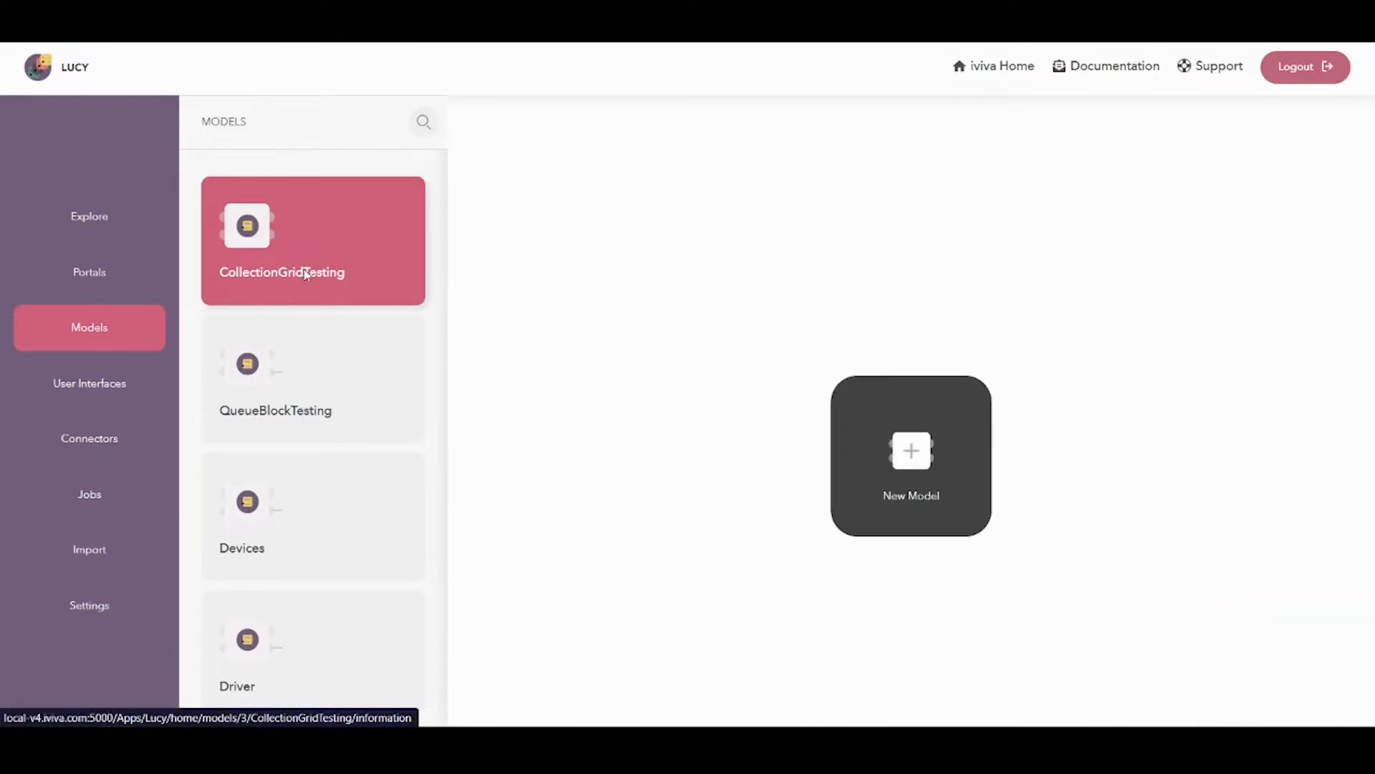
{"action": "left_click", "coordinate": [298, 274]}
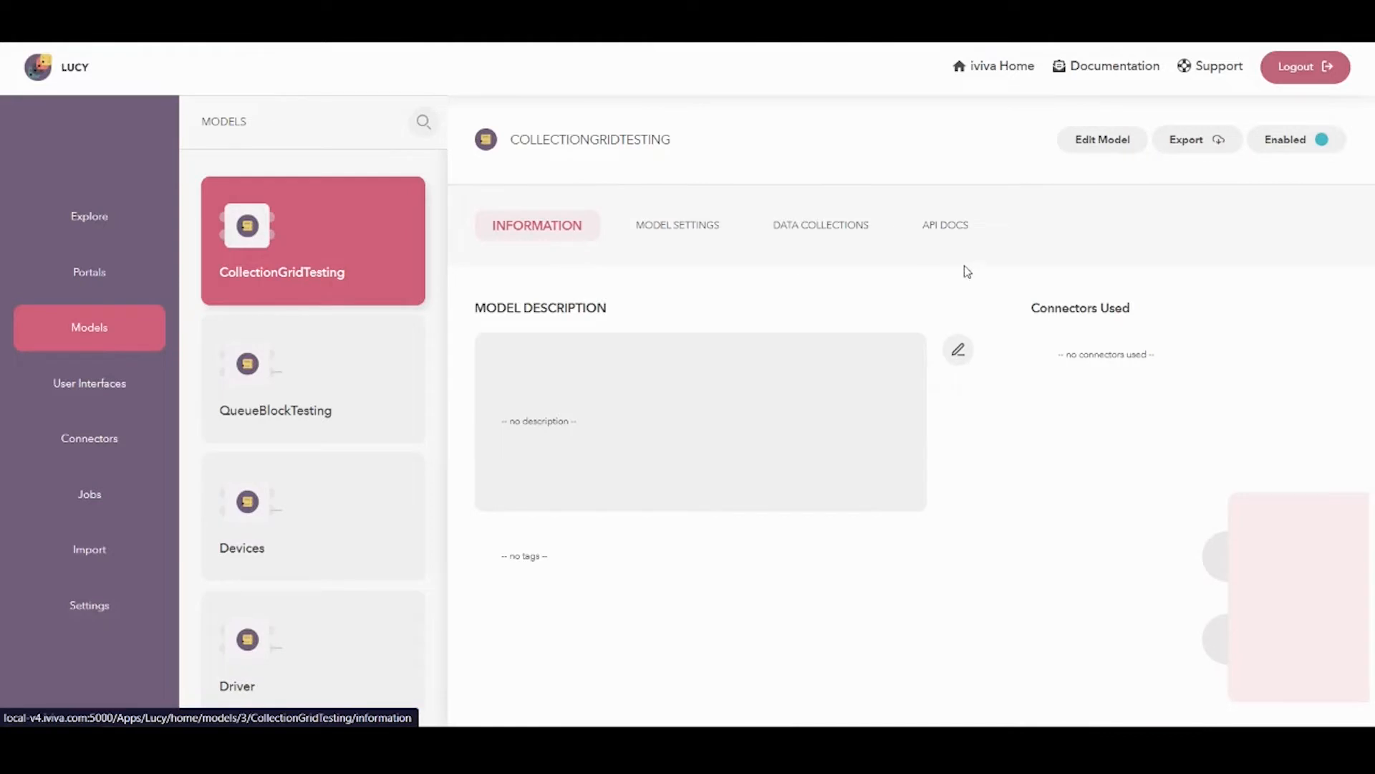
{"action": "left_click", "coordinate": [819, 234]}
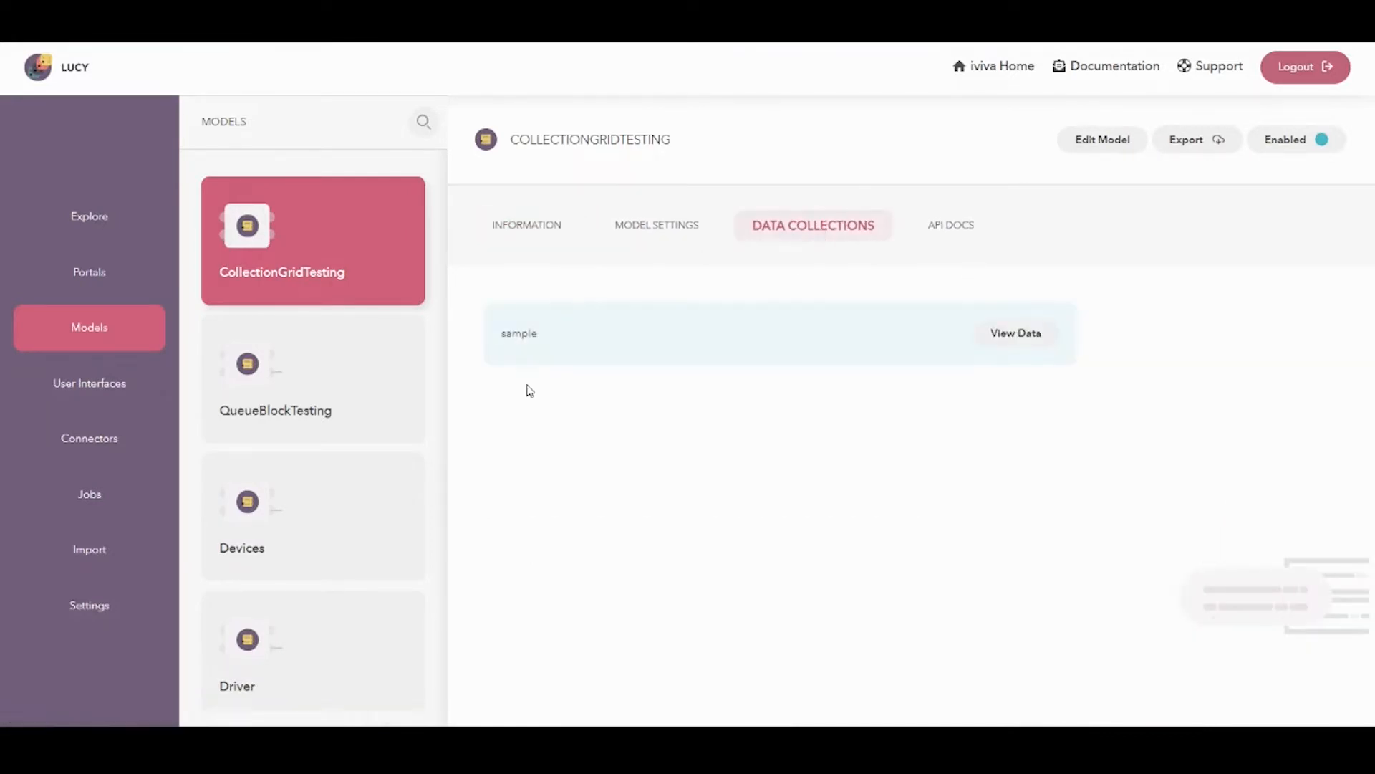
{"action": "left_click", "coordinate": [994, 343]}
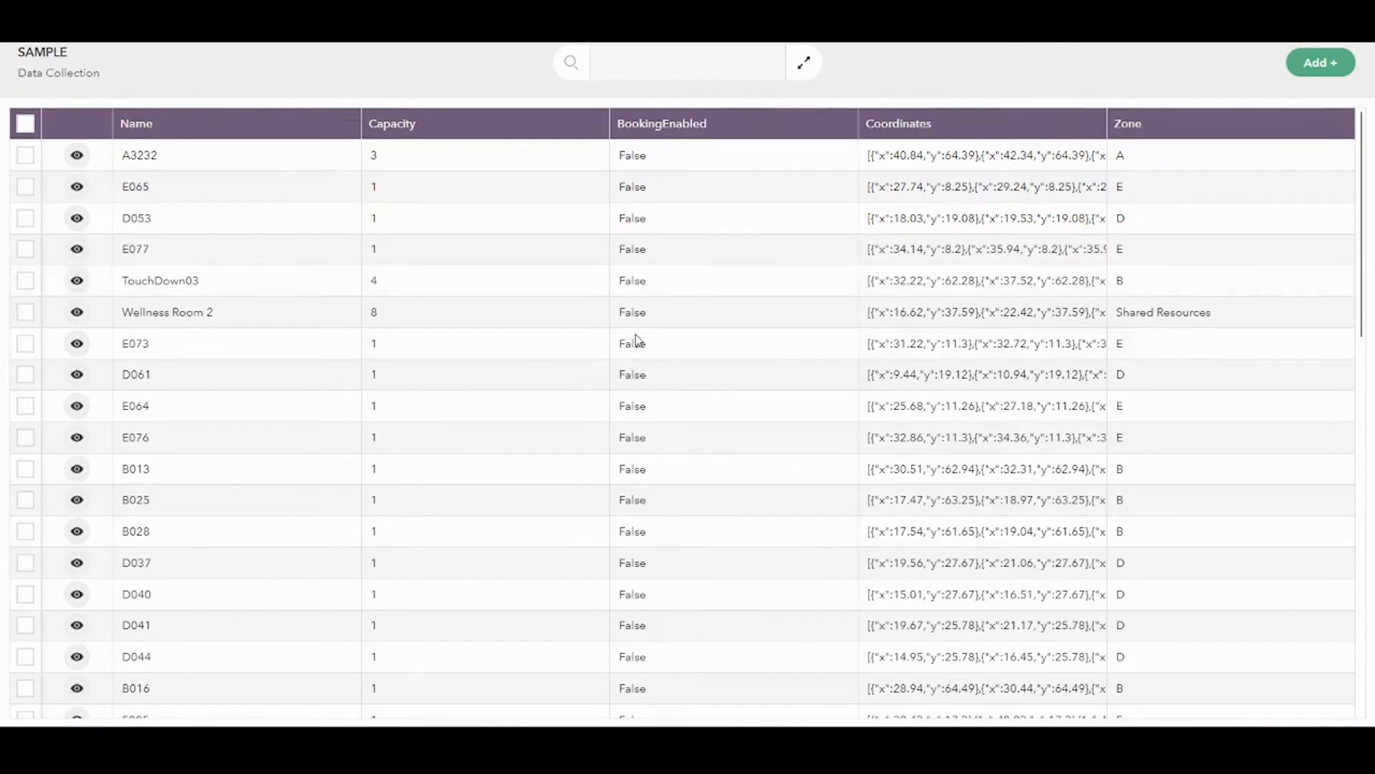
Step: Look through the sample collection's records and move the cell selection around the first rows, ending on the first record's name
{"action": "scroll", "coordinate": [630, 308], "scroll_direction": "down", "scroll_amount": 15}
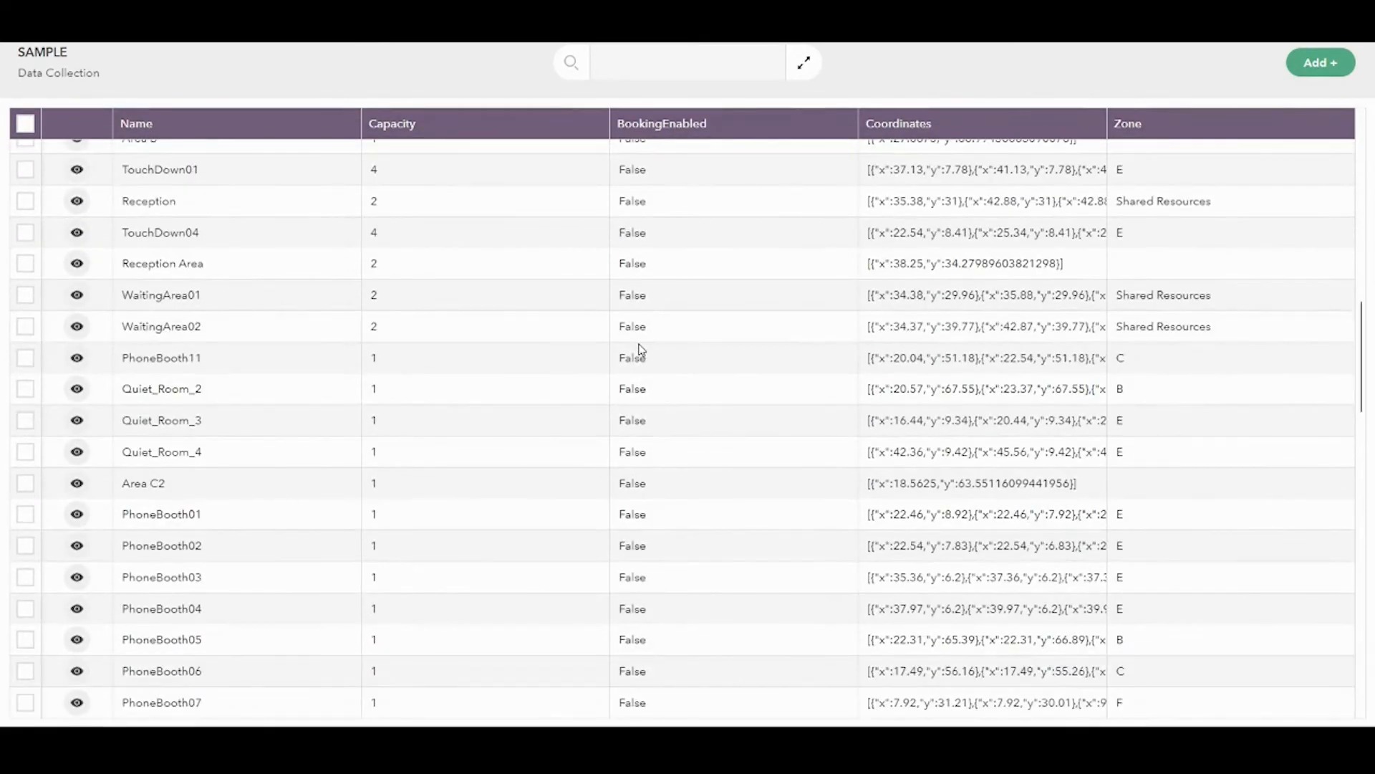
{"action": "scroll", "coordinate": [641, 349], "scroll_direction": "down", "scroll_amount": 3}
{"action": "scroll", "coordinate": [638, 346], "scroll_direction": "up", "scroll_amount": 15}
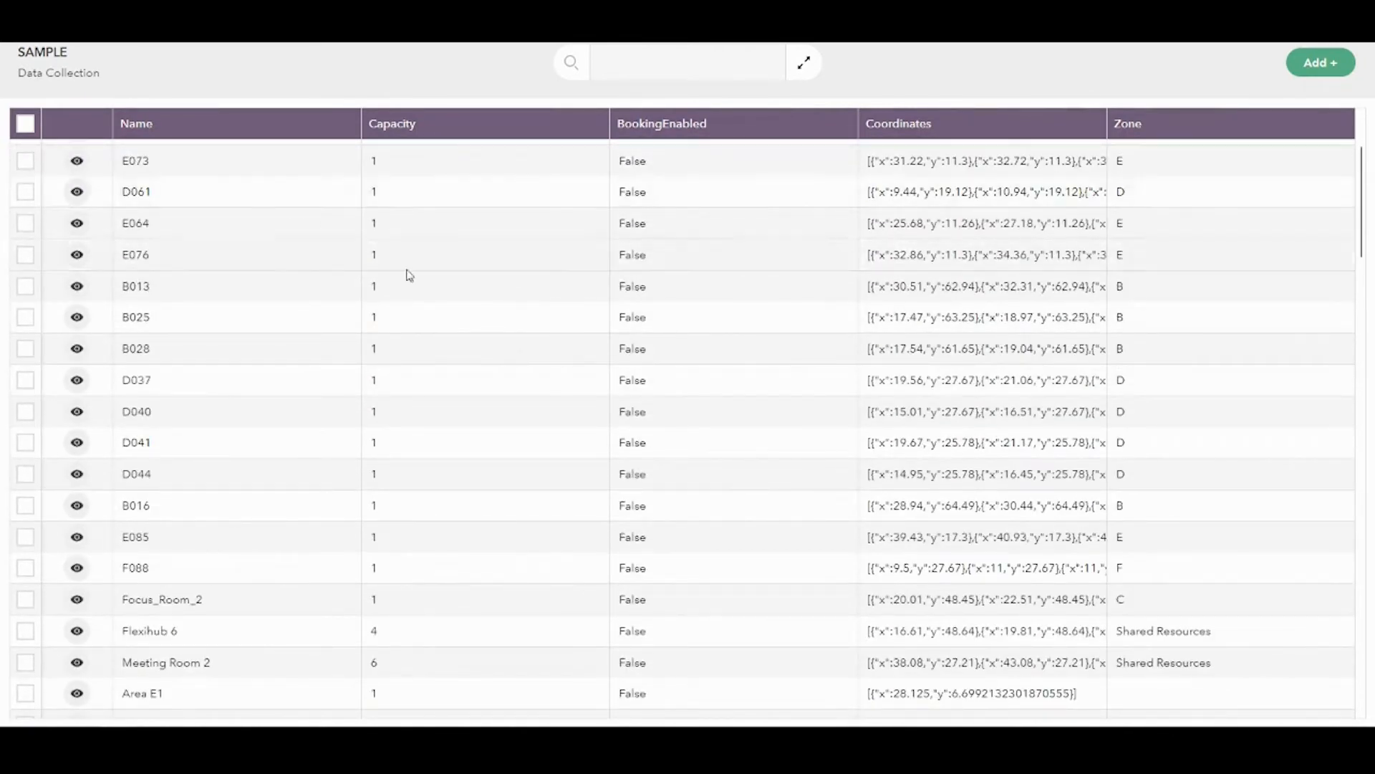
{"action": "scroll", "coordinate": [405, 276], "scroll_direction": "up", "scroll_amount": 5}
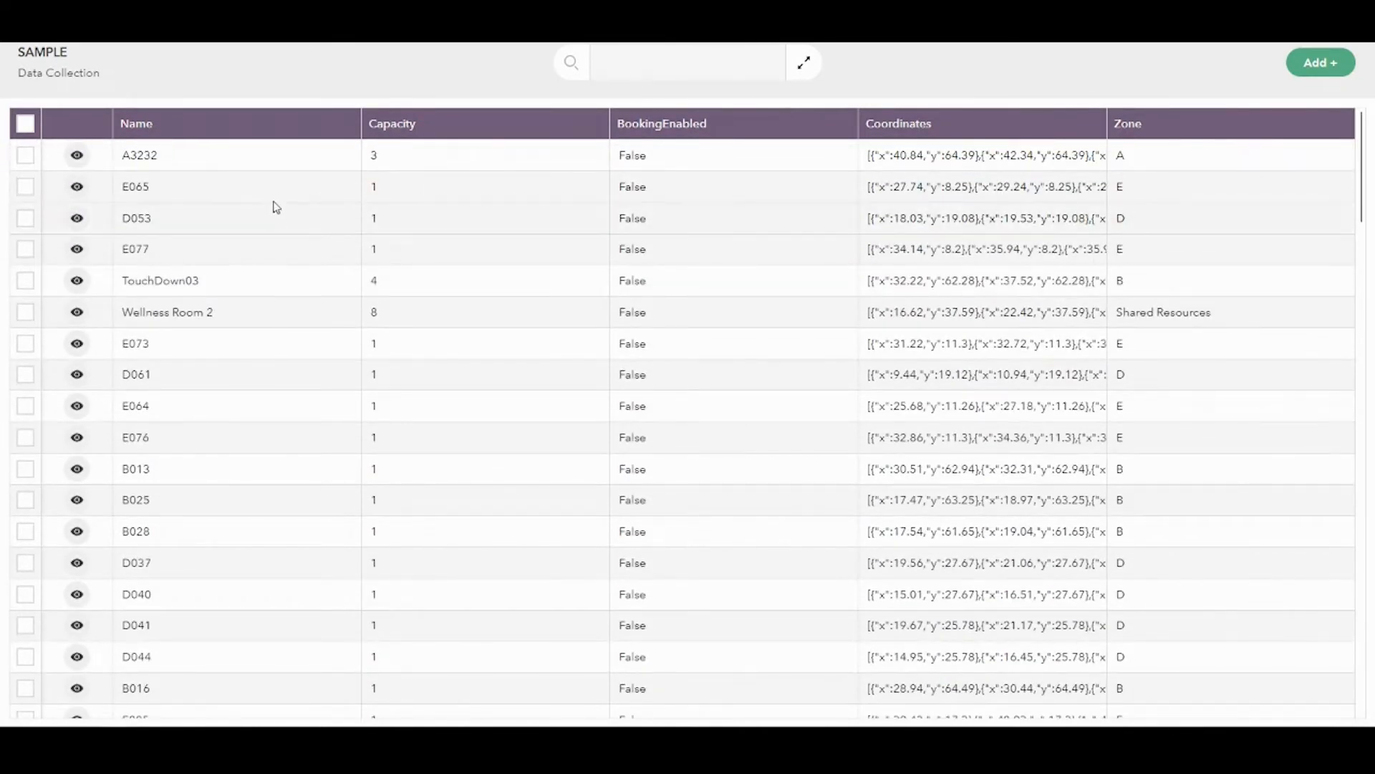
{"action": "left_click", "coordinate": [289, 162]}
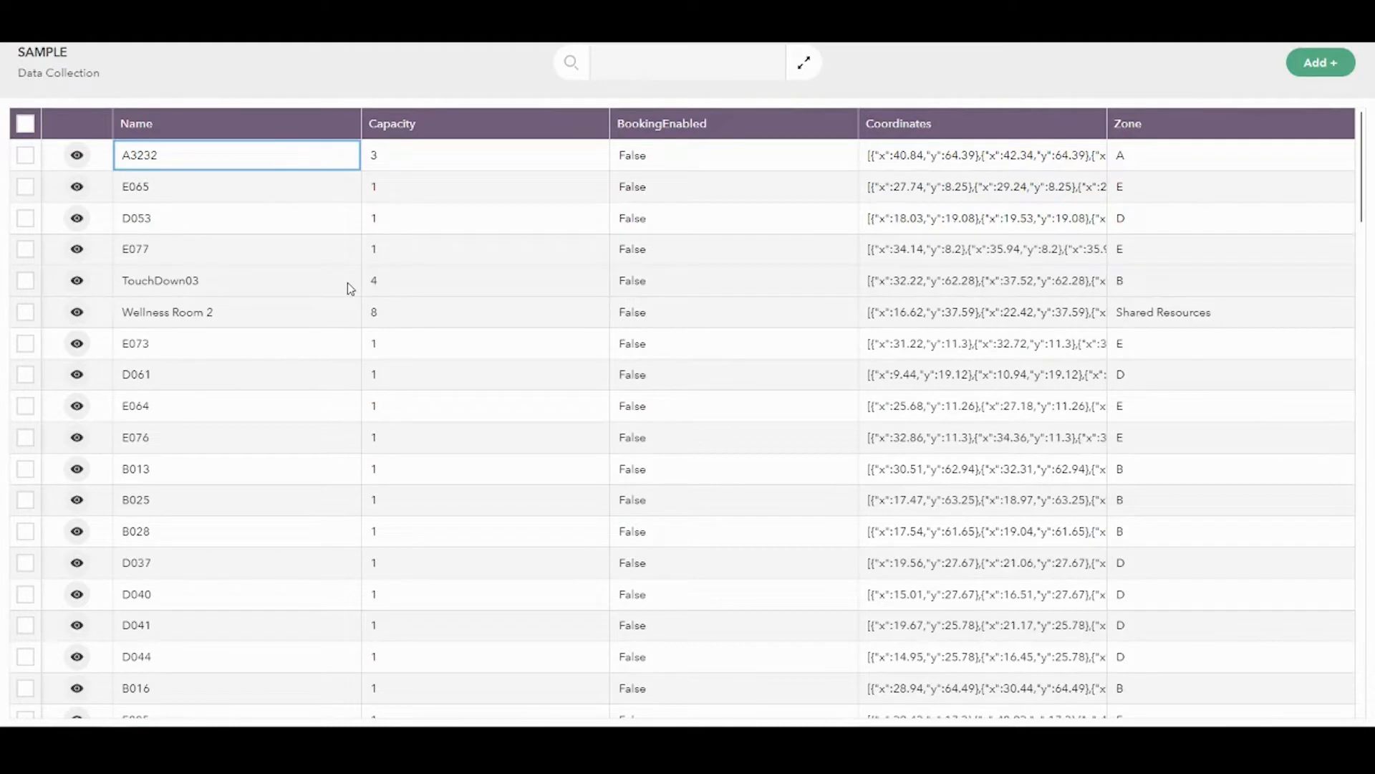
{"action": "key", "text": "Right"}
{"action": "key", "text": "Right"}
{"action": "key", "text": "Down"}
{"action": "key", "text": "Left"}
{"action": "key", "text": "Left"}
{"action": "key", "text": "Up"}
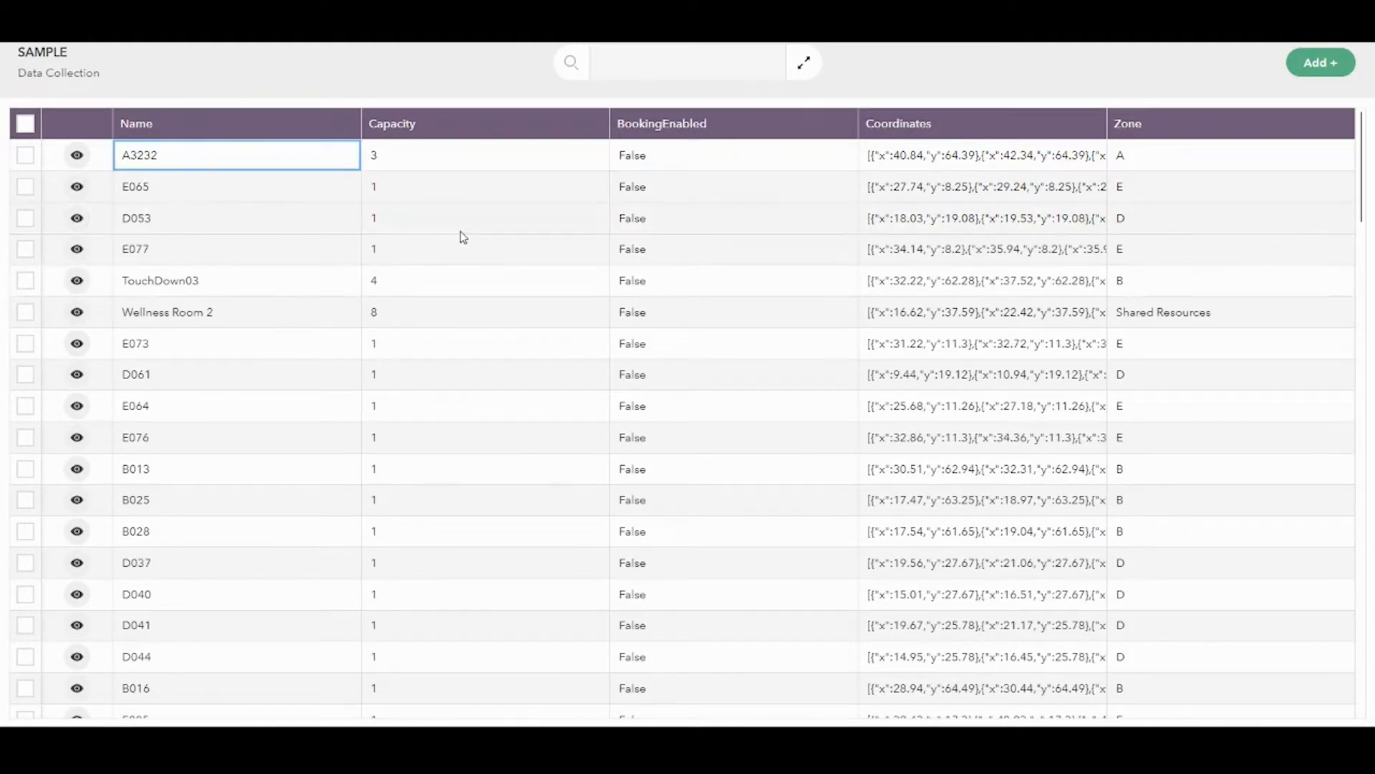
Step: Change the first record's name to A32323
{"action": "key", "text": "Return"}
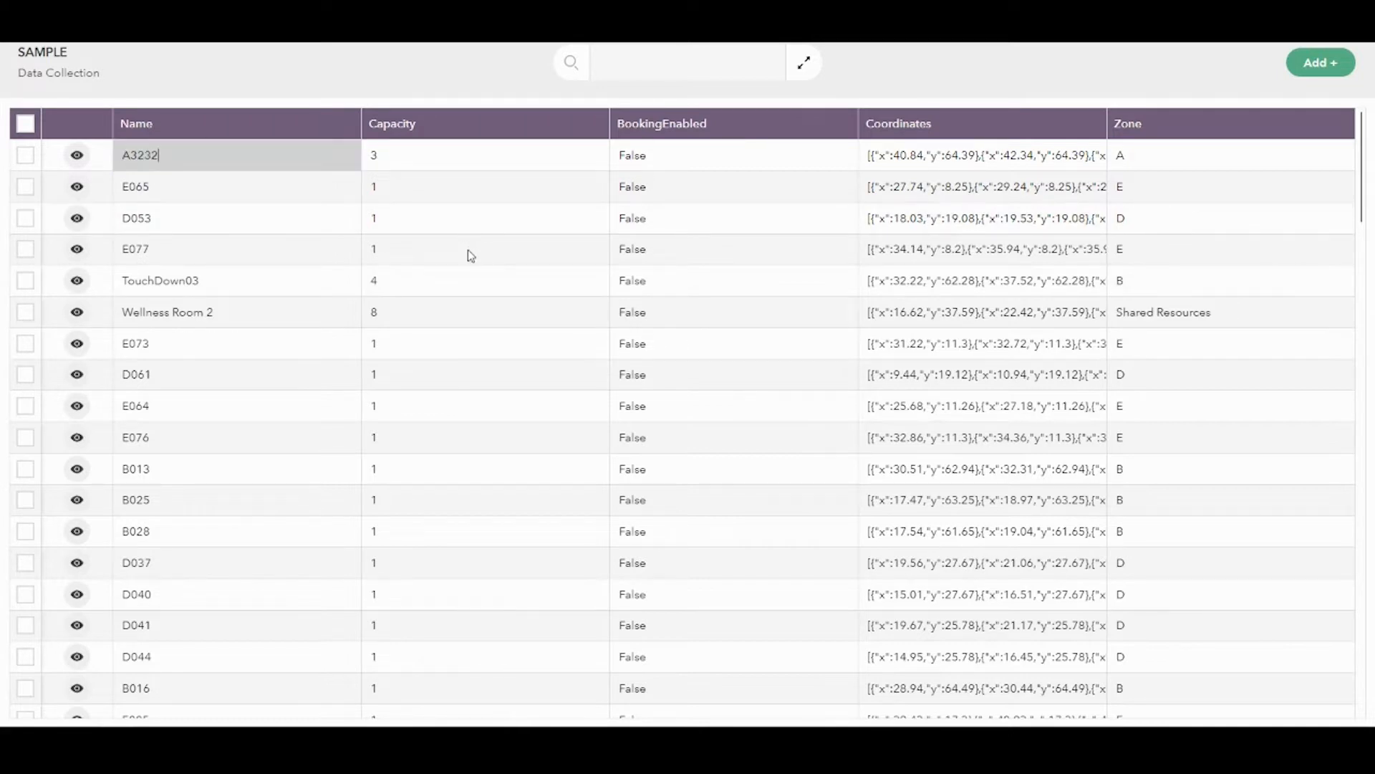
{"action": "left_click", "coordinate": [467, 249]}
{"action": "double_click", "coordinate": [287, 155]}
{"action": "key", "text": "BackSpace"}
{"action": "key", "text": "BackSpace"}
{"action": "key", "text": "BackSpace"}
{"action": "type", "text": "2323"}
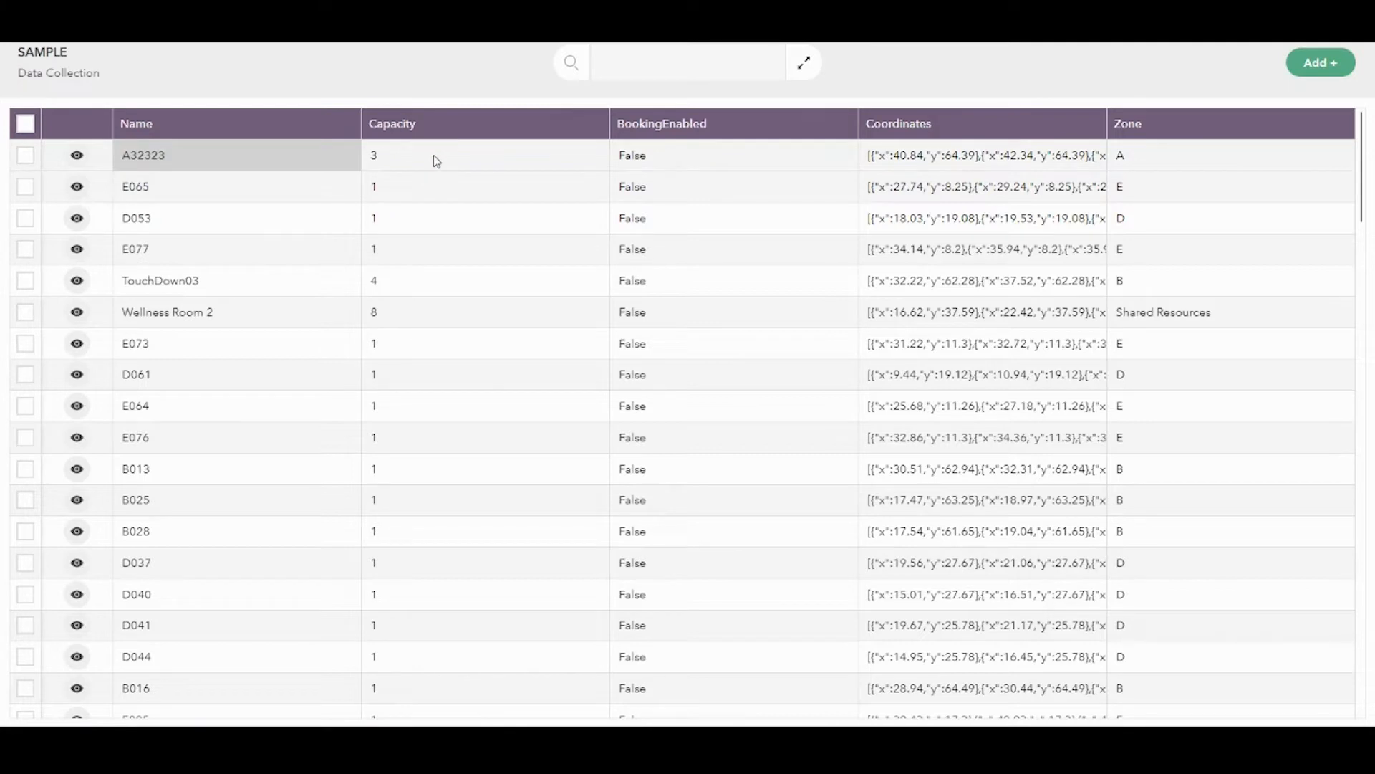
{"action": "key", "text": "Return"}
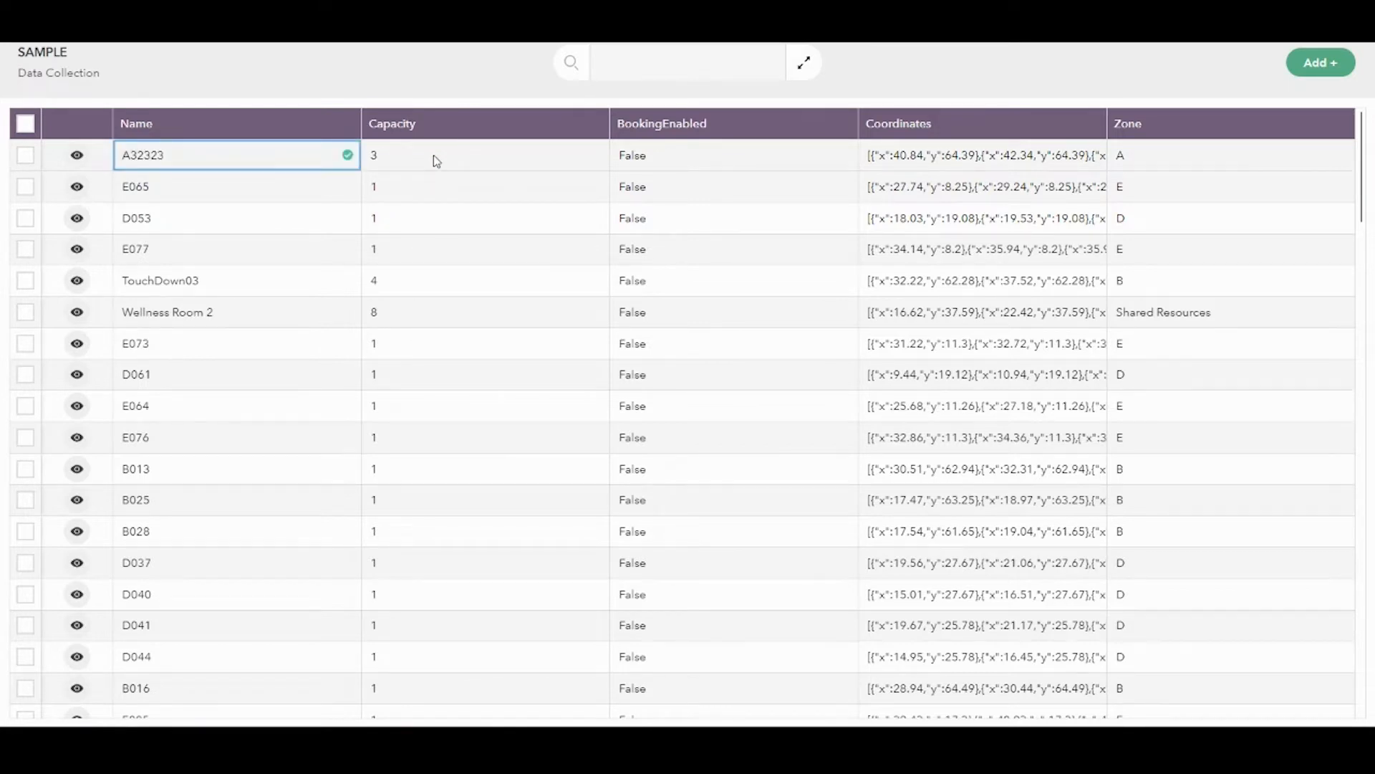
Step: Enter 6 as the first record's capacity and discard the edit
{"action": "left_click", "coordinate": [433, 155]}
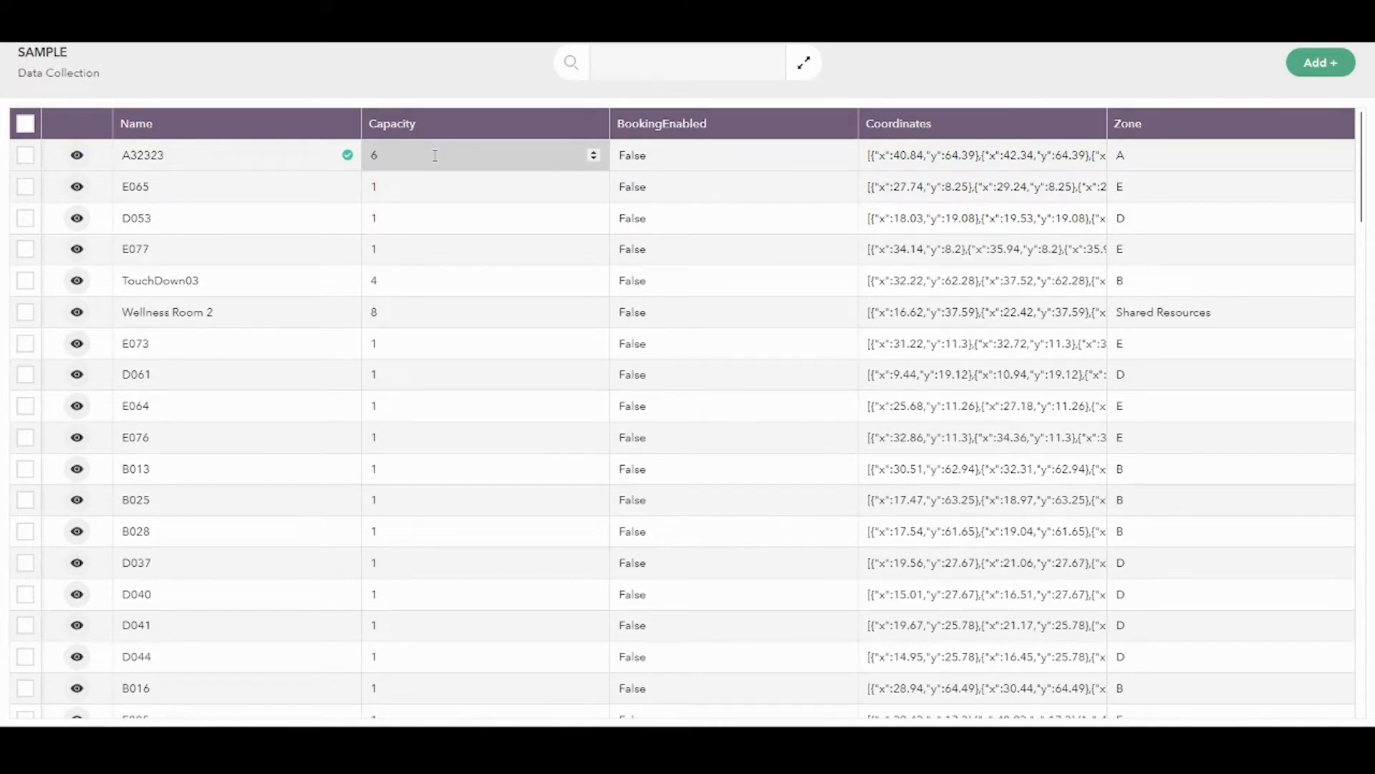
{"action": "key", "text": "Escape"}
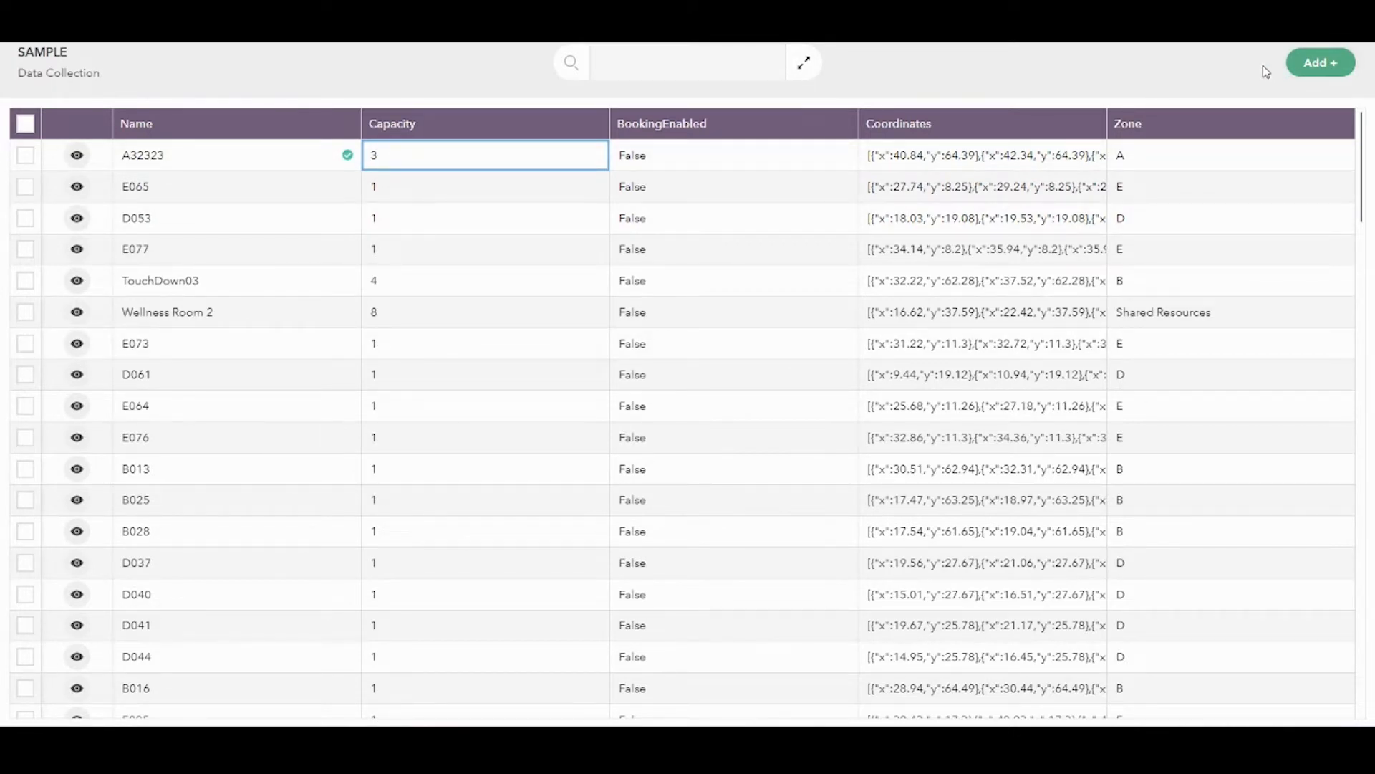
Step: Start adding two new items to the collection and name them B12 and B13
{"action": "left_click", "coordinate": [1322, 64]}
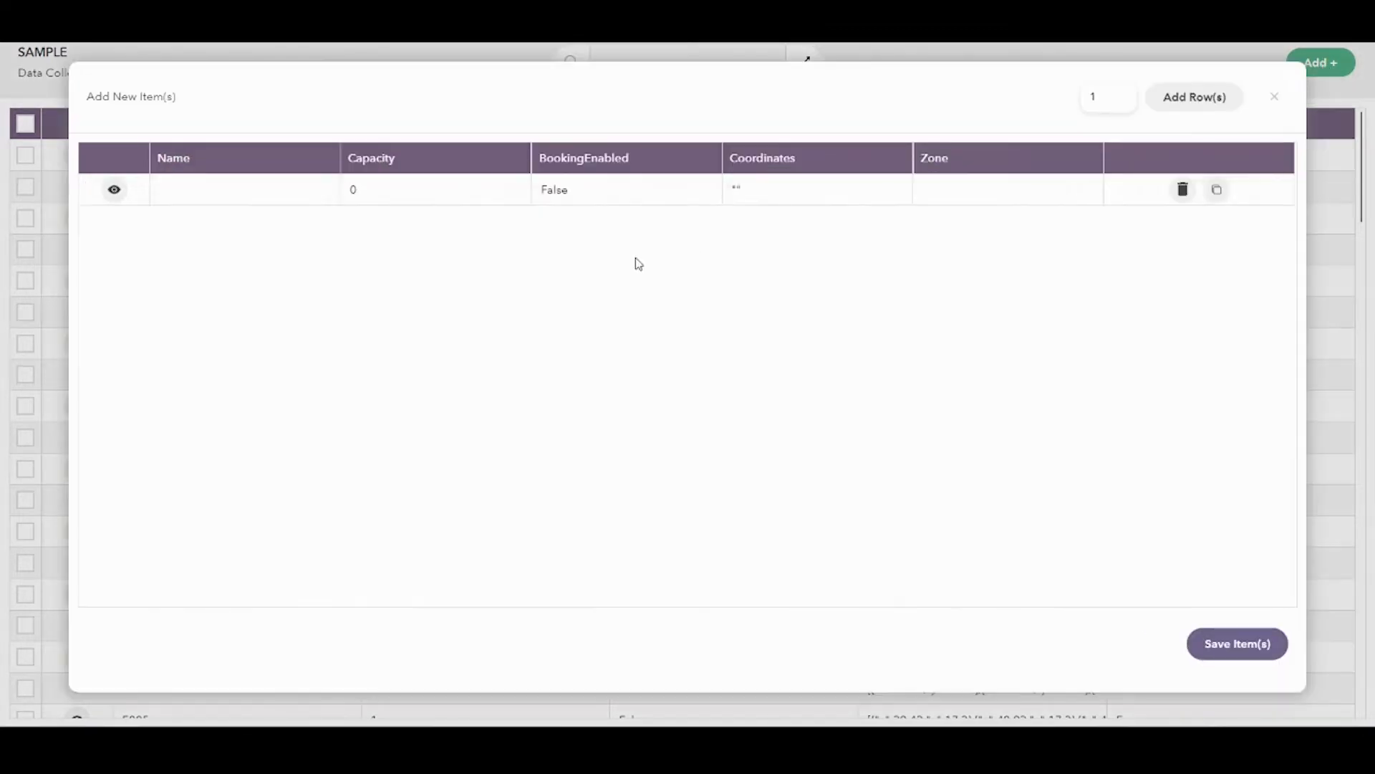
{"action": "left_click", "coordinate": [1161, 96]}
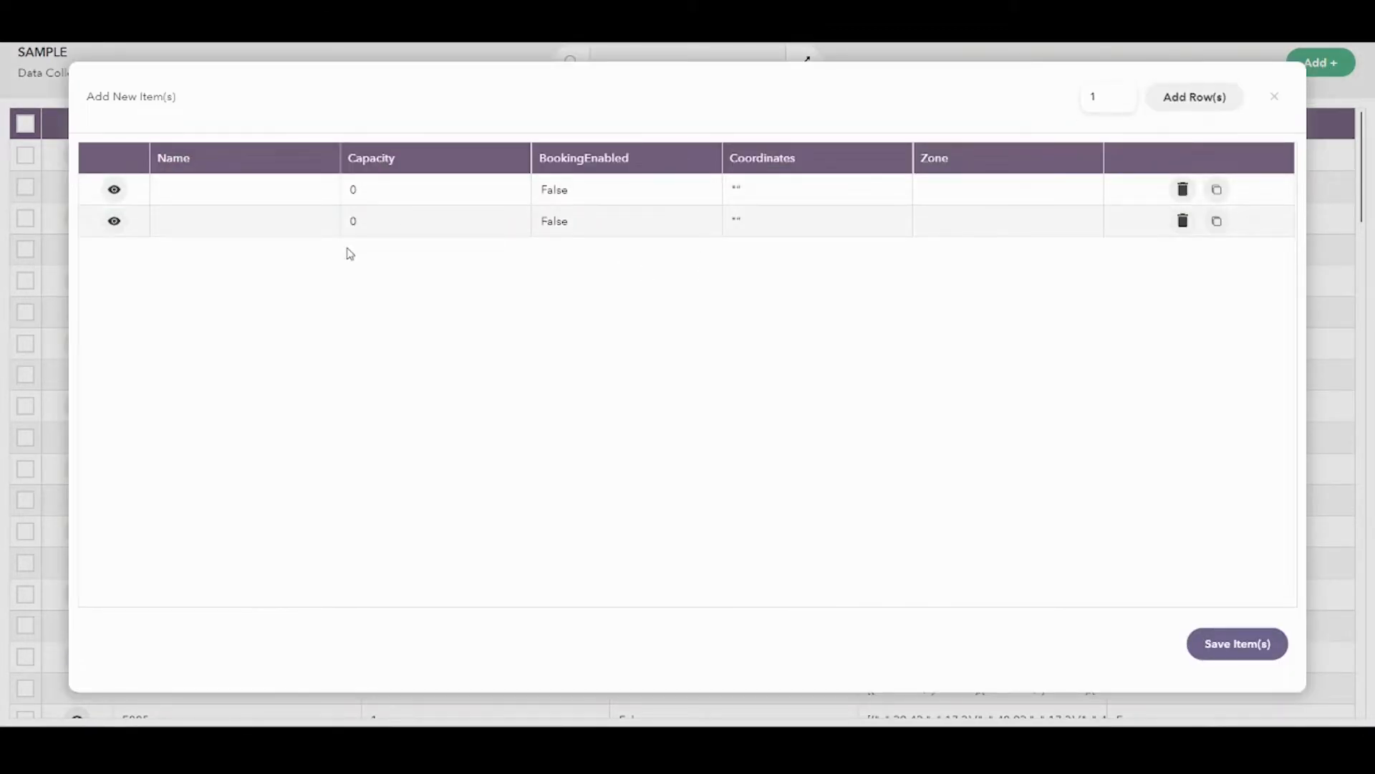
{"action": "left_click", "coordinate": [220, 193]}
{"action": "type", "text": "B"}
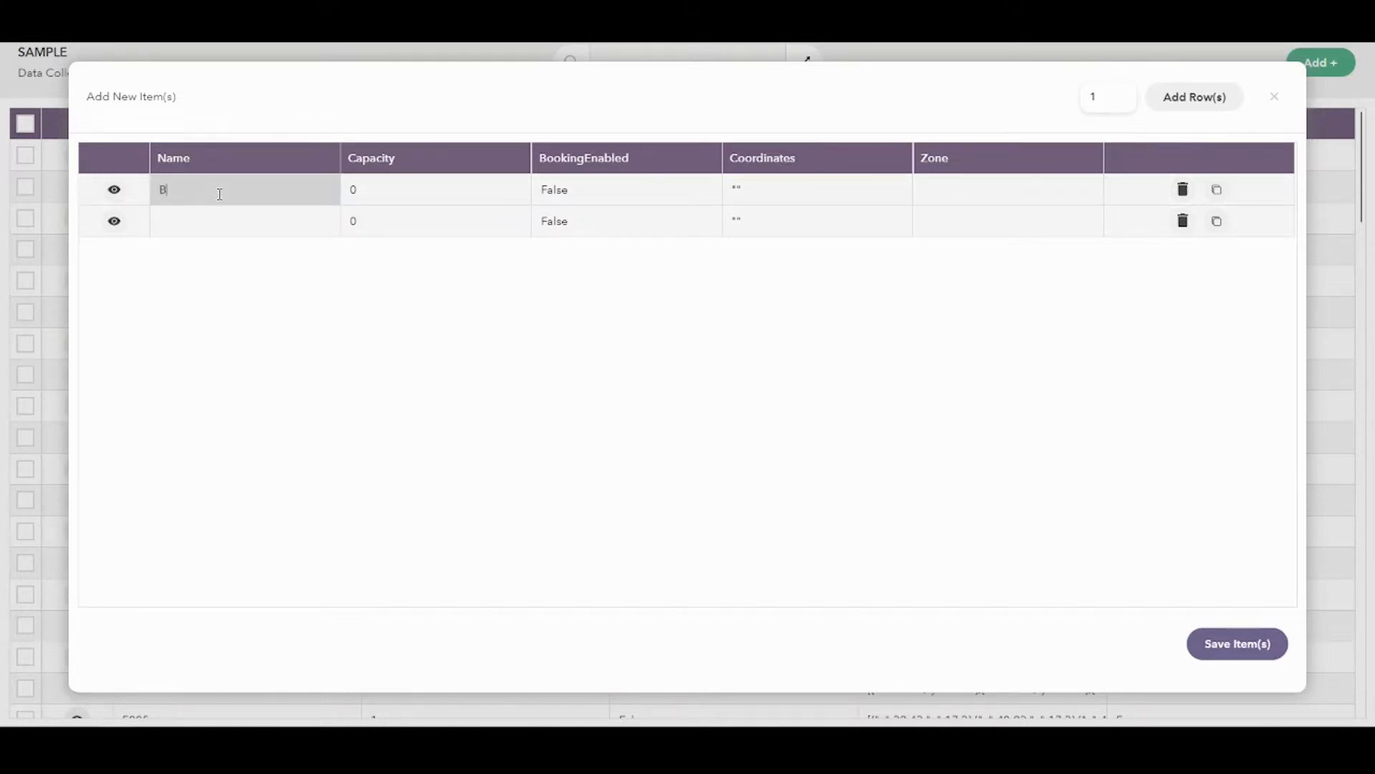
{"action": "type", "text": "12"}
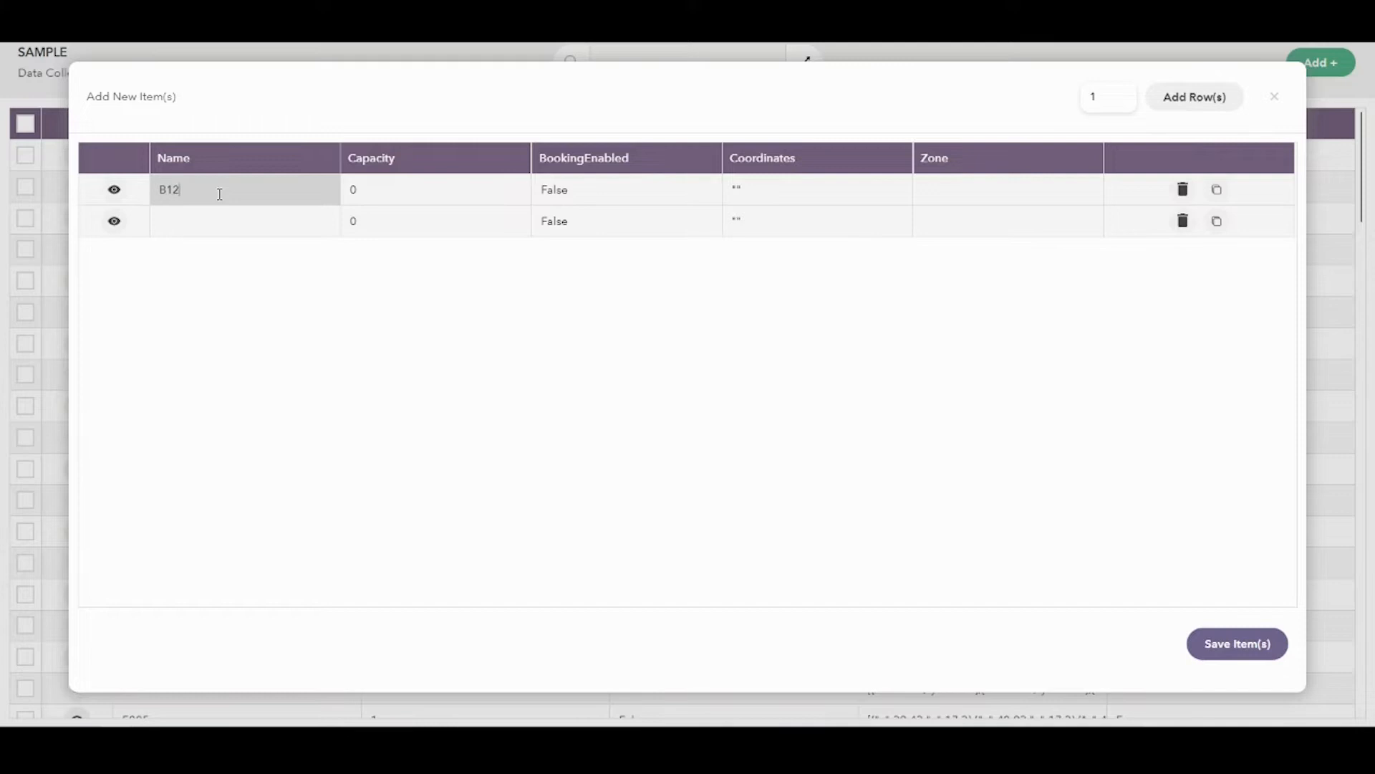
{"action": "left_click", "coordinate": [214, 229]}
{"action": "type", "text": "B13"}
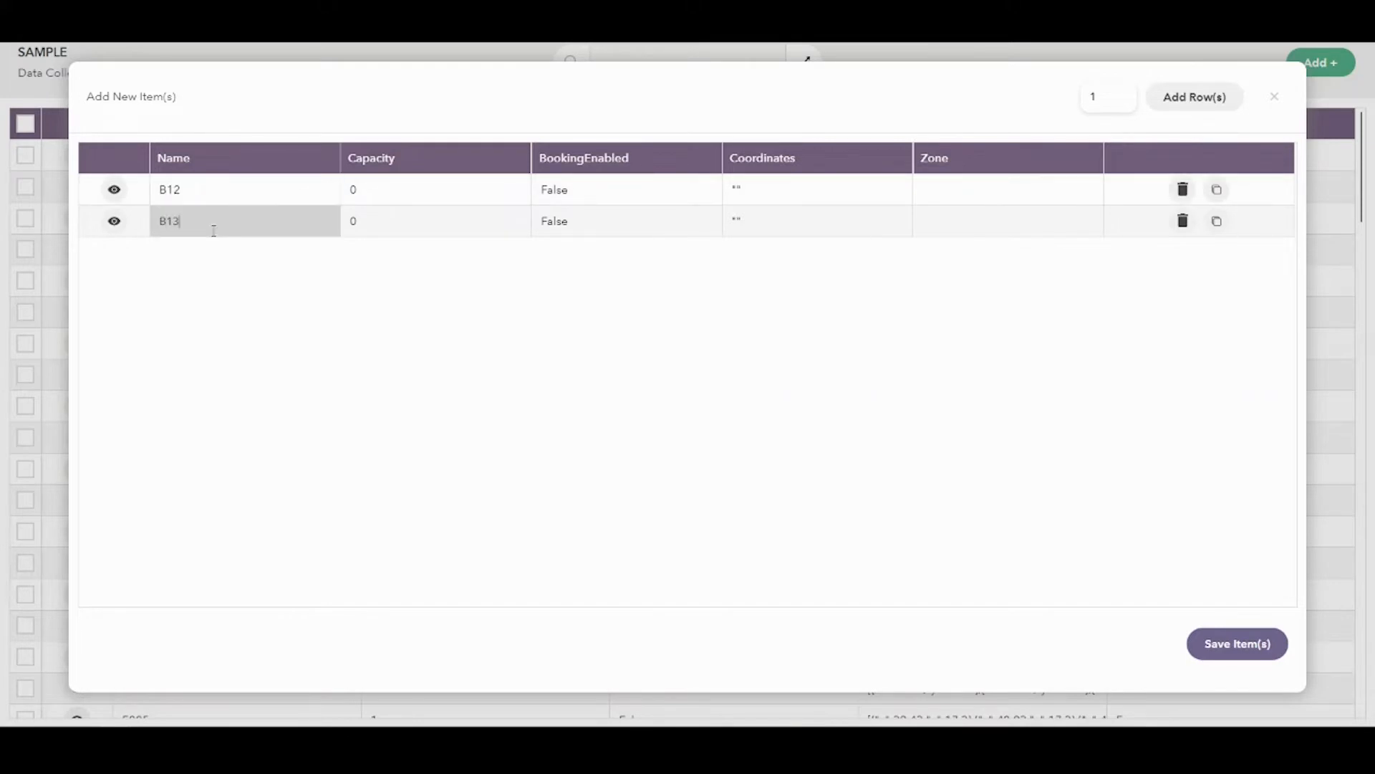
Step: Set the capacity of both new items to 1 and save them to the collection
{"action": "left_click", "coordinate": [470, 189]}
{"action": "left_click", "coordinate": [515, 186]}
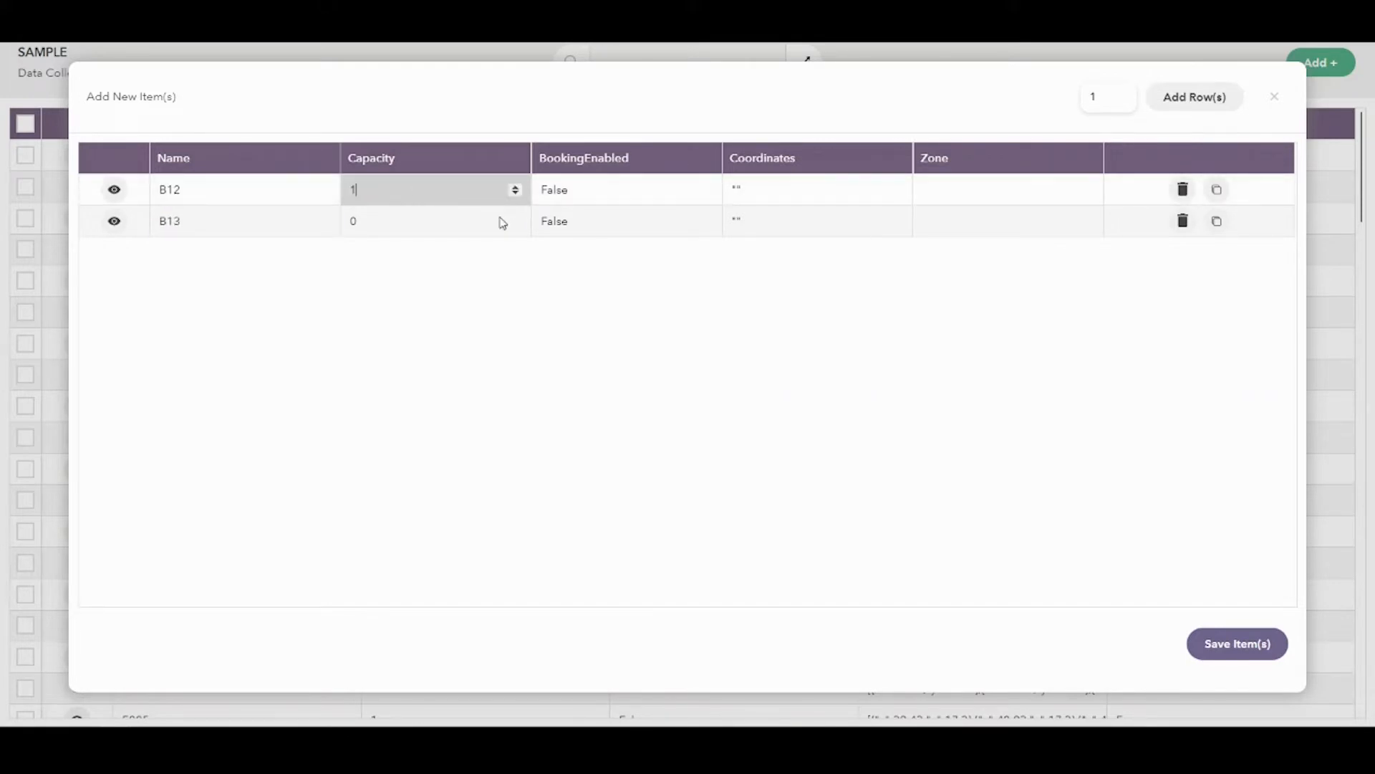
{"action": "left_click", "coordinate": [501, 221]}
{"action": "left_click", "coordinate": [515, 218]}
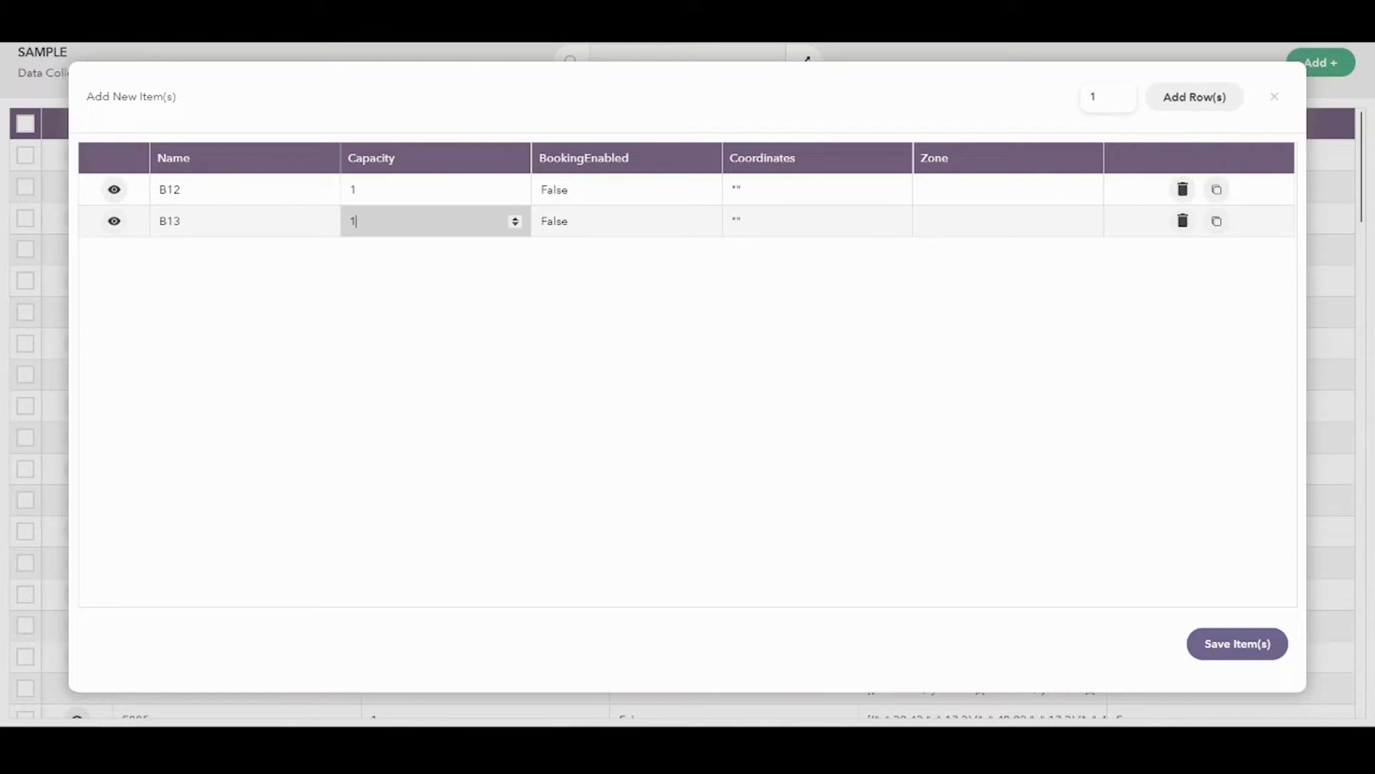
{"action": "left_click", "coordinate": [1241, 647]}
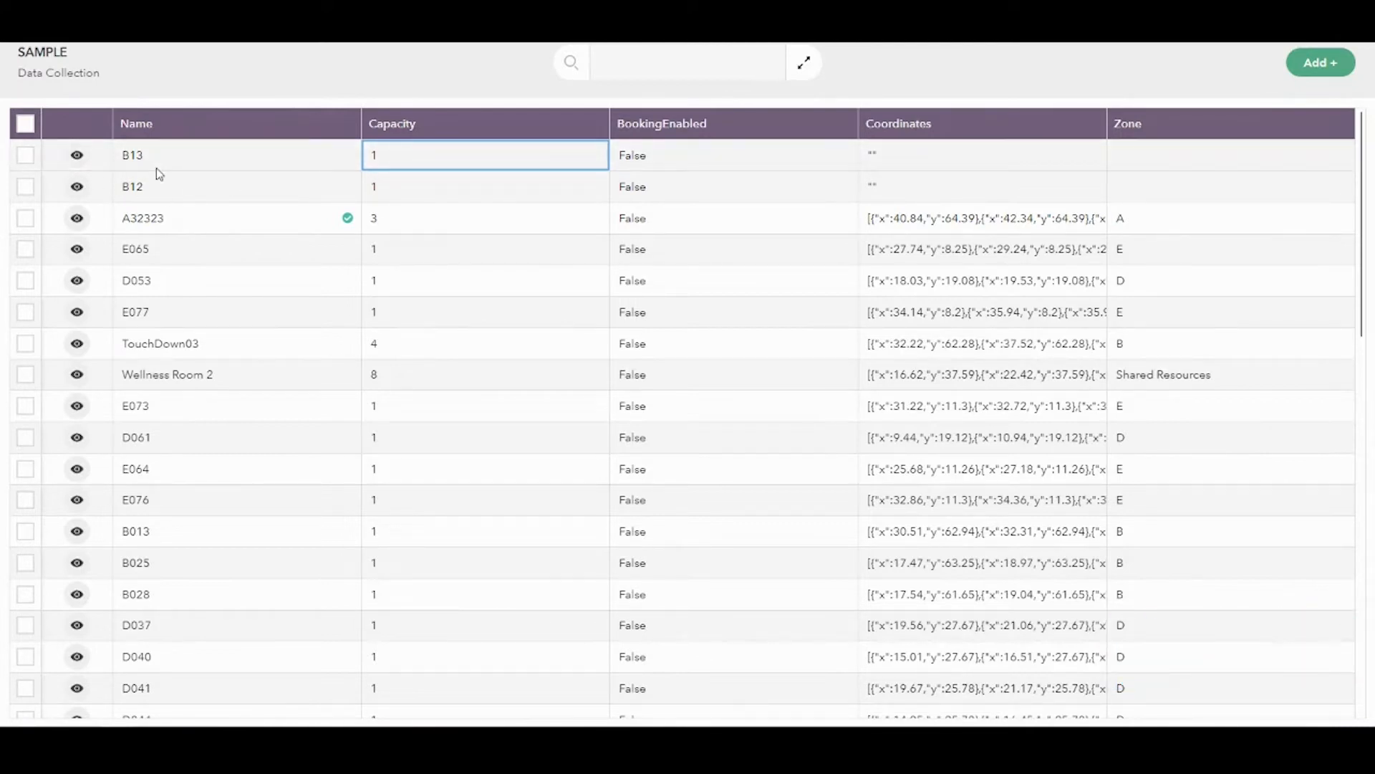
Step: Delete records B13 and B12 from the sample collection
{"action": "left_click", "coordinate": [26, 157]}
{"action": "left_click", "coordinate": [23, 189]}
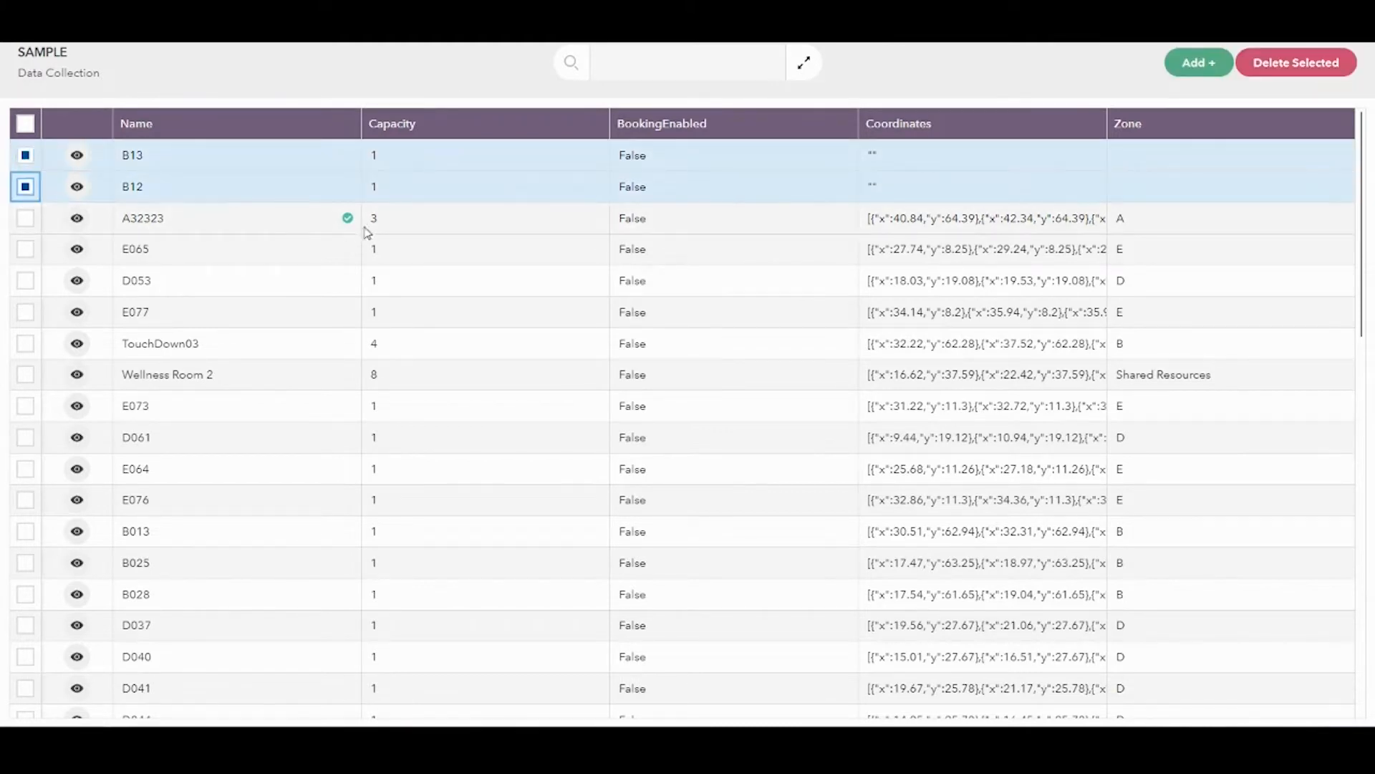
{"action": "left_click", "coordinate": [1265, 66]}
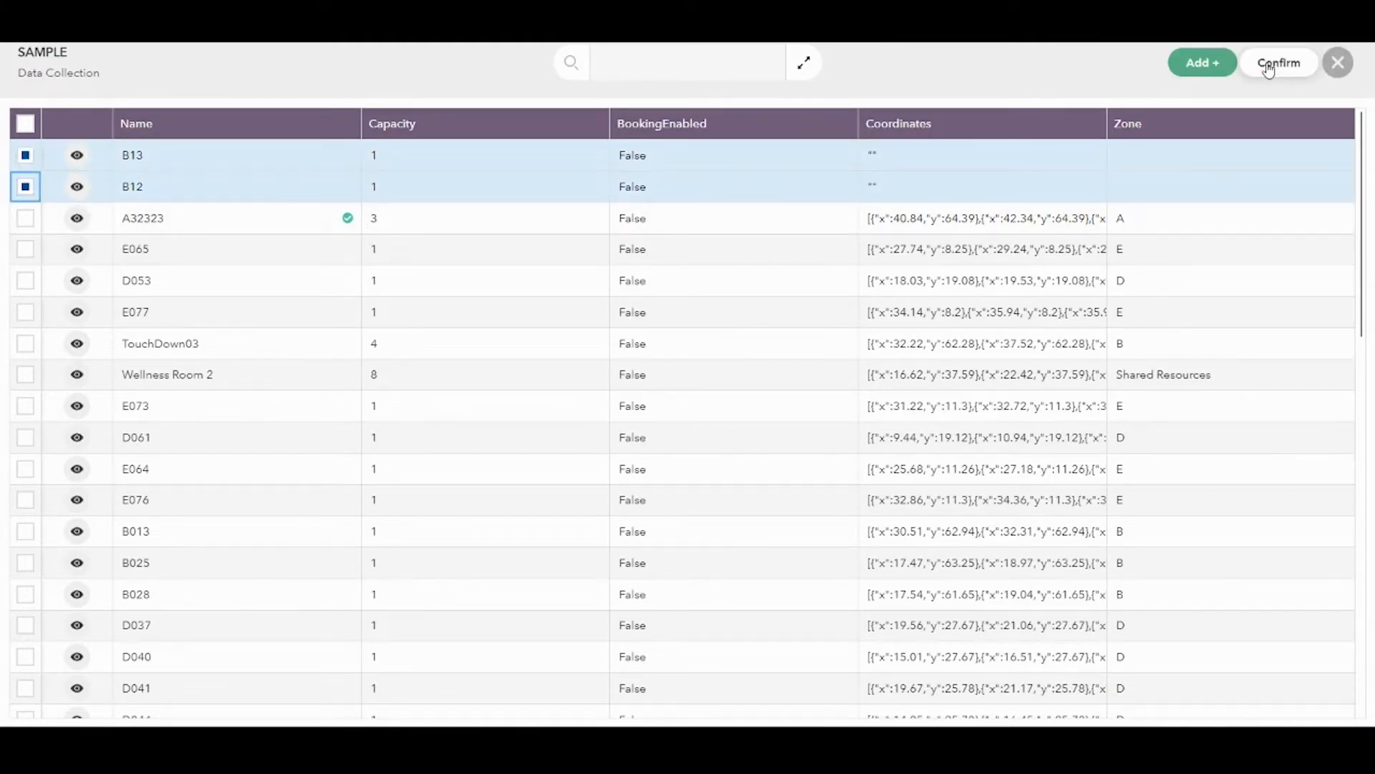
{"action": "left_click", "coordinate": [1268, 65]}
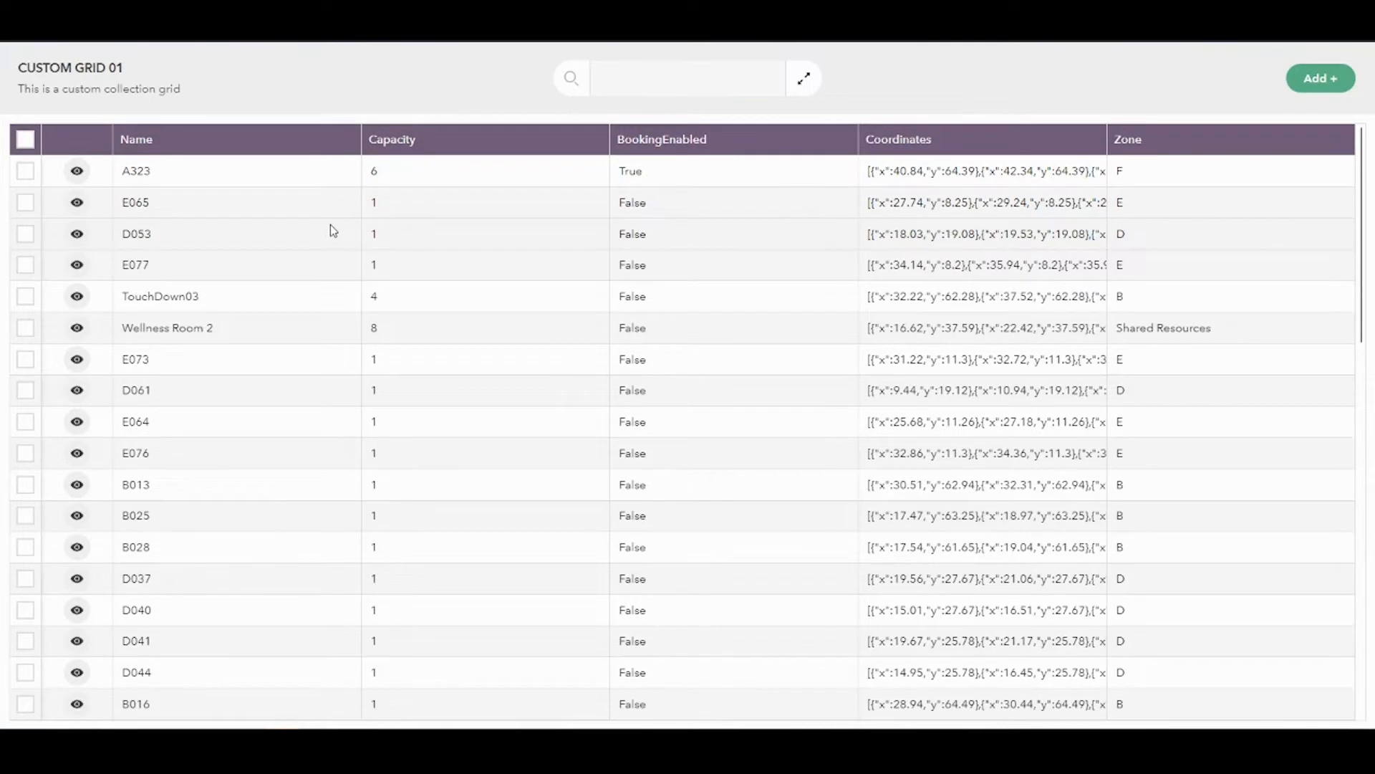
Step: In Custom Grid 01, set record A323's capacity to 8 and open its BookingEnabled value for editing
{"action": "left_click", "coordinate": [470, 164]}
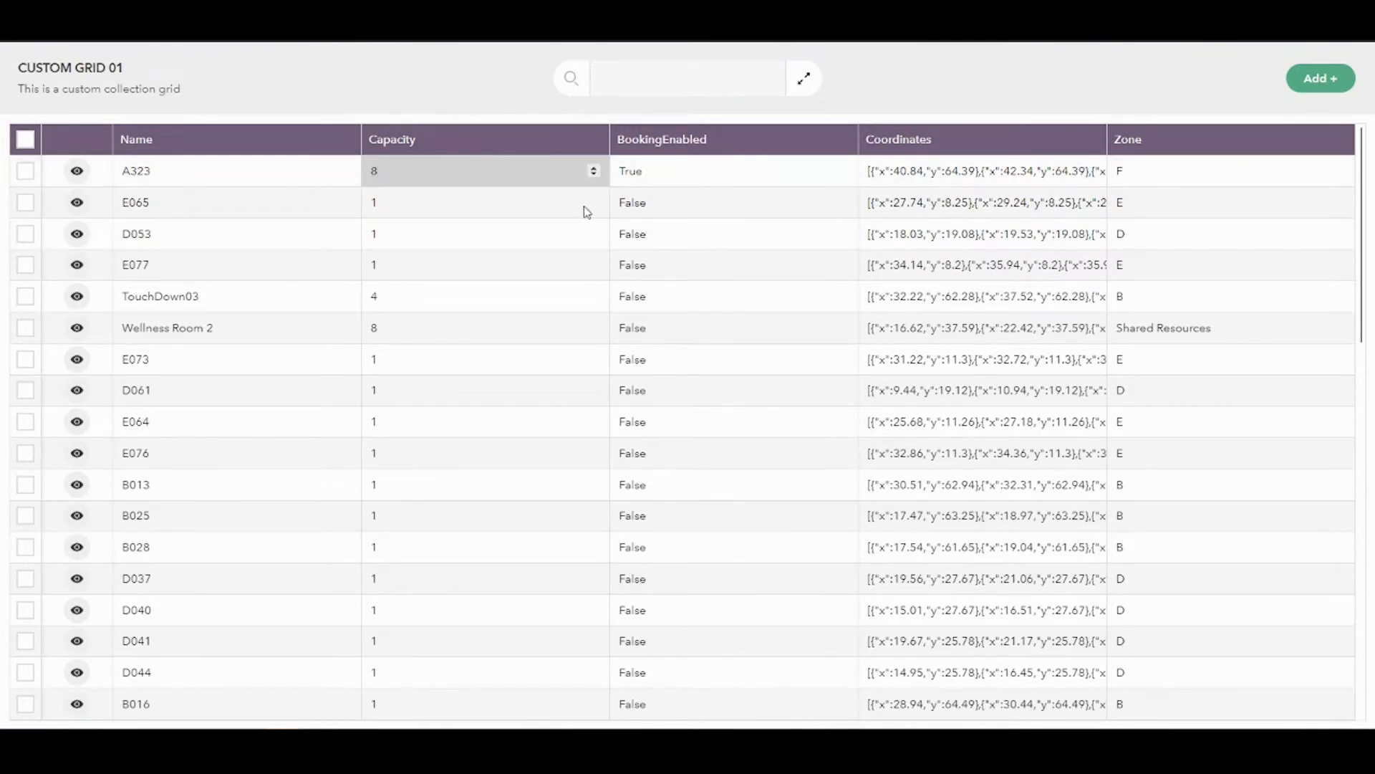
{"action": "left_click", "coordinate": [696, 172]}
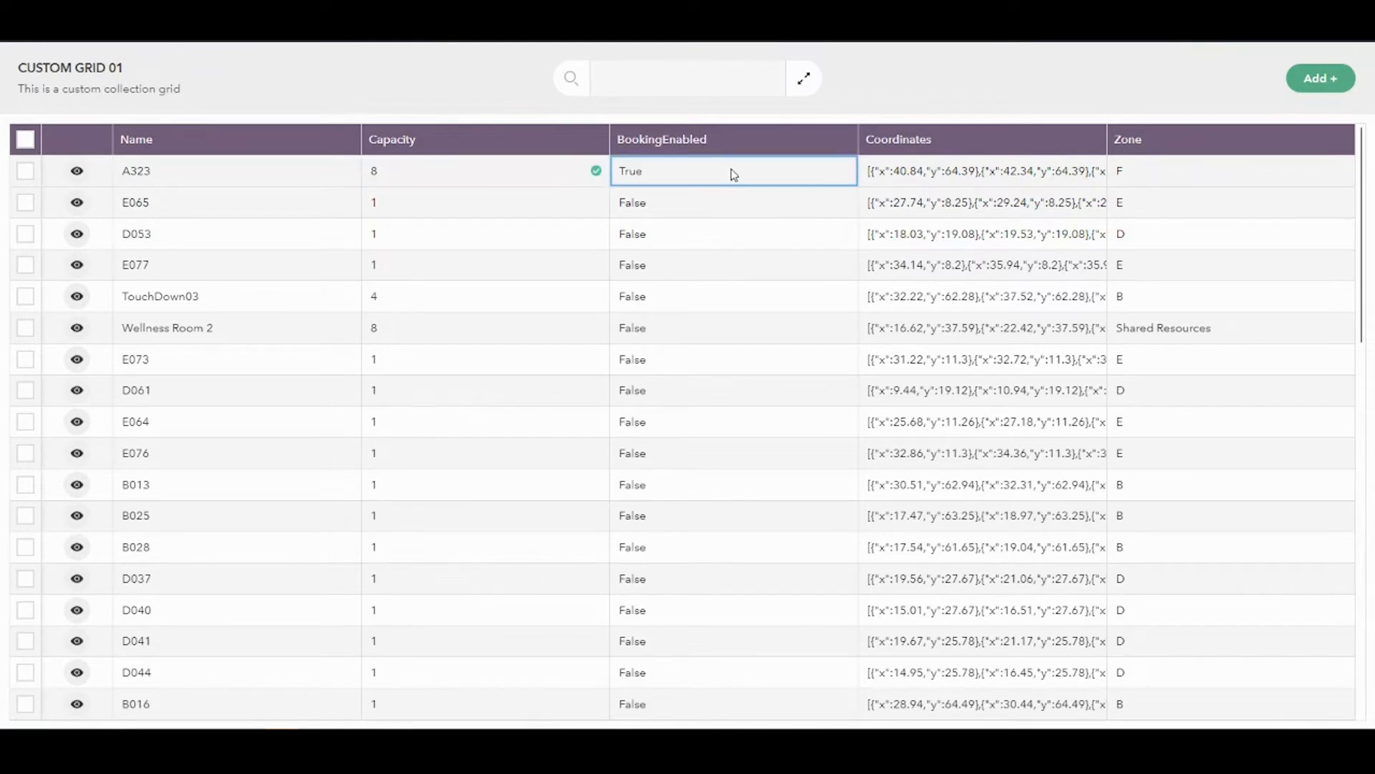
{"action": "left_click", "coordinate": [734, 174]}
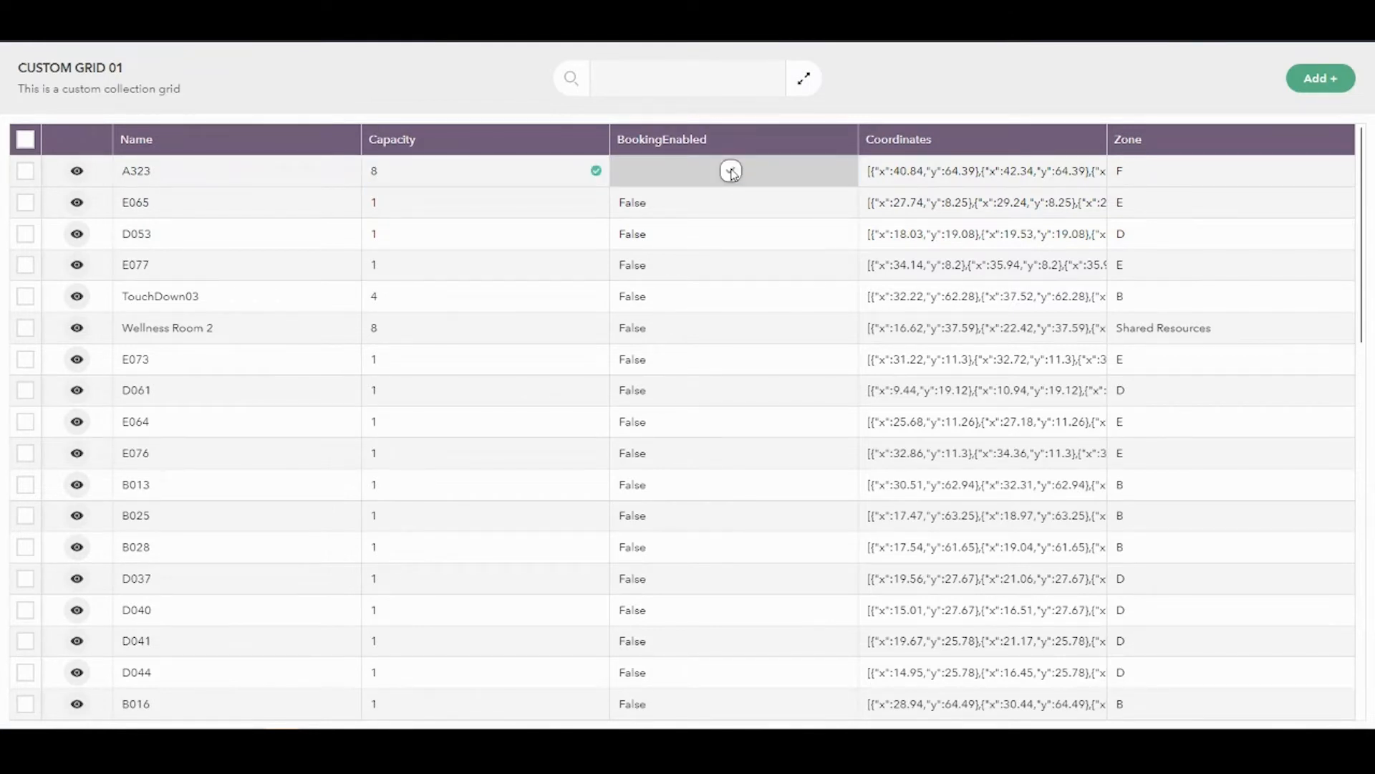
Step: Inspect the coordinates JSON of record A323 and close it without saving
{"action": "left_click", "coordinate": [892, 179]}
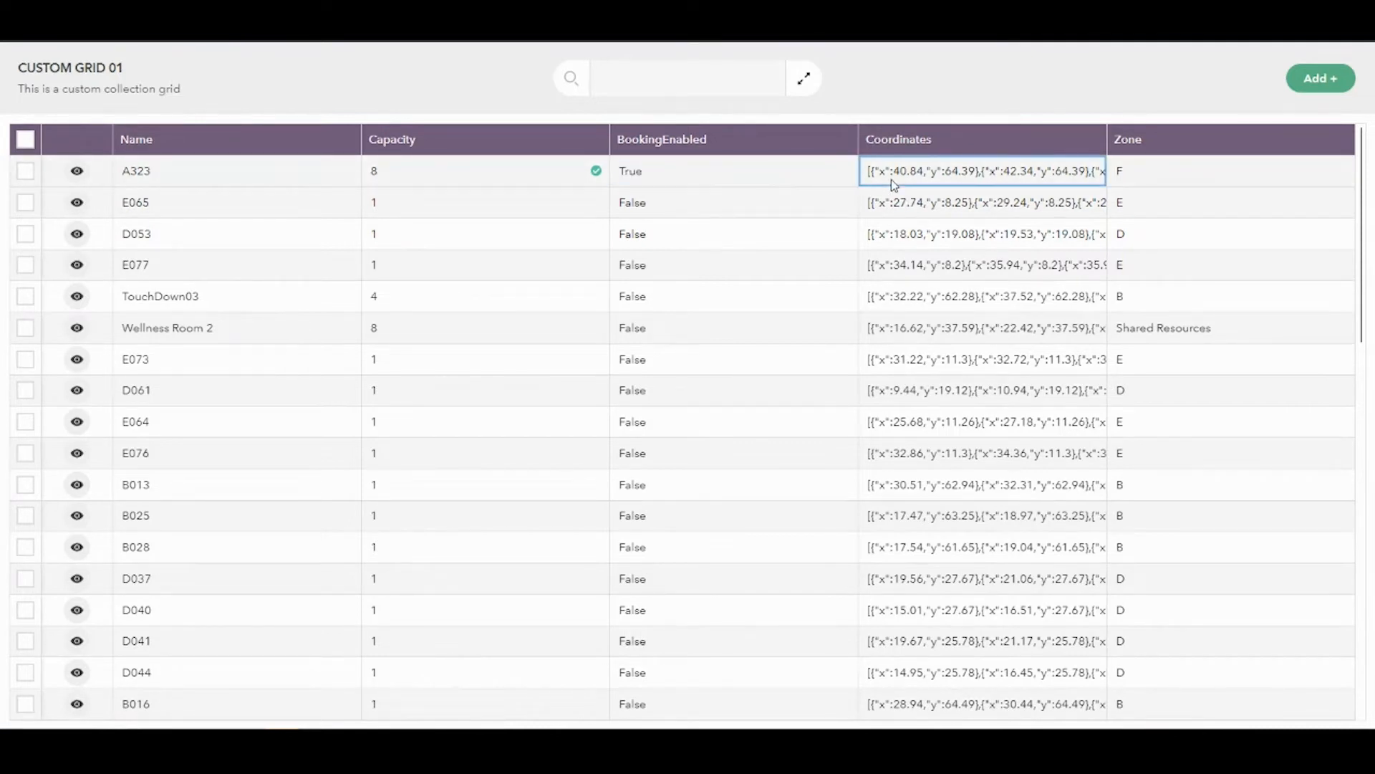
{"action": "left_click", "coordinate": [945, 180]}
{"action": "scroll", "coordinate": [432, 371], "scroll_direction": "down", "scroll_amount": 3}
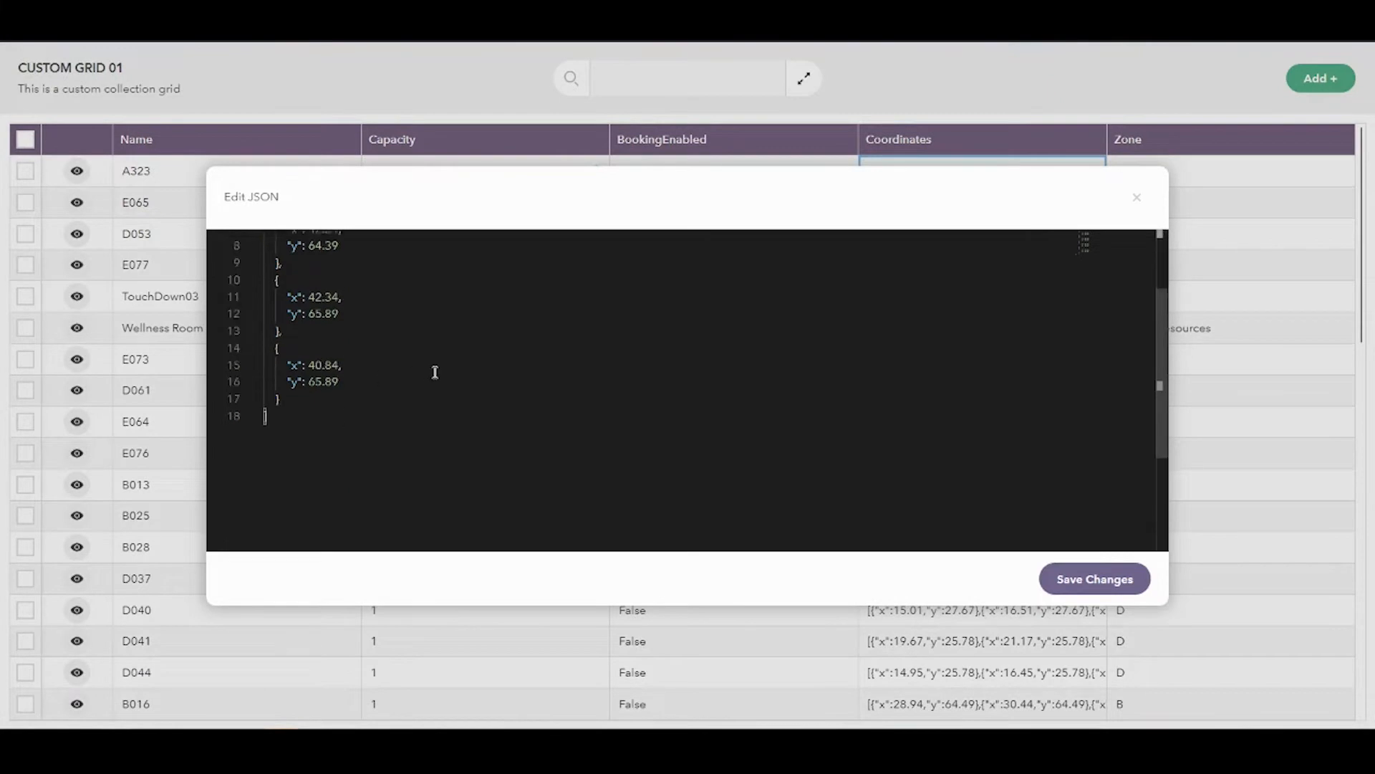
{"action": "scroll", "coordinate": [532, 352], "scroll_direction": "up", "scroll_amount": 3}
{"action": "left_click", "coordinate": [1136, 198]}
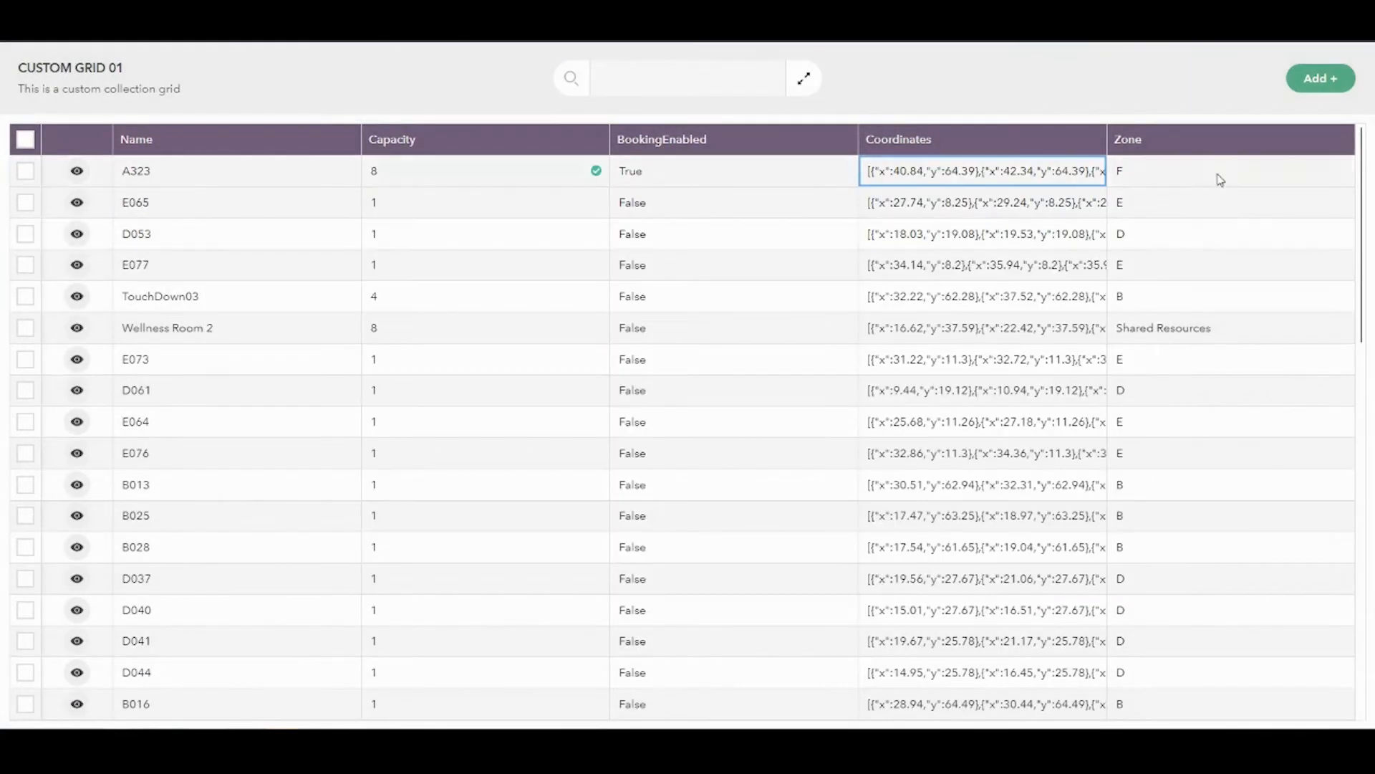
Step: View the Zone options offered for record A323 and close the list without choosing another zone
{"action": "left_click", "coordinate": [1219, 178]}
{"action": "left_click", "coordinate": [1222, 179]}
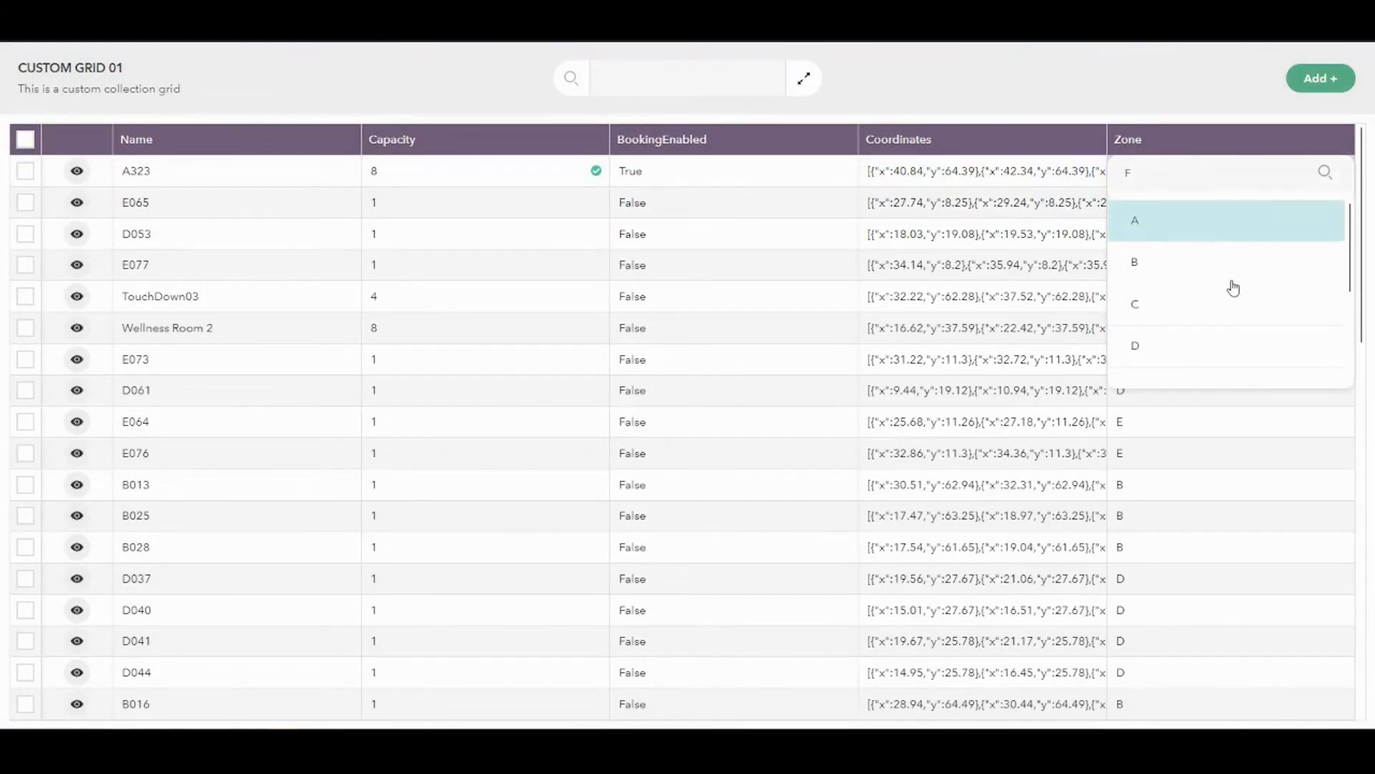
{"action": "scroll", "coordinate": [1239, 298], "scroll_direction": "down", "scroll_amount": 3}
{"action": "scroll", "coordinate": [1237, 299], "scroll_direction": "up", "scroll_amount": 3}
{"action": "left_click", "coordinate": [1210, 184]}
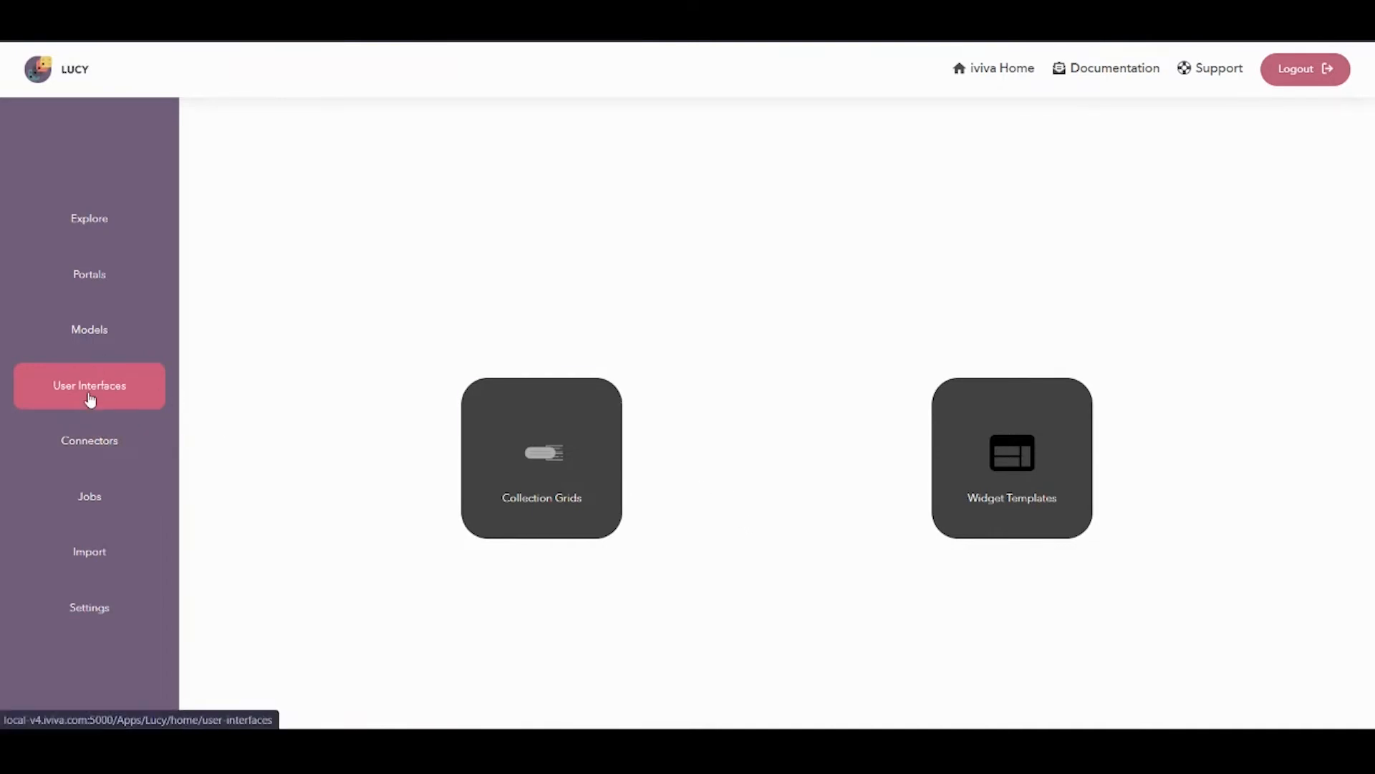
Step: Start a new collection grid and enter "custom grid" as both its name and description
{"action": "left_click", "coordinate": [534, 482]}
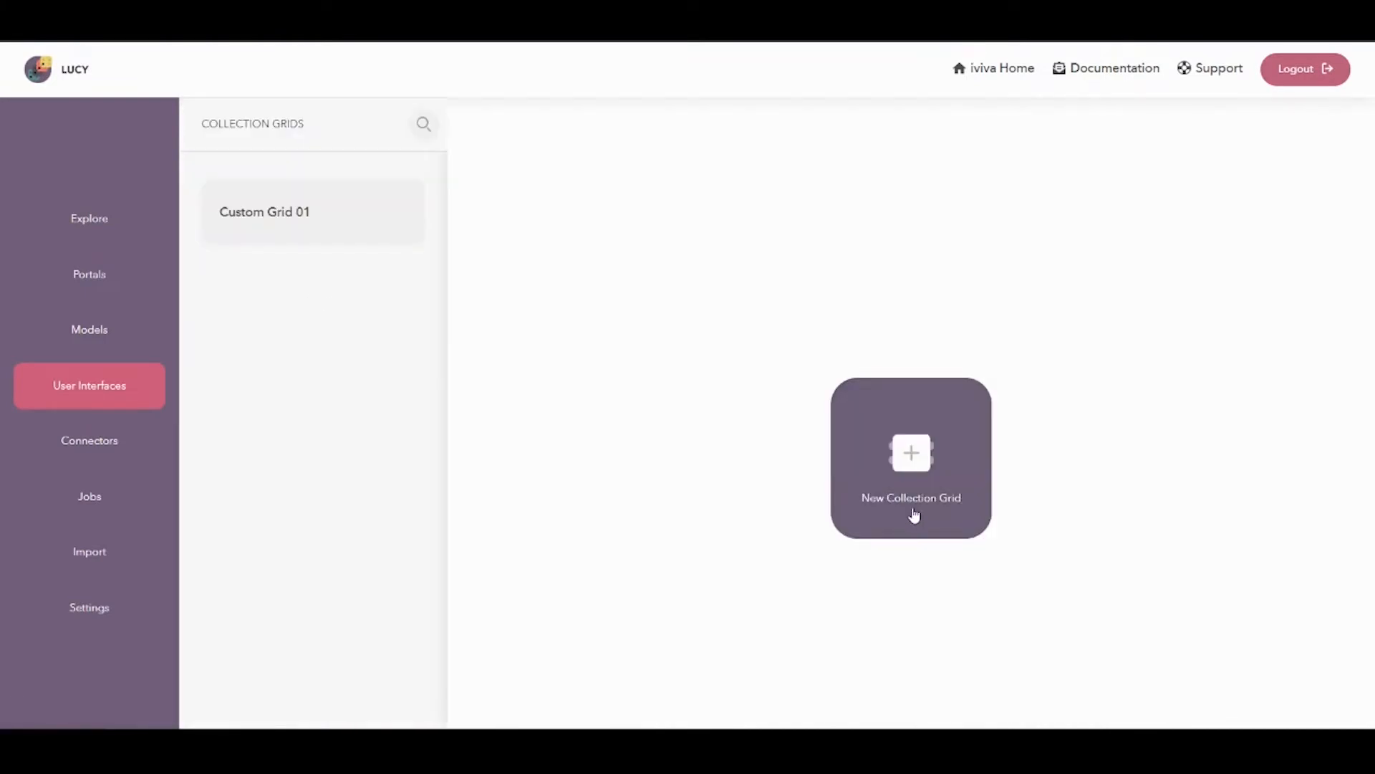
{"action": "left_click", "coordinate": [912, 510]}
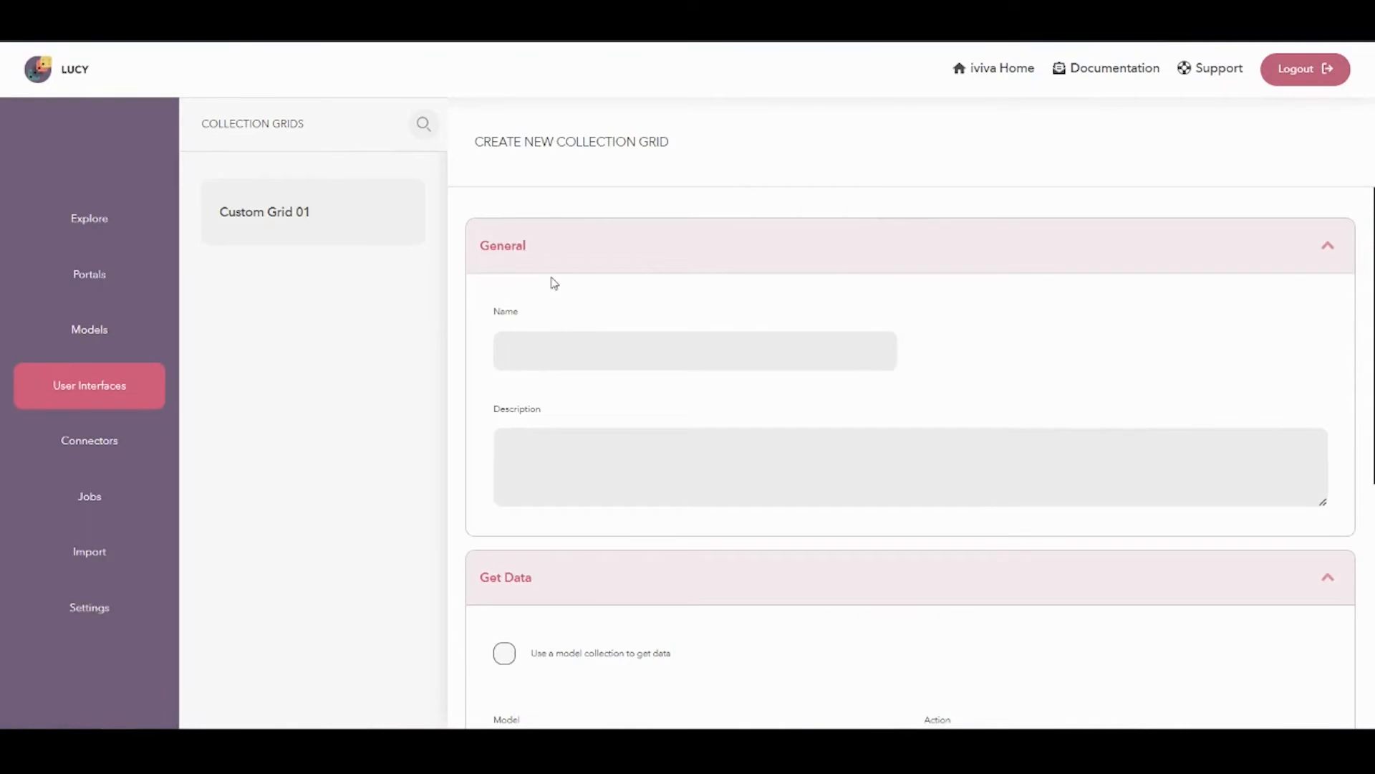
{"action": "left_click", "coordinate": [583, 351]}
{"action": "type", "text": "c"}
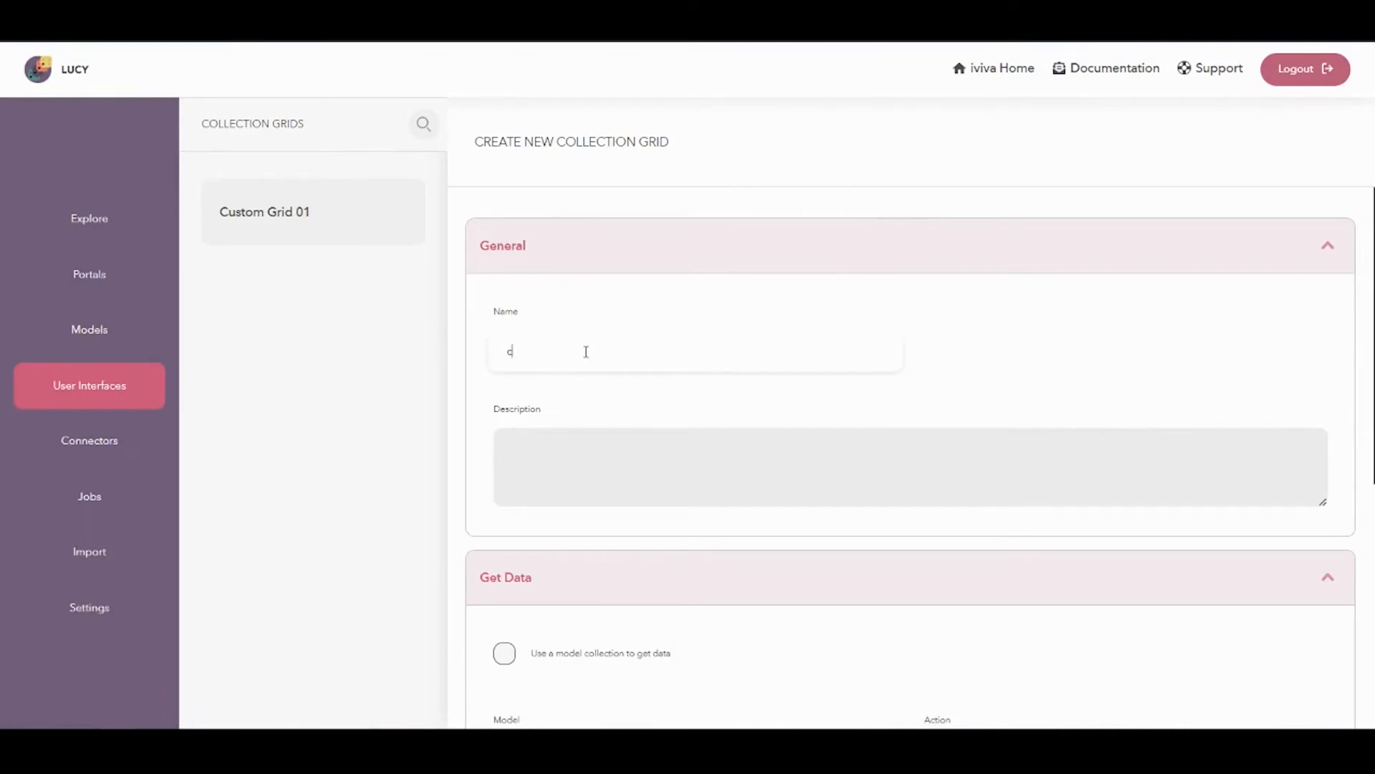
{"action": "type", "text": "ustom grid"}
{"action": "key", "text": "ctrl+a"}
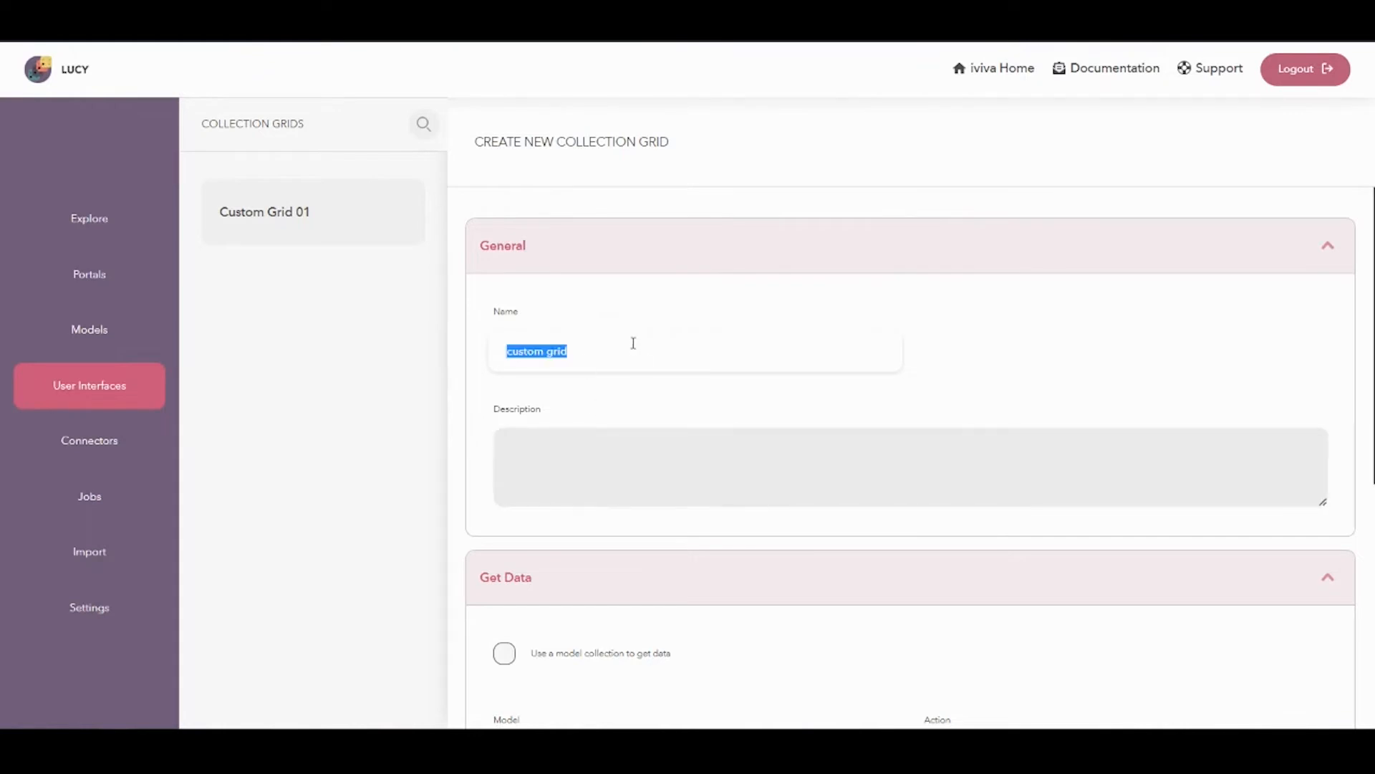
{"action": "key", "text": "ctrl+c"}
{"action": "left_click", "coordinate": [624, 434]}
{"action": "key", "text": "ctrl+v"}
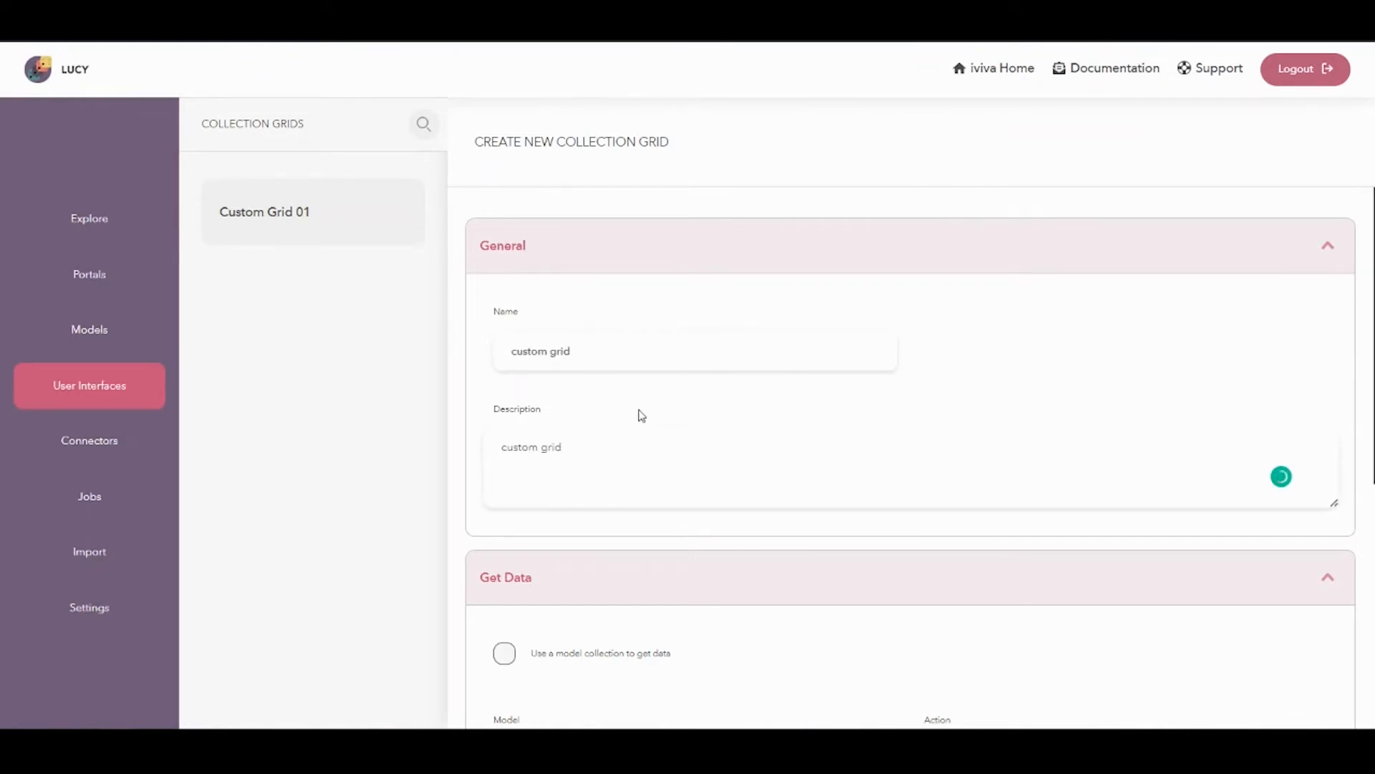
Step: Set the grid to get its data from the sample collection of the CollectionGridTesting model
{"action": "scroll", "coordinate": [640, 412], "scroll_direction": "down", "scroll_amount": 4}
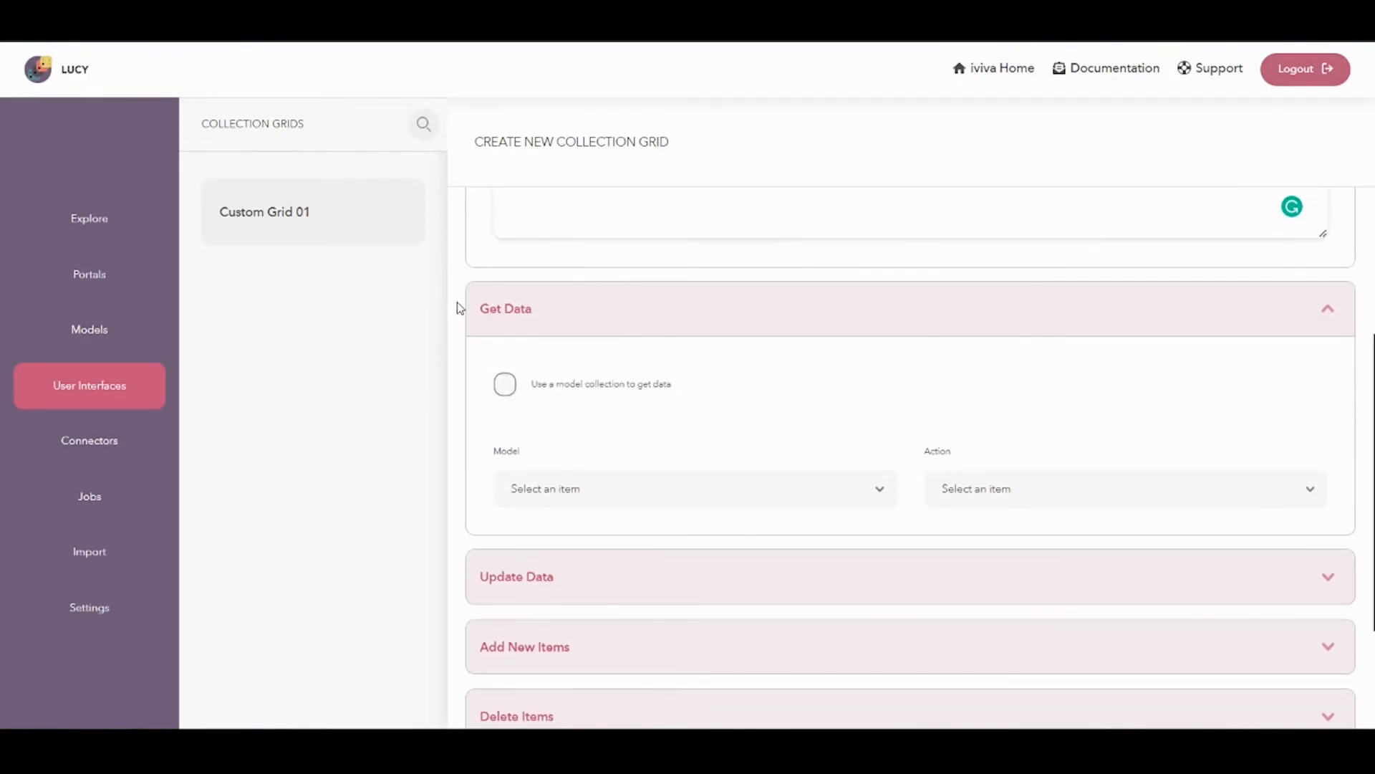
{"action": "left_click", "coordinate": [579, 393]}
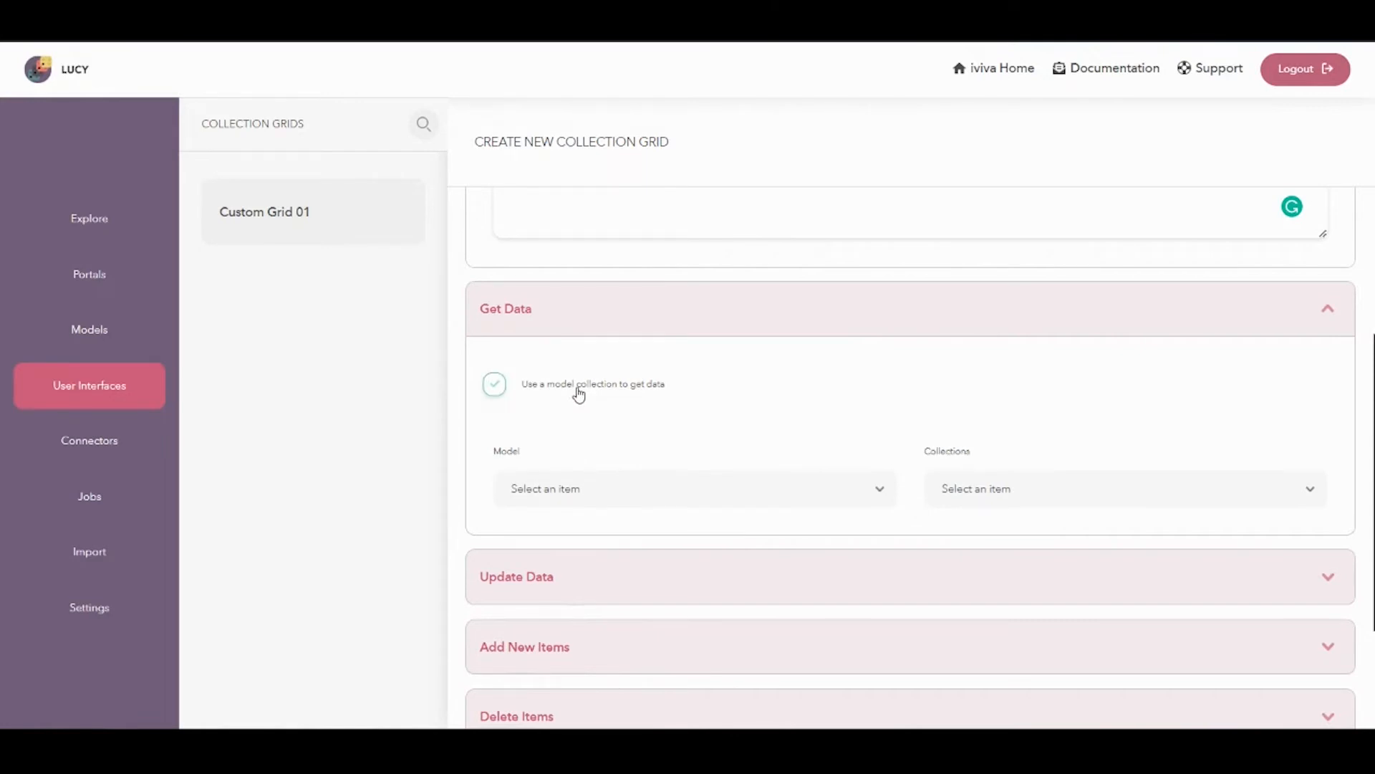
{"action": "left_click", "coordinate": [562, 489]}
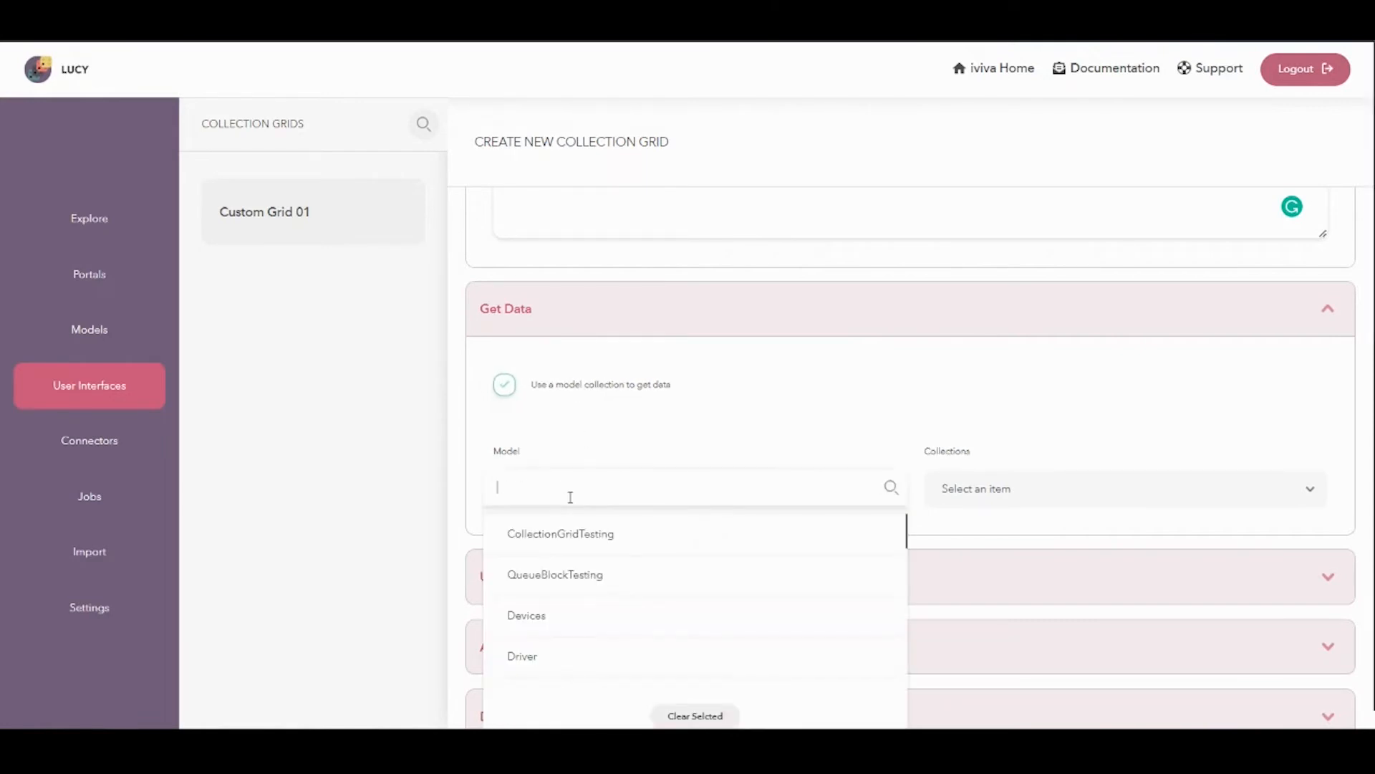
{"action": "left_click", "coordinate": [570, 532]}
{"action": "left_click", "coordinate": [961, 489]}
{"action": "left_click", "coordinate": [973, 547]}
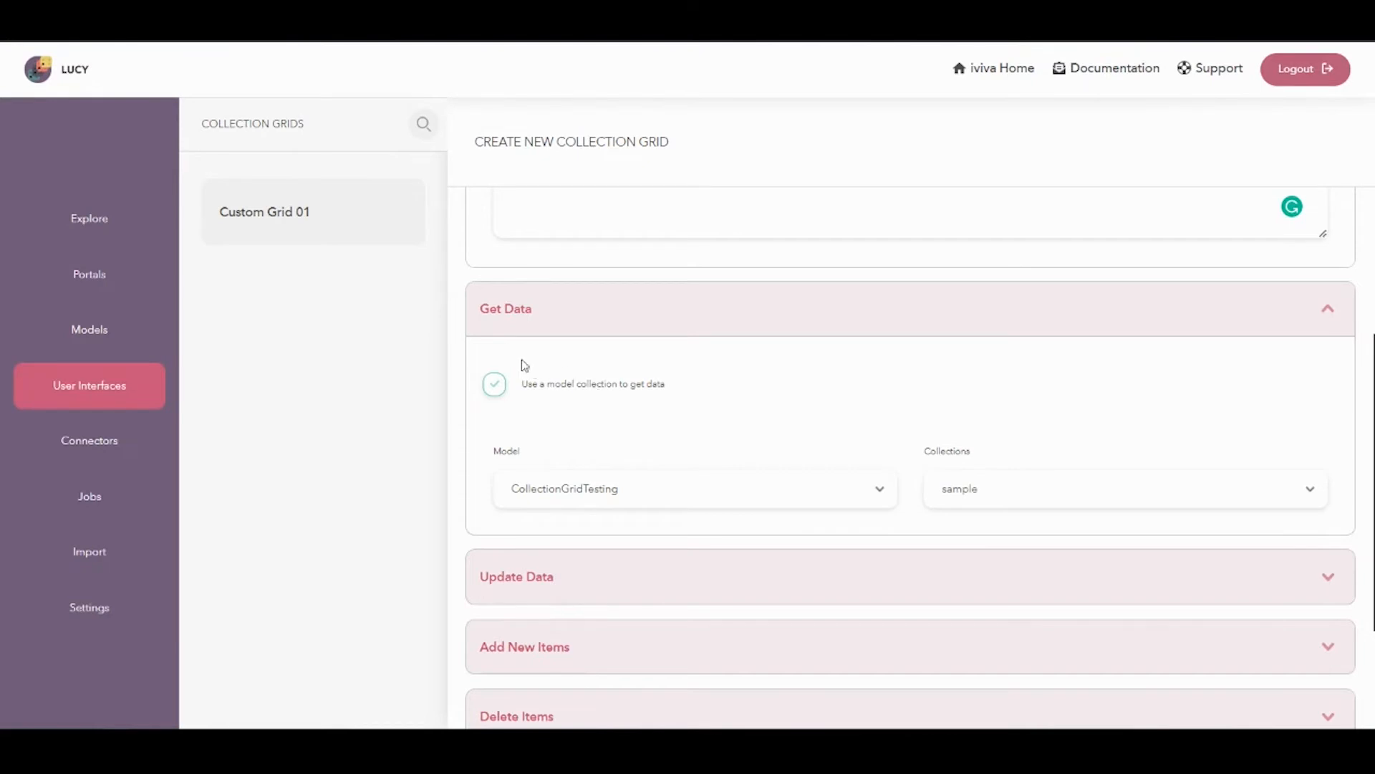
Step: Switch the data source from a model collection to the GetPaginatedDocs action of the CollectionGridTesting model
{"action": "left_click", "coordinate": [546, 382]}
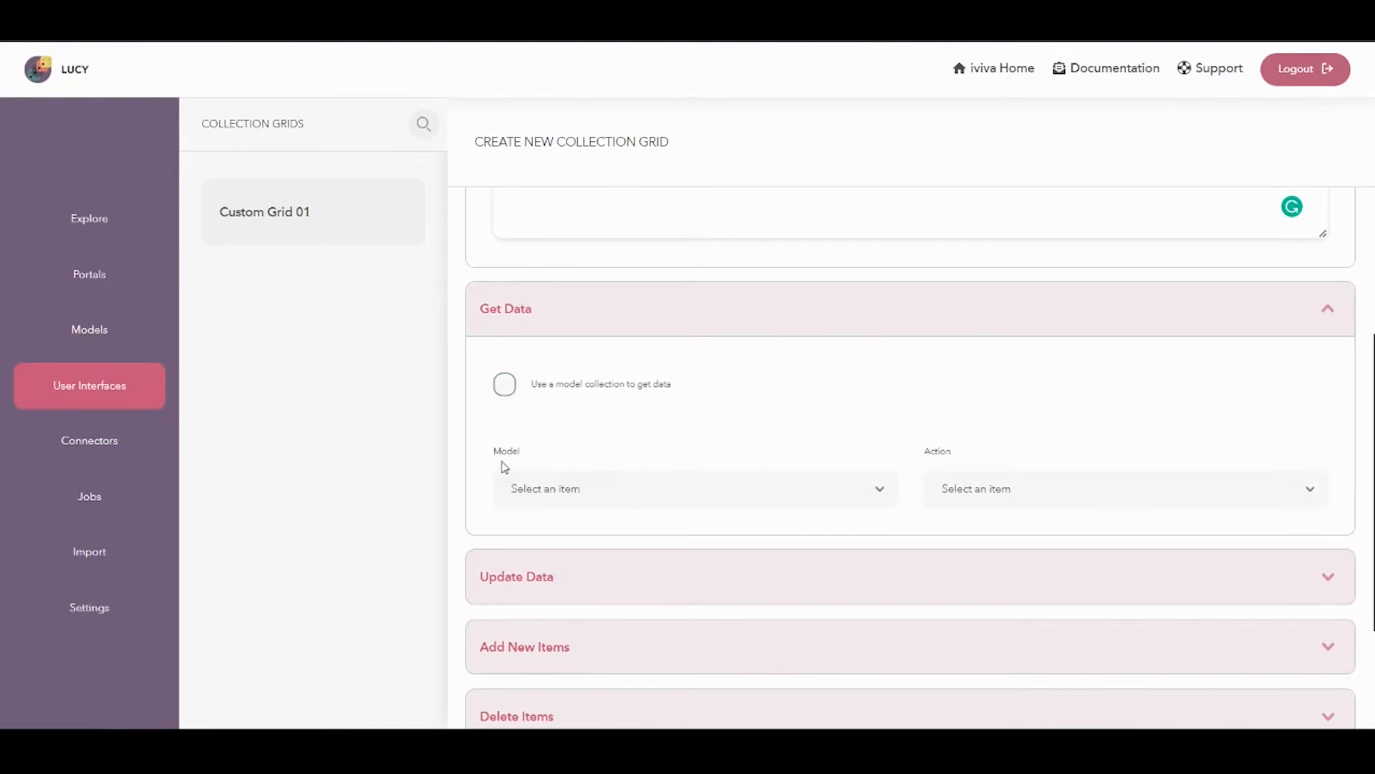
{"action": "left_click", "coordinate": [631, 491]}
{"action": "left_click", "coordinate": [593, 541]}
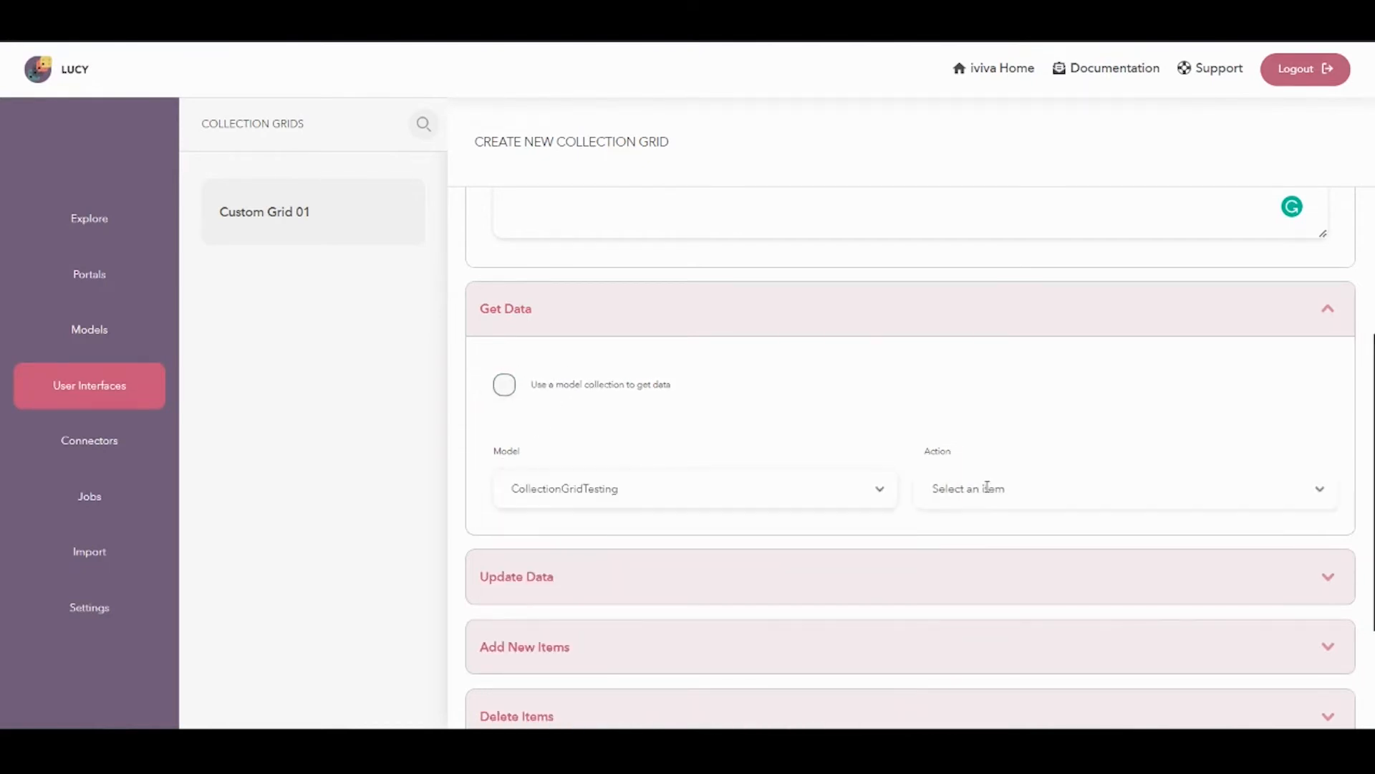
{"action": "left_click", "coordinate": [981, 487]}
{"action": "scroll", "coordinate": [1010, 630], "scroll_direction": "down", "scroll_amount": 2}
{"action": "left_click", "coordinate": [1006, 674]}
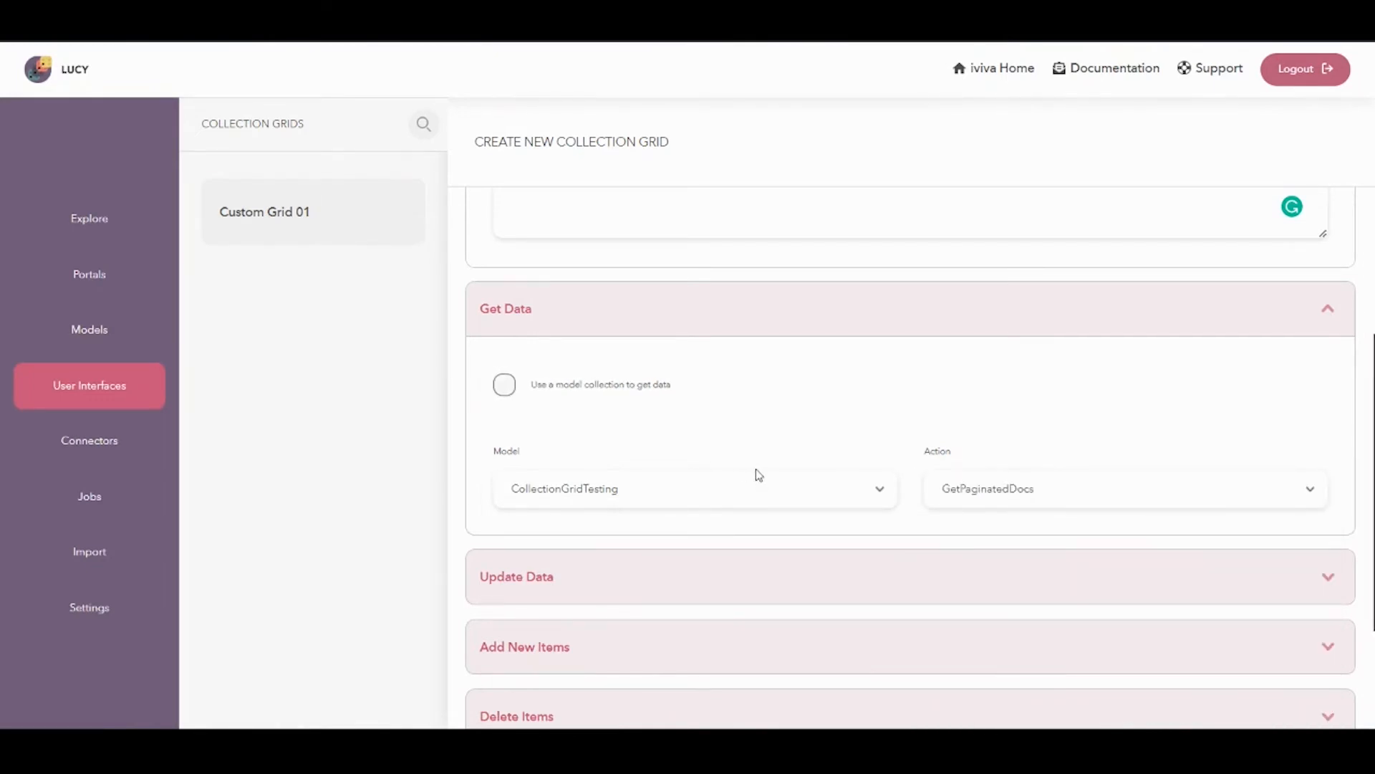
Step: Review the Update Data settings for user group, model and action, and collapse the section again
{"action": "scroll", "coordinate": [756, 470], "scroll_direction": "down", "scroll_amount": 1}
{"action": "scroll", "coordinate": [693, 411], "scroll_direction": "down", "scroll_amount": 1}
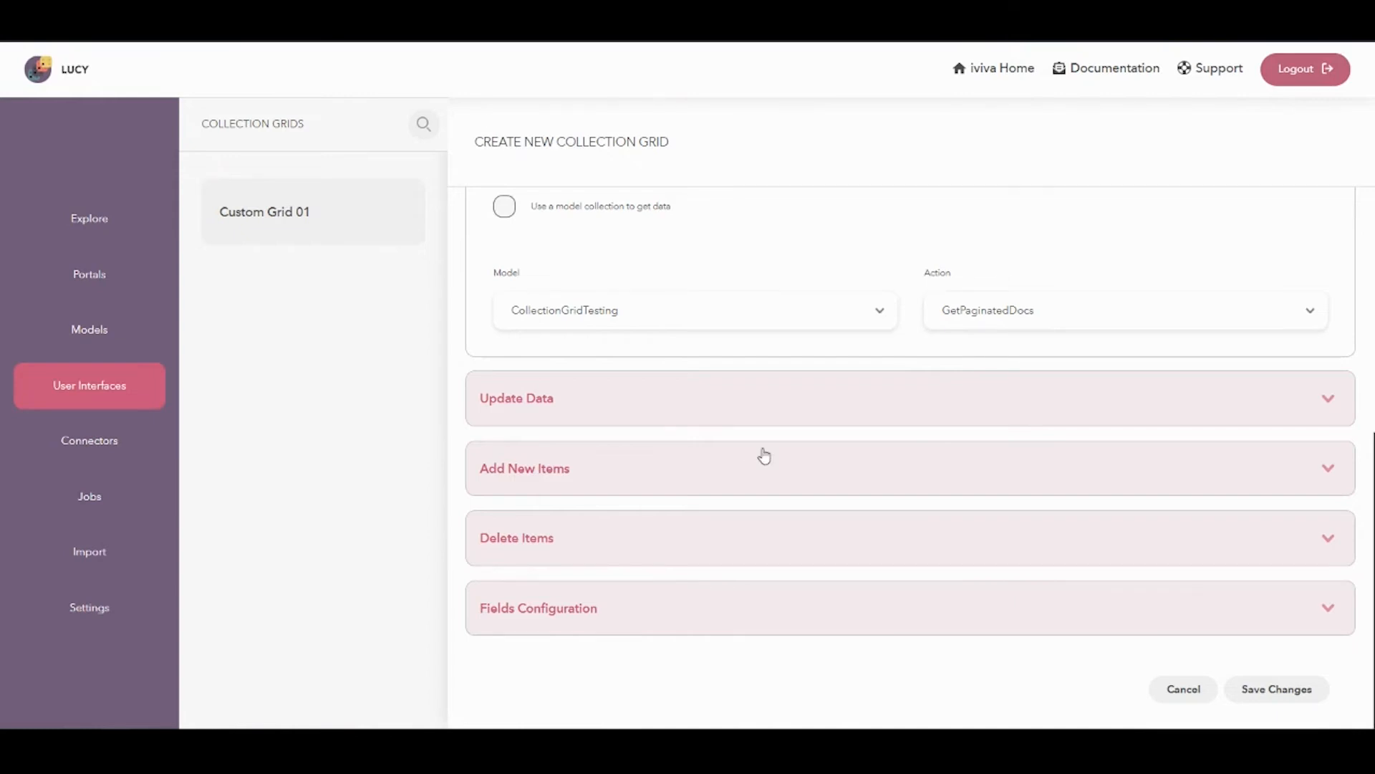
{"action": "left_click", "coordinate": [580, 403]}
{"action": "scroll", "coordinate": [624, 432], "scroll_direction": "down", "scroll_amount": 1}
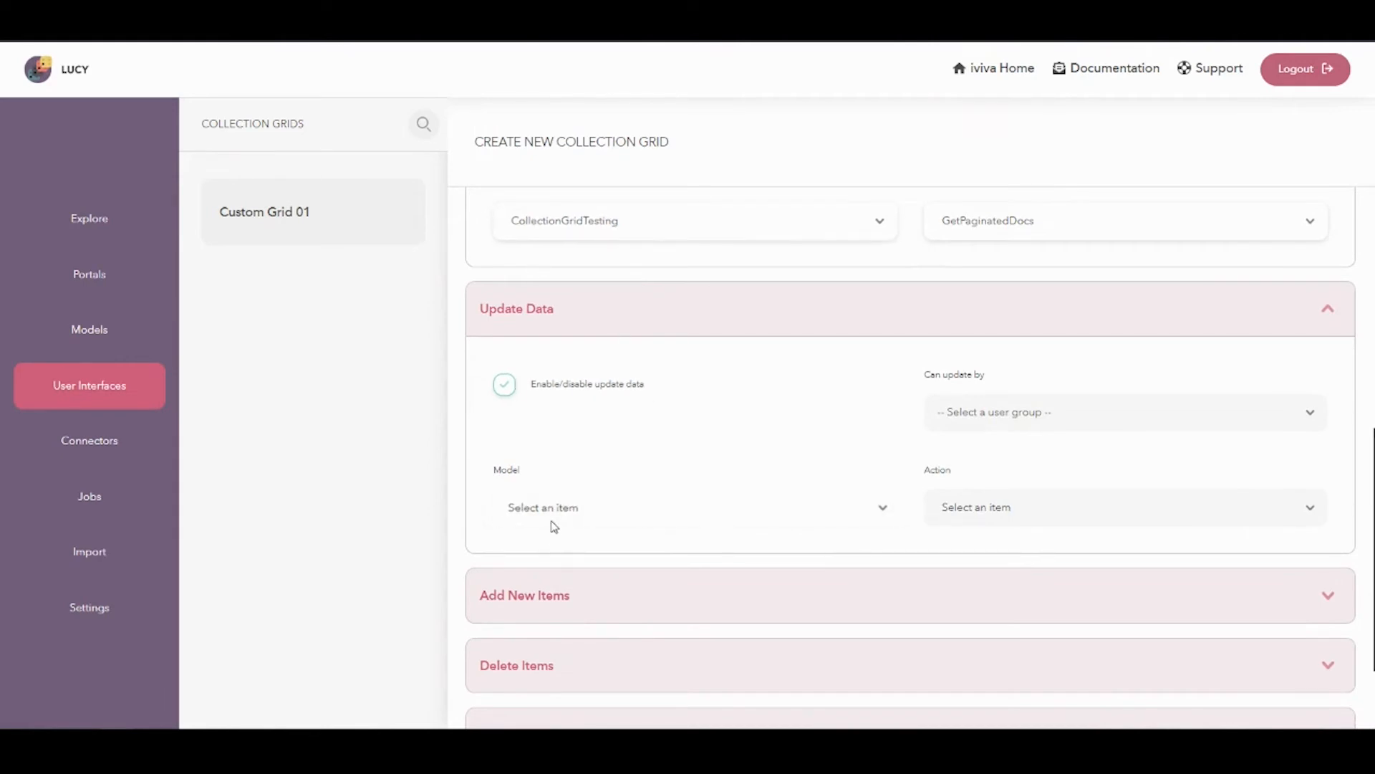
{"action": "left_click", "coordinate": [527, 318]}
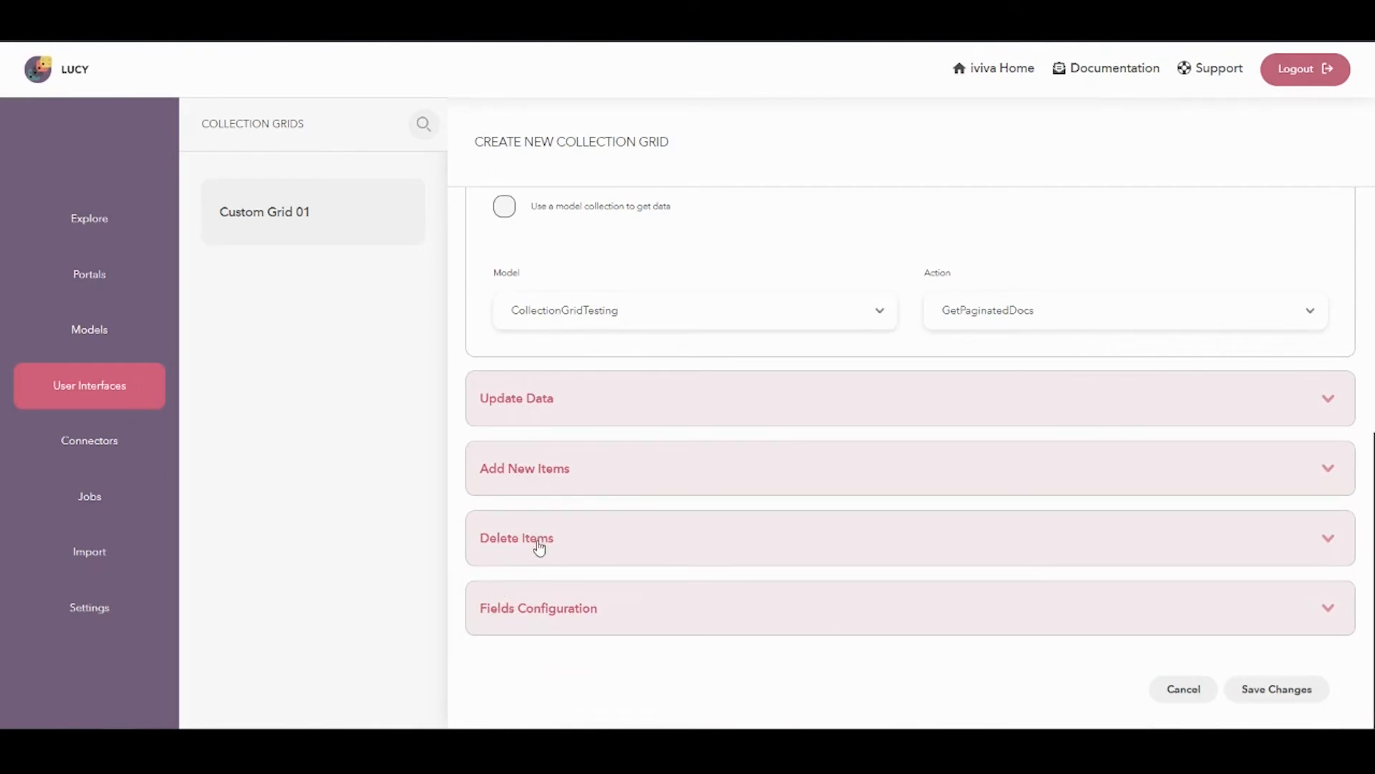
Step: Examine the data type, editable and editor options for a new field in Fields Configuration, and close it without saving
{"action": "left_click", "coordinate": [571, 614]}
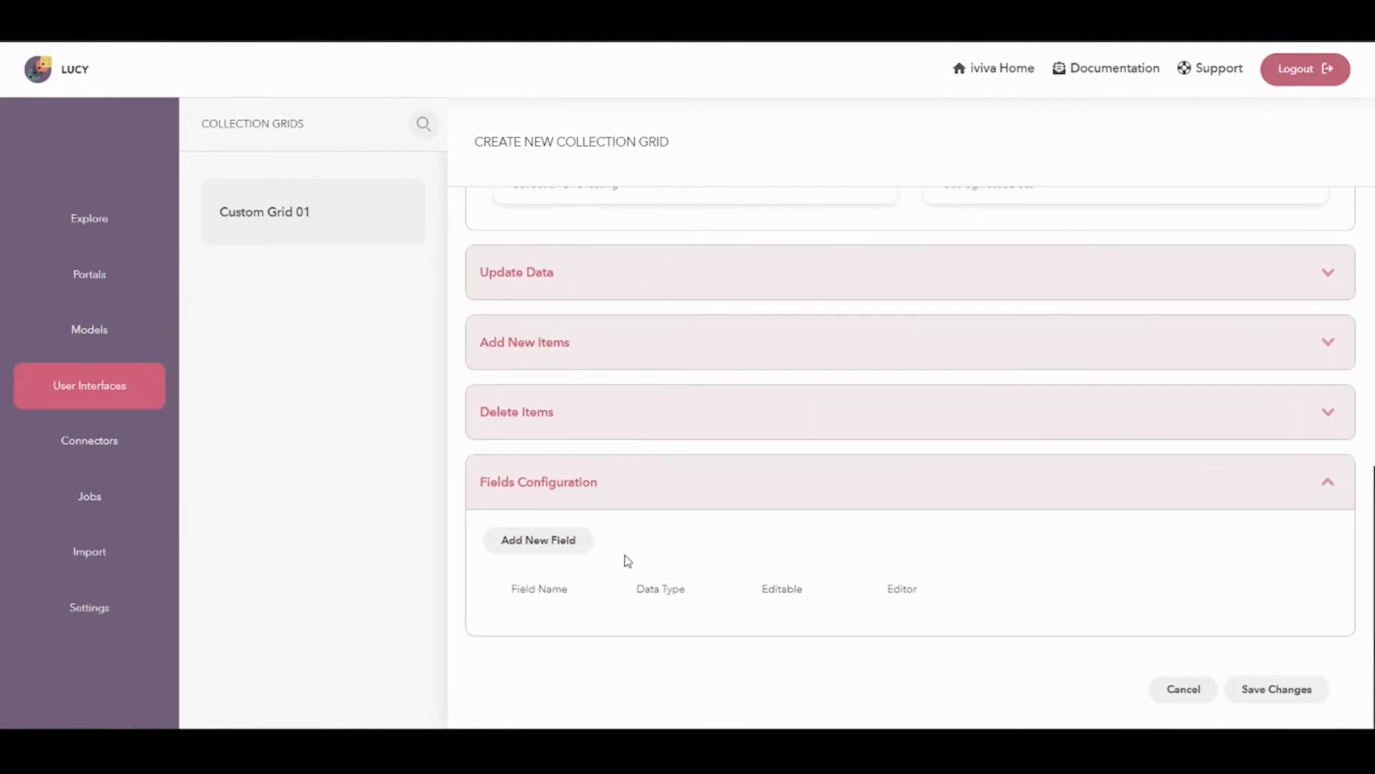
{"action": "left_click", "coordinate": [540, 542]}
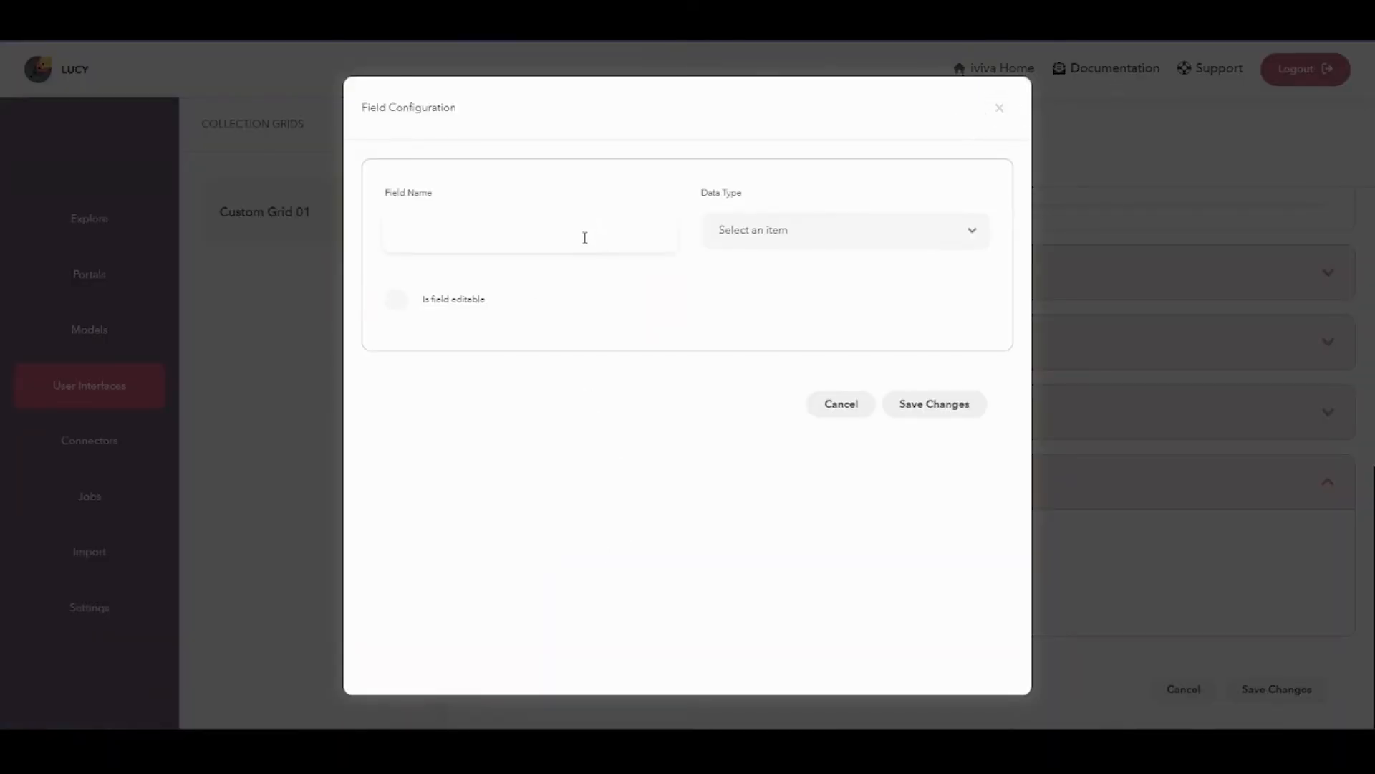
{"action": "left_click", "coordinate": [743, 238]}
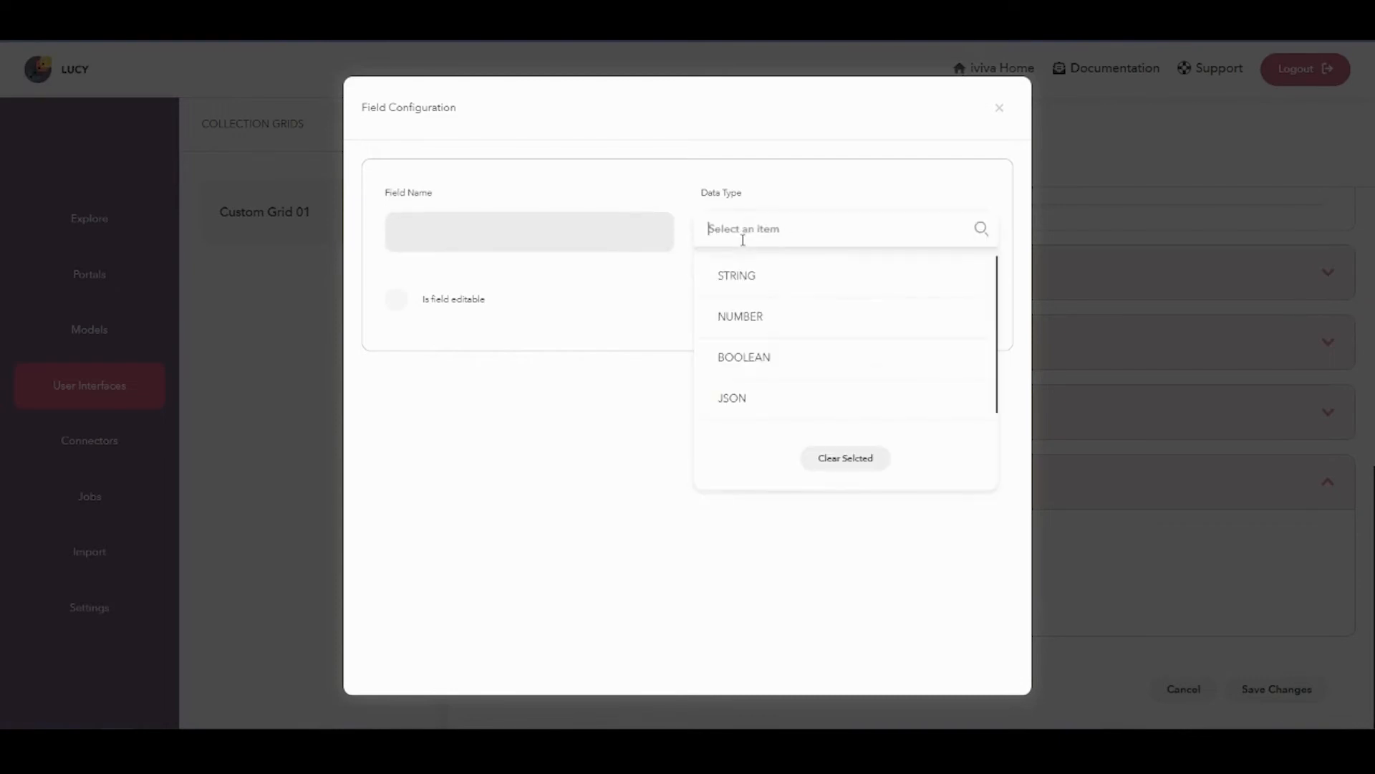
{"action": "left_click", "coordinate": [506, 379]}
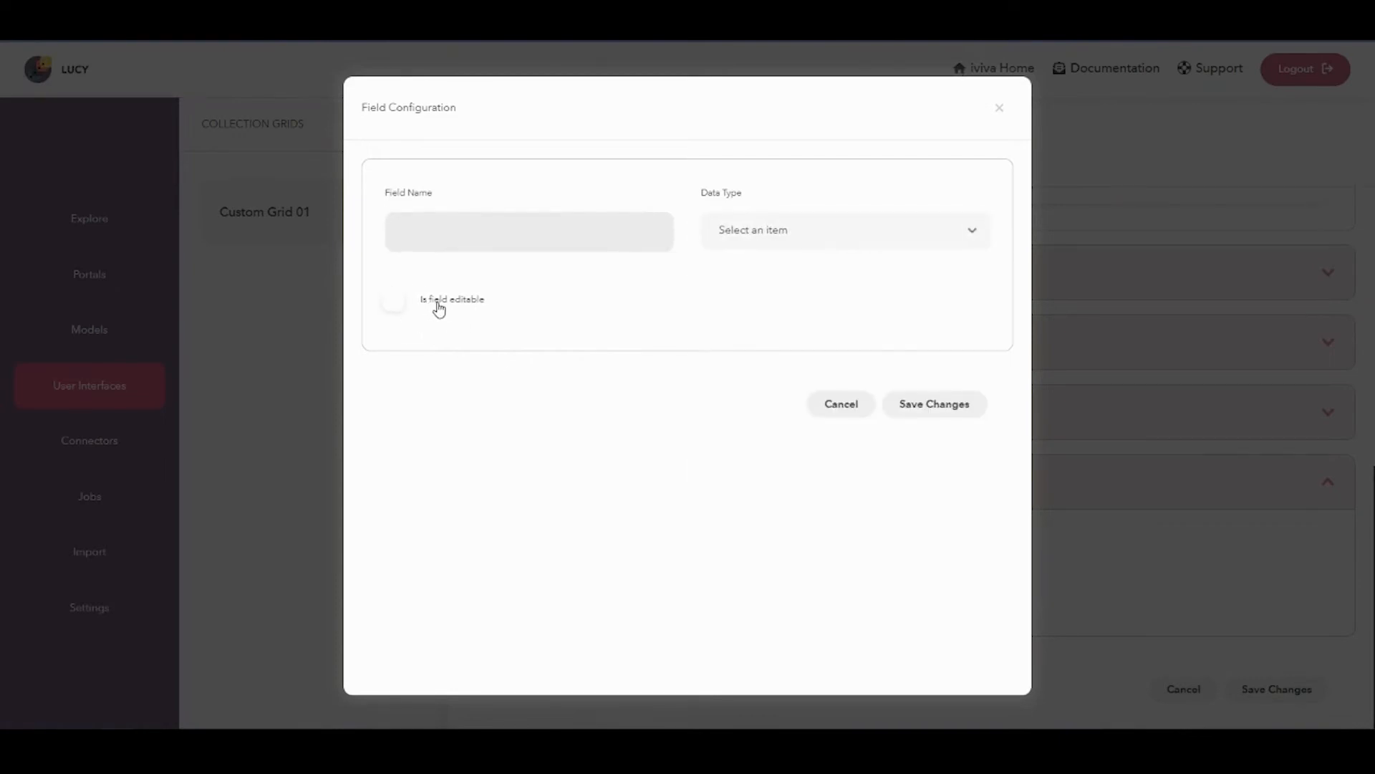
{"action": "left_click", "coordinate": [439, 310]}
{"action": "left_click", "coordinate": [439, 309]}
{"action": "left_click", "coordinate": [446, 308]}
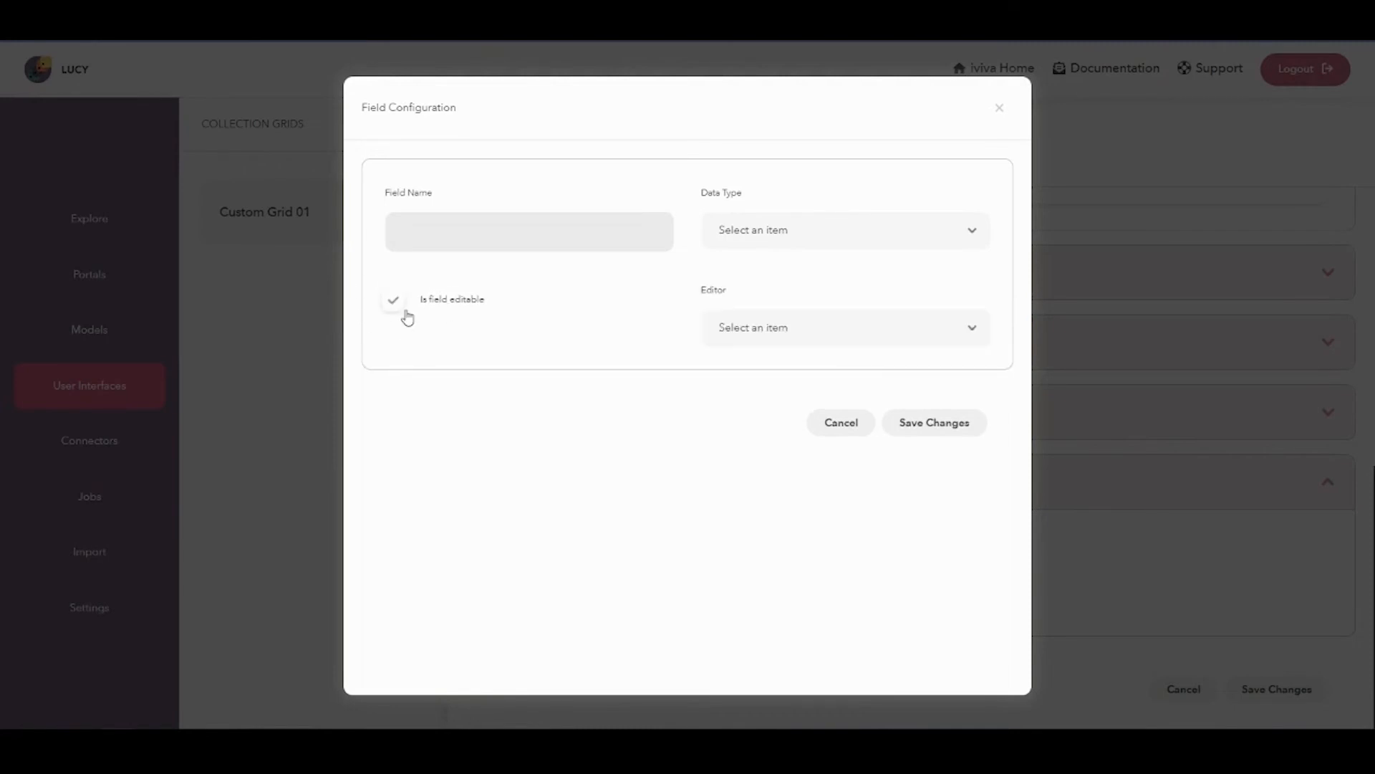
{"action": "left_click", "coordinate": [847, 336]}
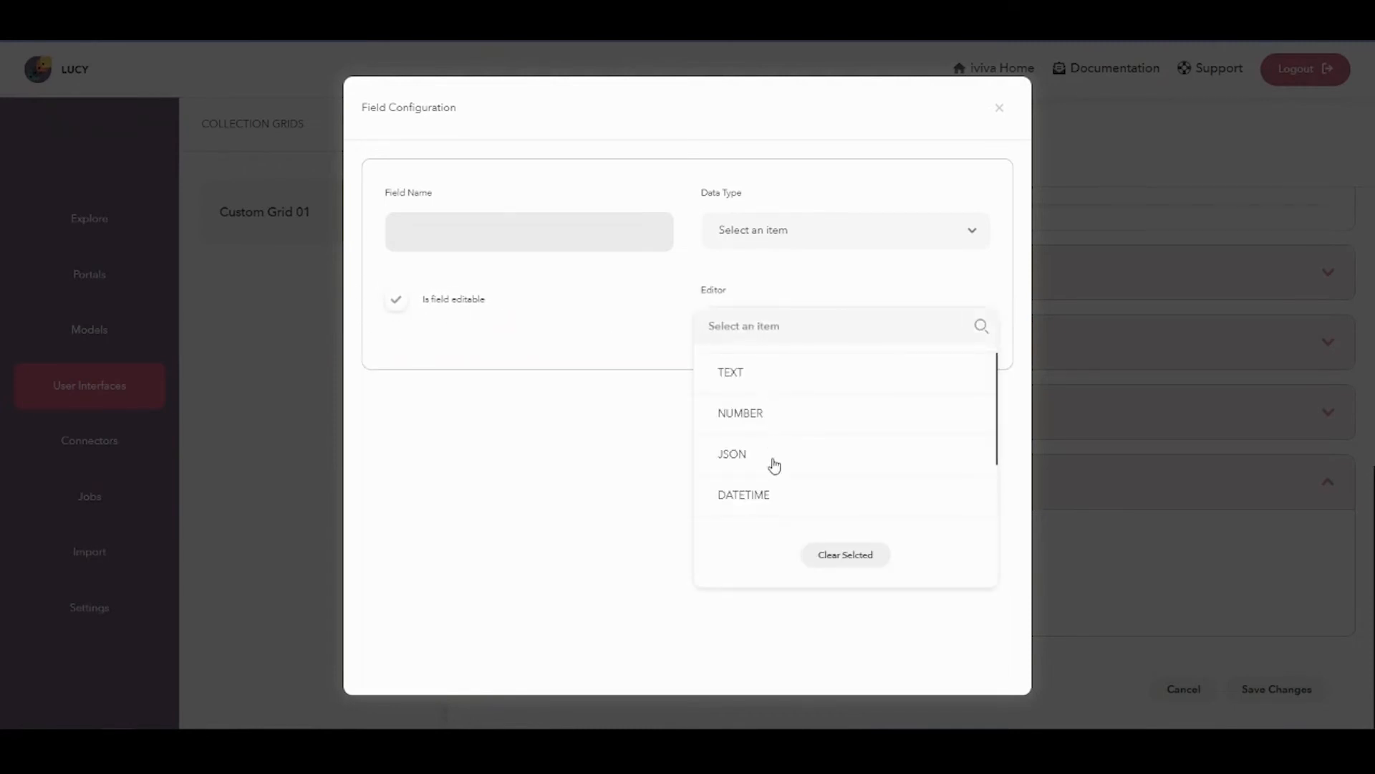
{"action": "scroll", "coordinate": [780, 478], "scroll_direction": "down", "scroll_amount": 2}
{"action": "scroll", "coordinate": [788, 444], "scroll_direction": "up", "scroll_amount": 2}
{"action": "scroll", "coordinate": [793, 428], "scroll_direction": "up", "scroll_amount": 1}
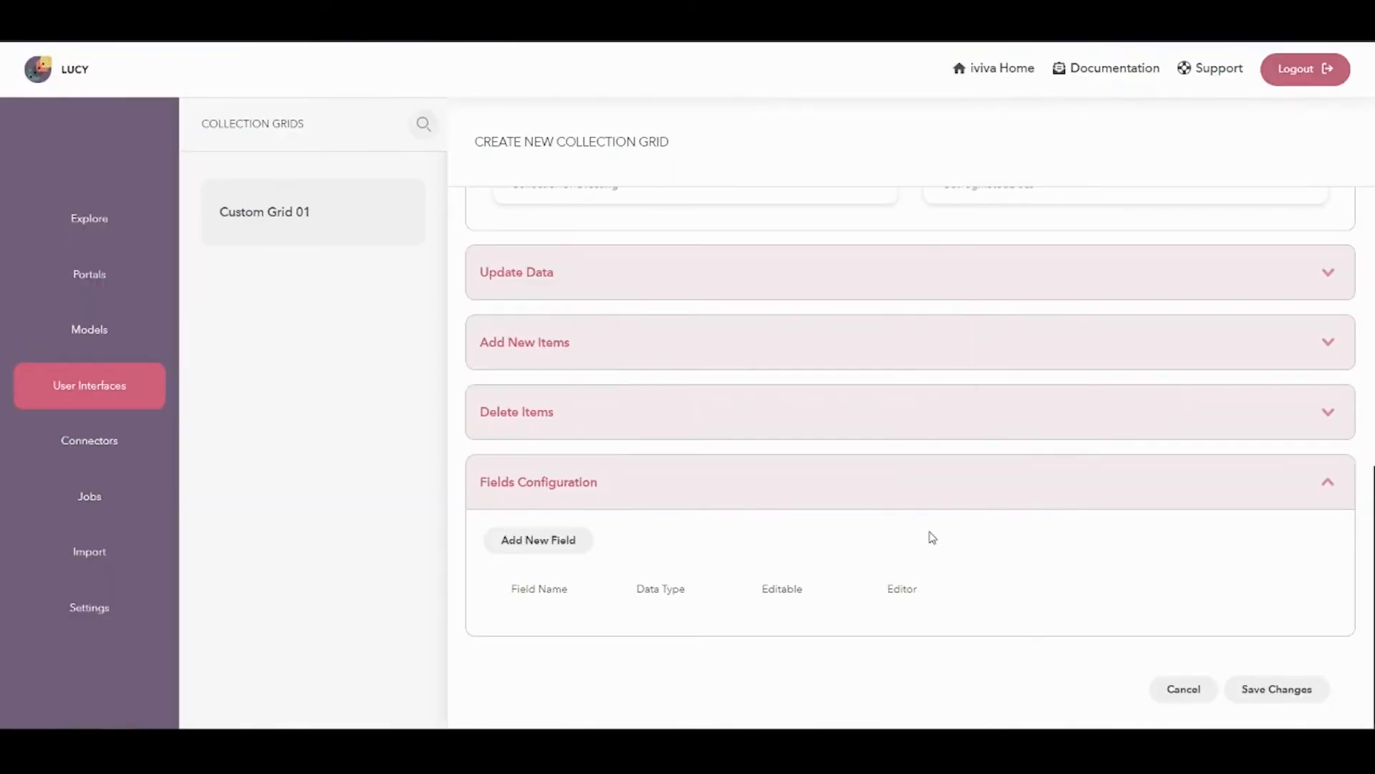
Step: Switch the Get Data source back to using a model collection
{"action": "scroll", "coordinate": [930, 537], "scroll_direction": "up", "scroll_amount": 10}
{"action": "scroll", "coordinate": [745, 398], "scroll_direction": "up", "scroll_amount": 2}
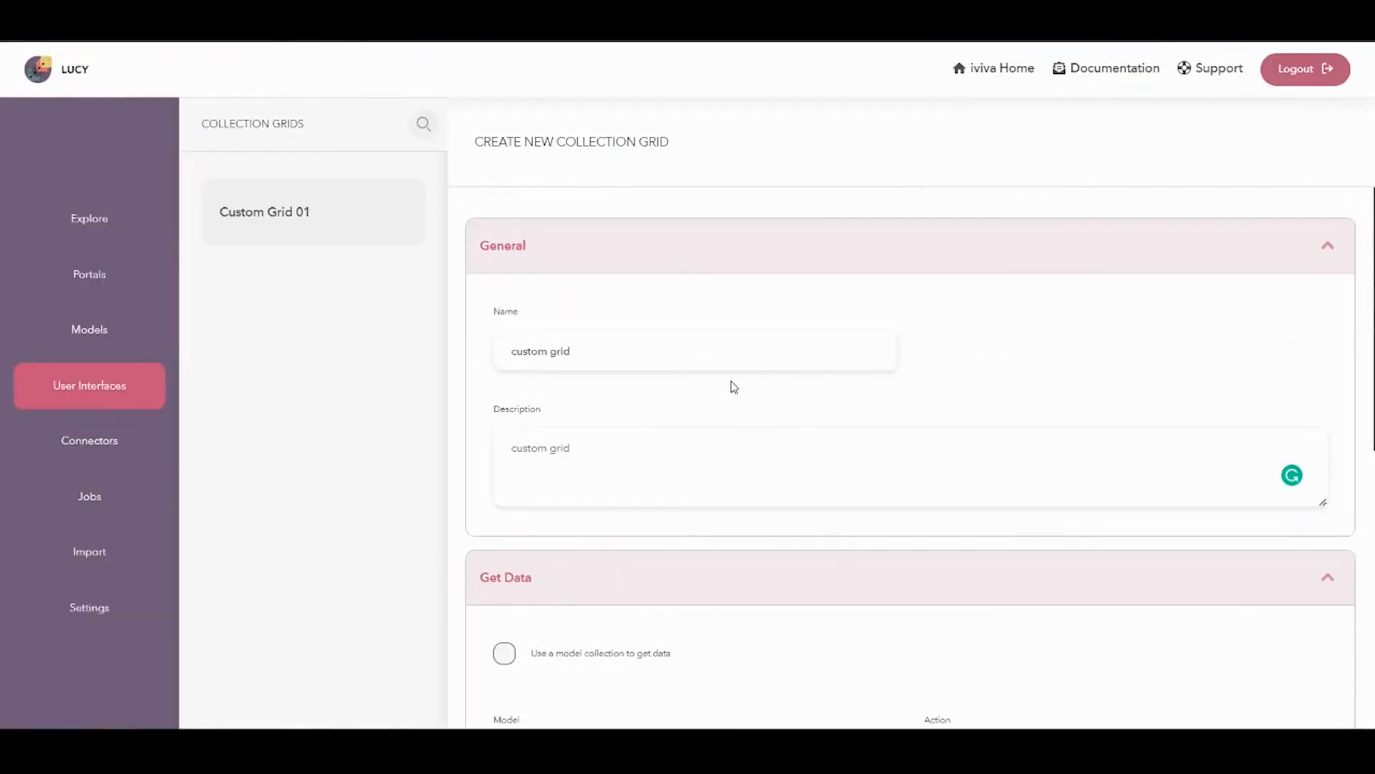
{"action": "scroll", "coordinate": [580, 451], "scroll_direction": "down", "scroll_amount": 4}
{"action": "left_click", "coordinate": [612, 384]}
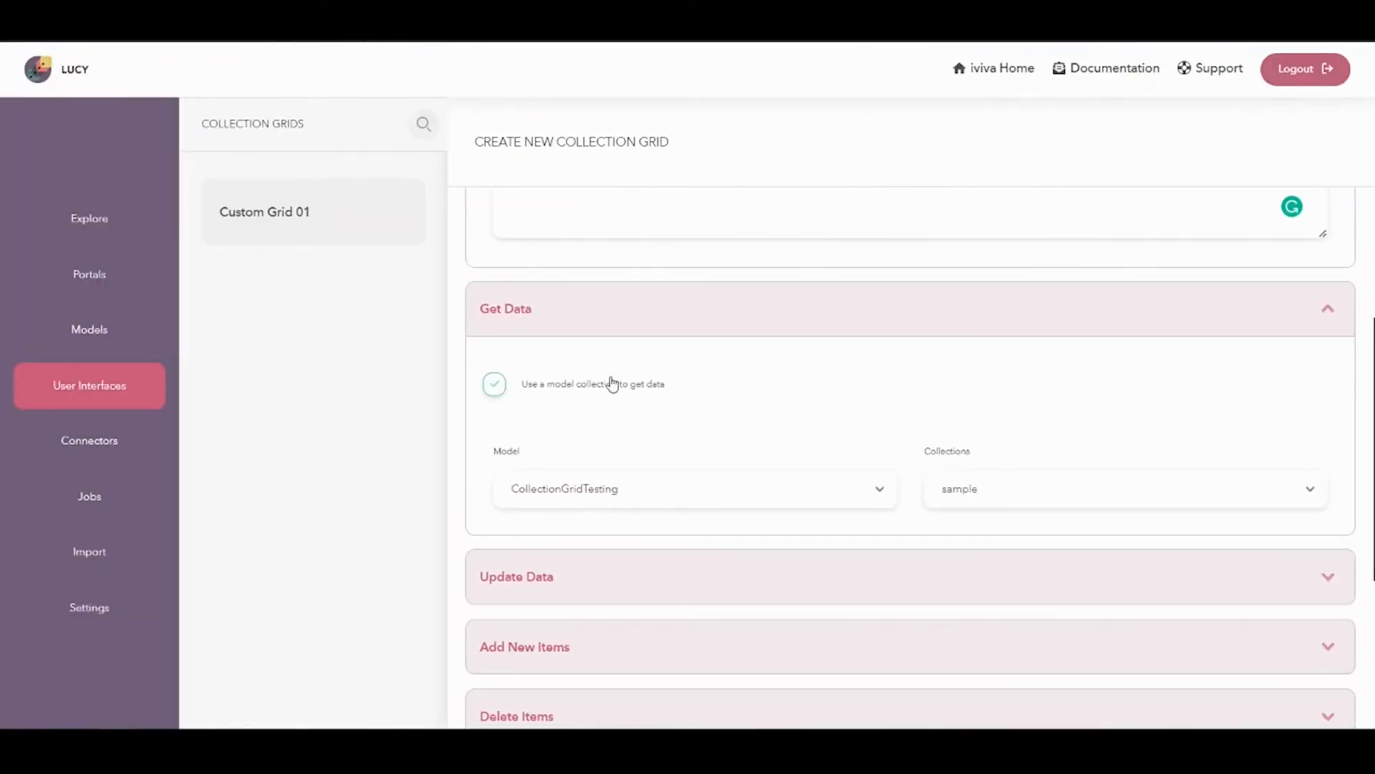
Step: Add the collection's name attribute as a non-editable string field
{"action": "scroll", "coordinate": [778, 423], "scroll_direction": "down", "scroll_amount": 4}
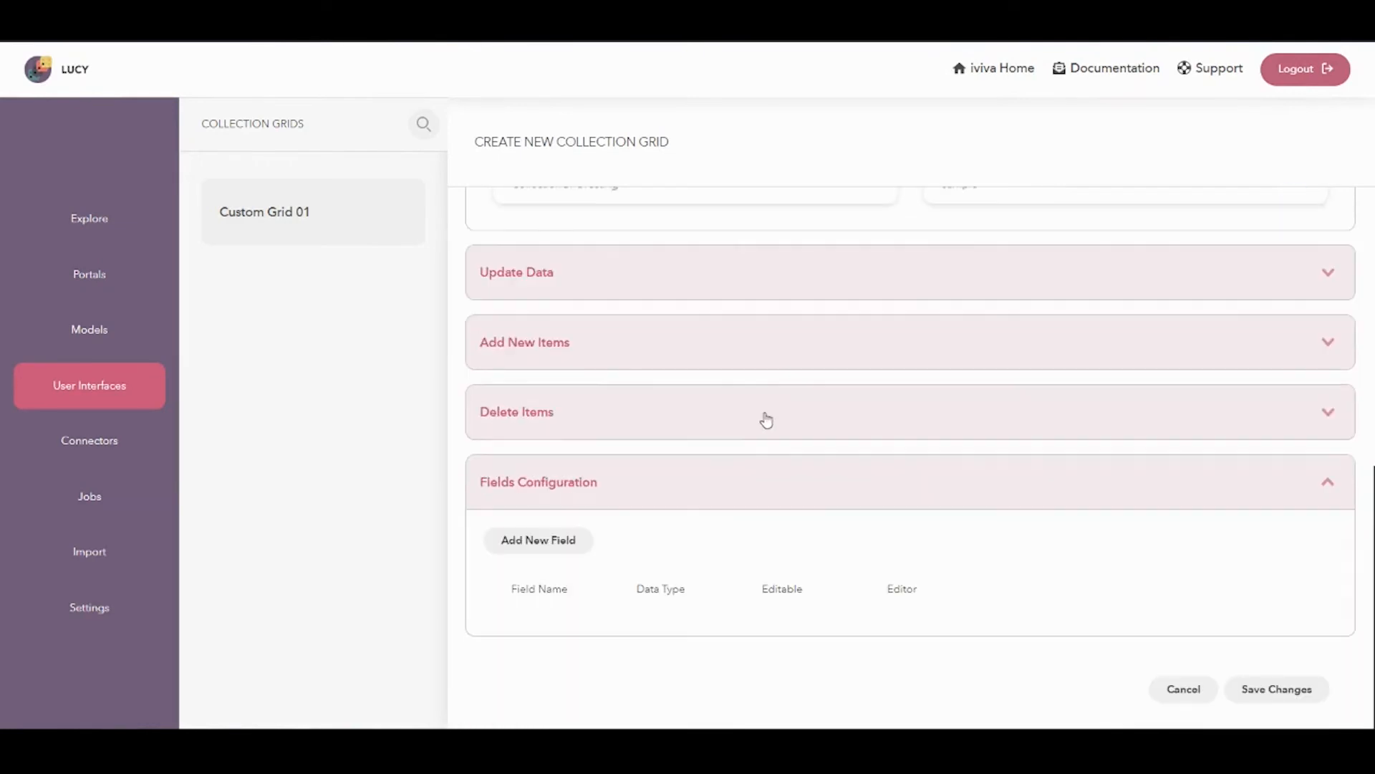
{"action": "left_click", "coordinate": [537, 545]}
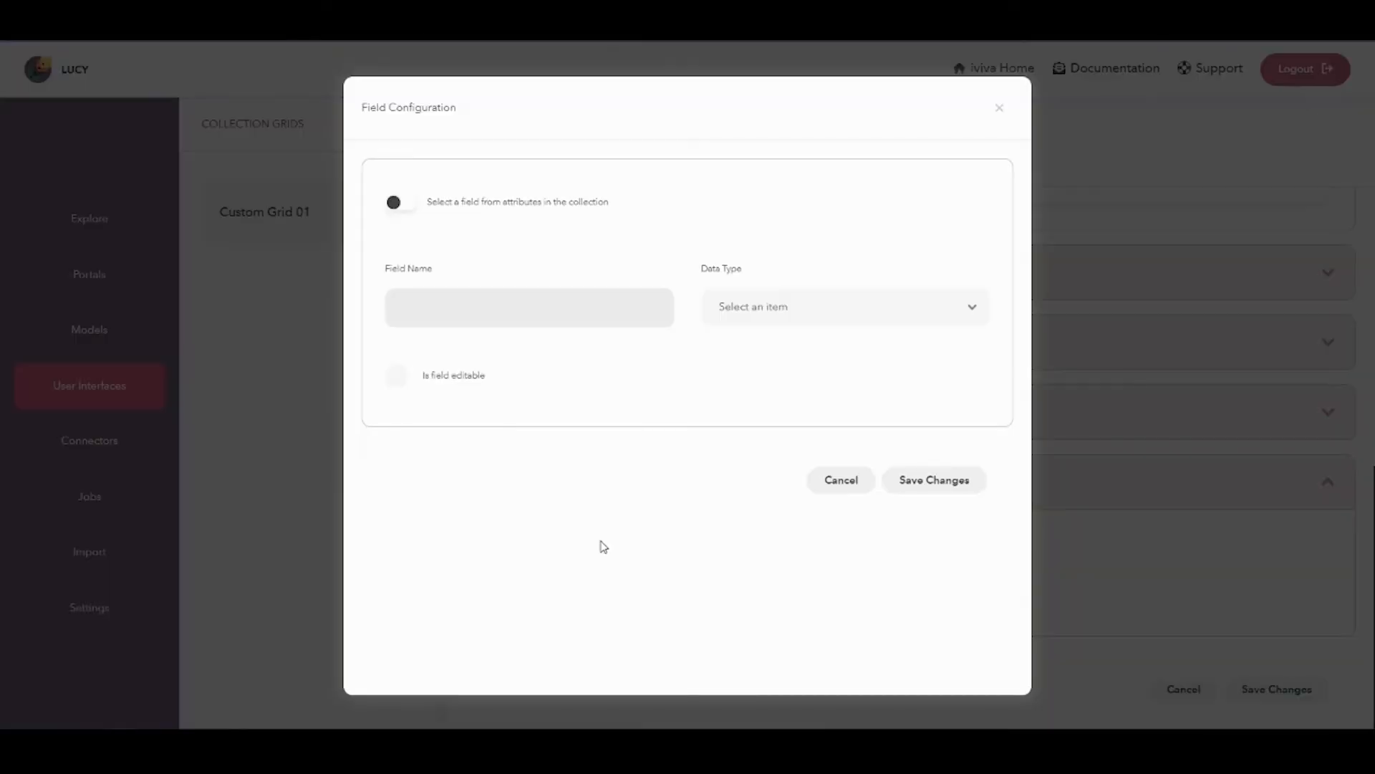
{"action": "left_click", "coordinate": [477, 207]}
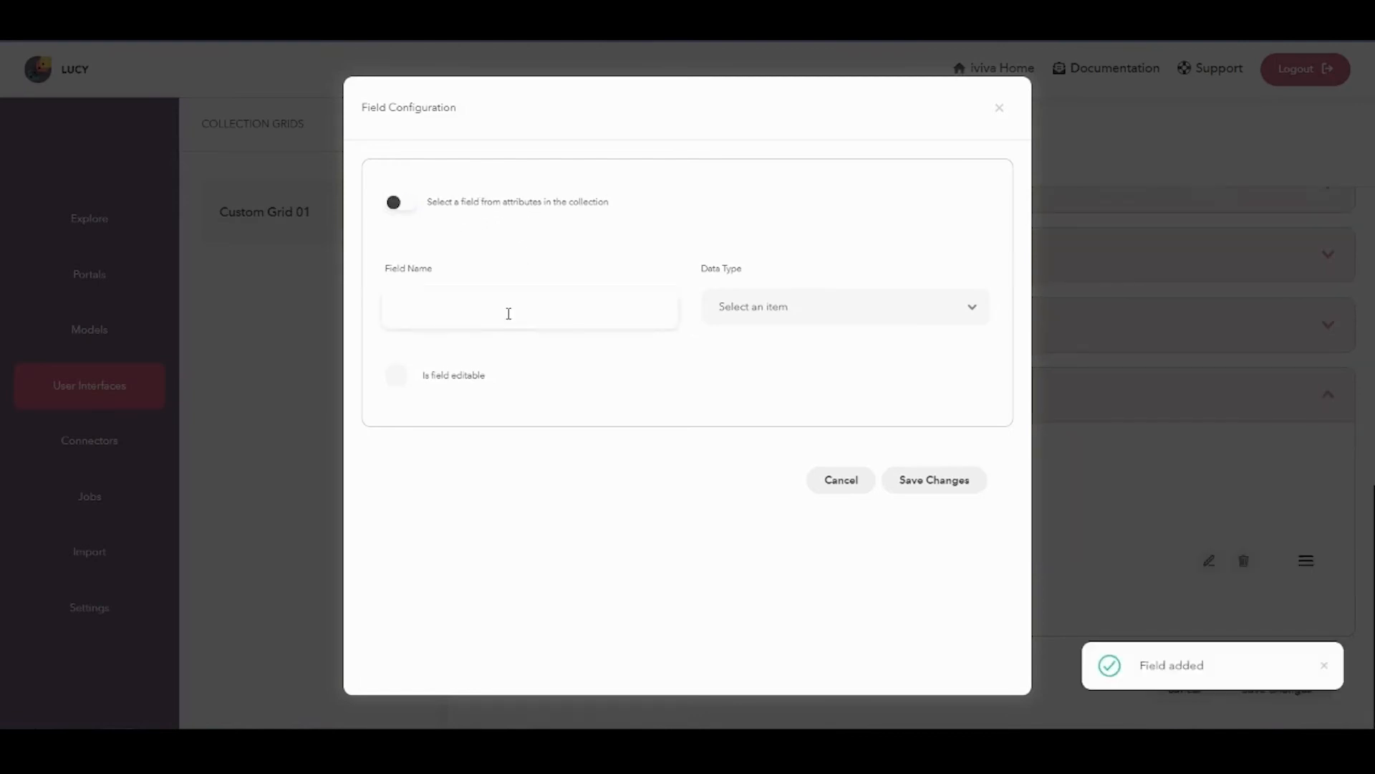
Step: Add the collection's capacity attribute as an editable NUMBER field with the NUMBER editor, and dismiss the notification
{"action": "left_click", "coordinate": [492, 215]}
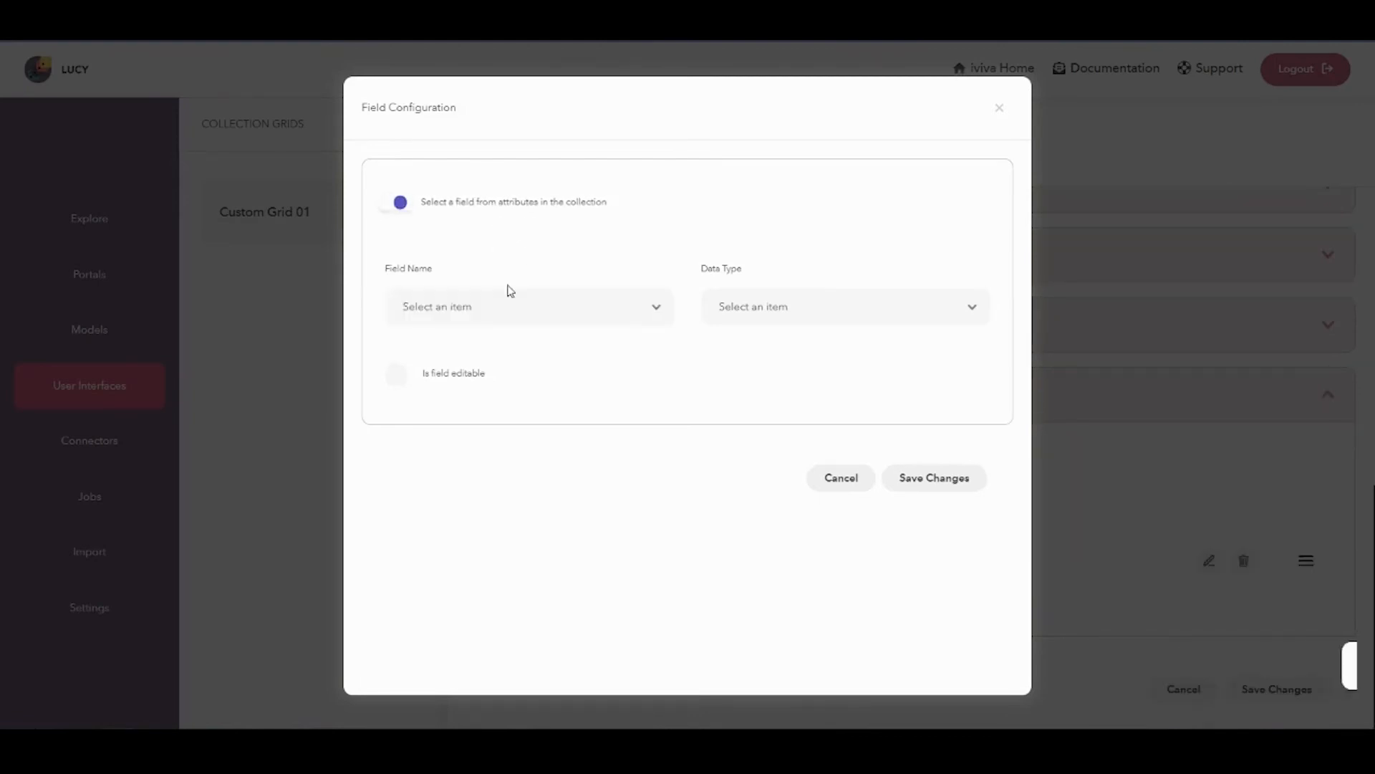
{"action": "left_click", "coordinate": [507, 305]}
{"action": "left_click", "coordinate": [467, 402]}
{"action": "left_click", "coordinate": [798, 307]}
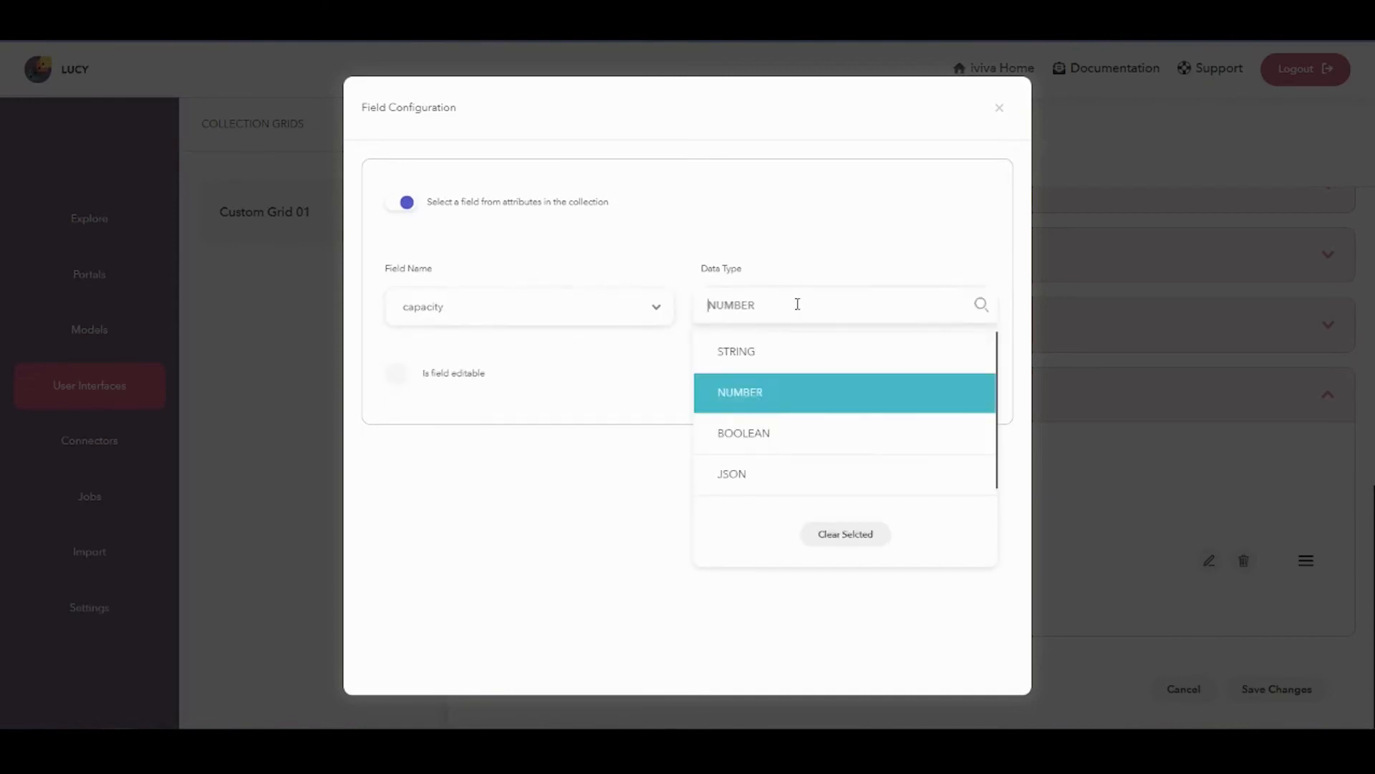
{"action": "left_click", "coordinate": [452, 398]}
{"action": "left_click", "coordinate": [454, 374]}
{"action": "left_click", "coordinate": [786, 399]}
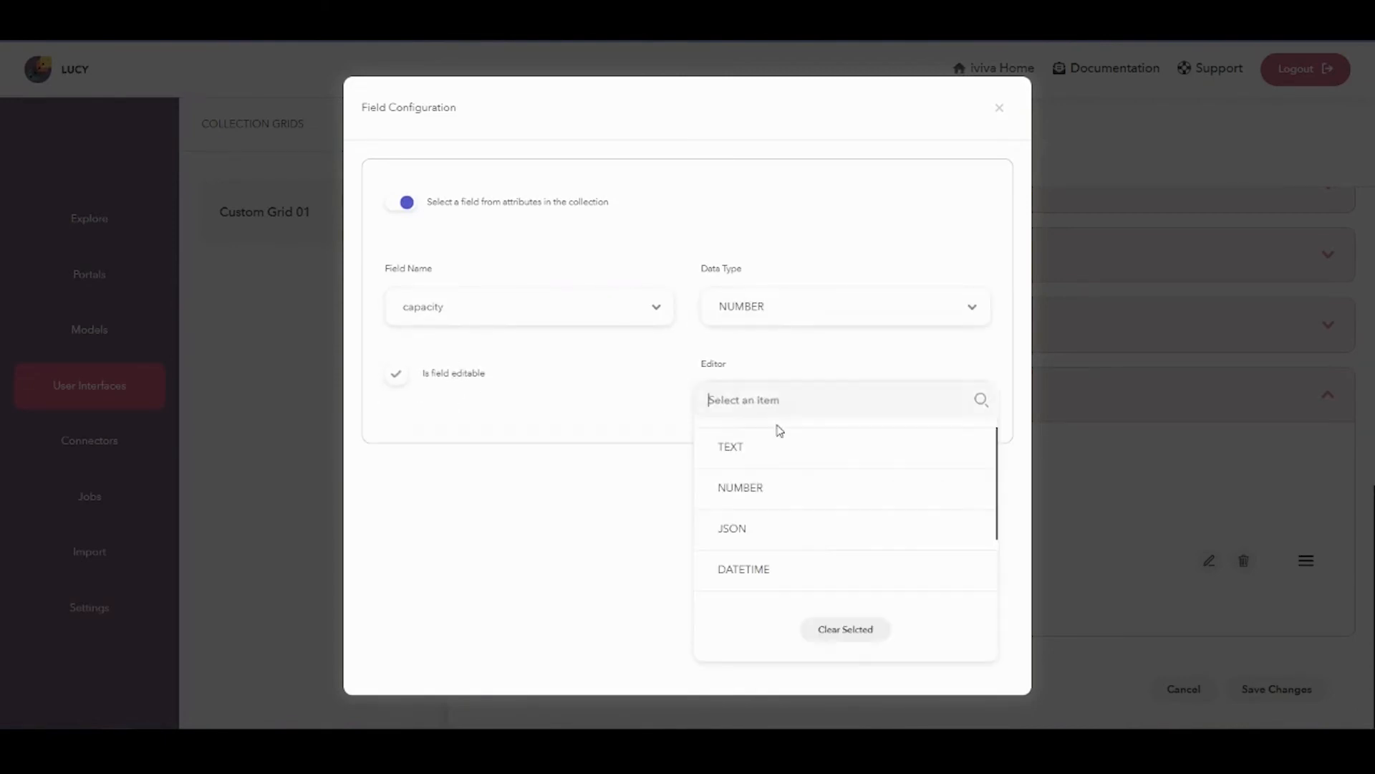
{"action": "left_click", "coordinate": [771, 490]}
{"action": "left_click", "coordinate": [931, 498]}
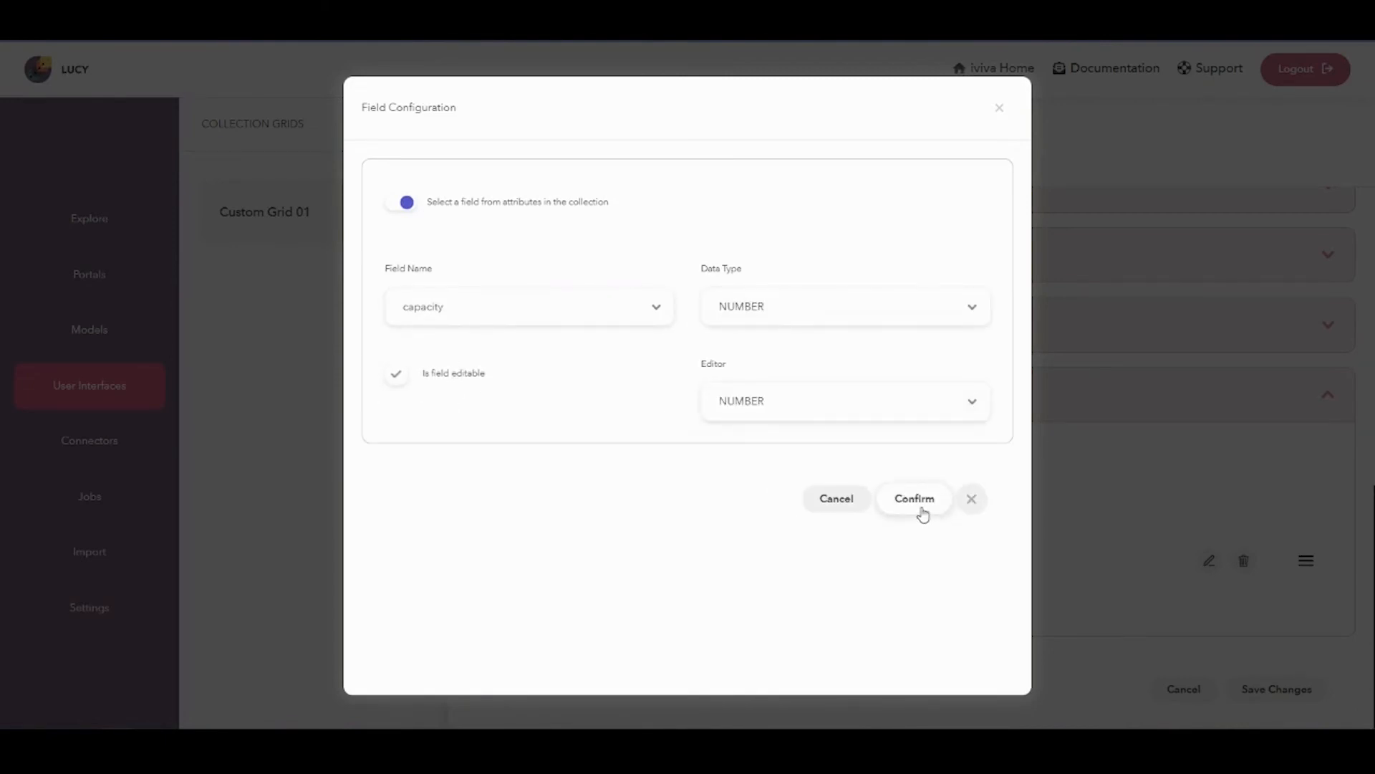
{"action": "left_click", "coordinate": [919, 510]}
{"action": "scroll", "coordinate": [866, 479], "scroll_direction": "down", "scroll_amount": 1}
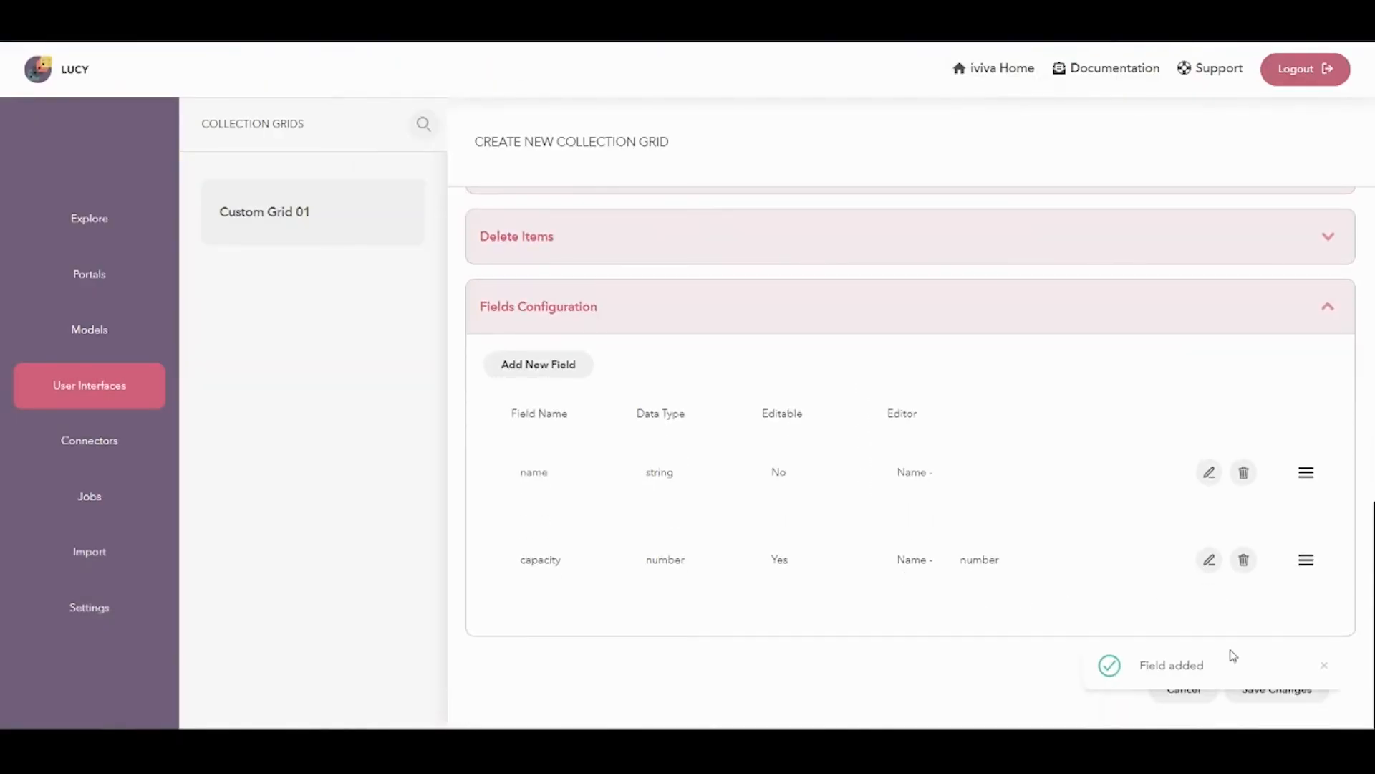
{"action": "left_click", "coordinate": [1325, 667]}
Step: Add the collection's bookingEnabled attribute as an editable BOOLEAN field with the CHECKBOX editor
{"action": "left_click", "coordinate": [560, 373]}
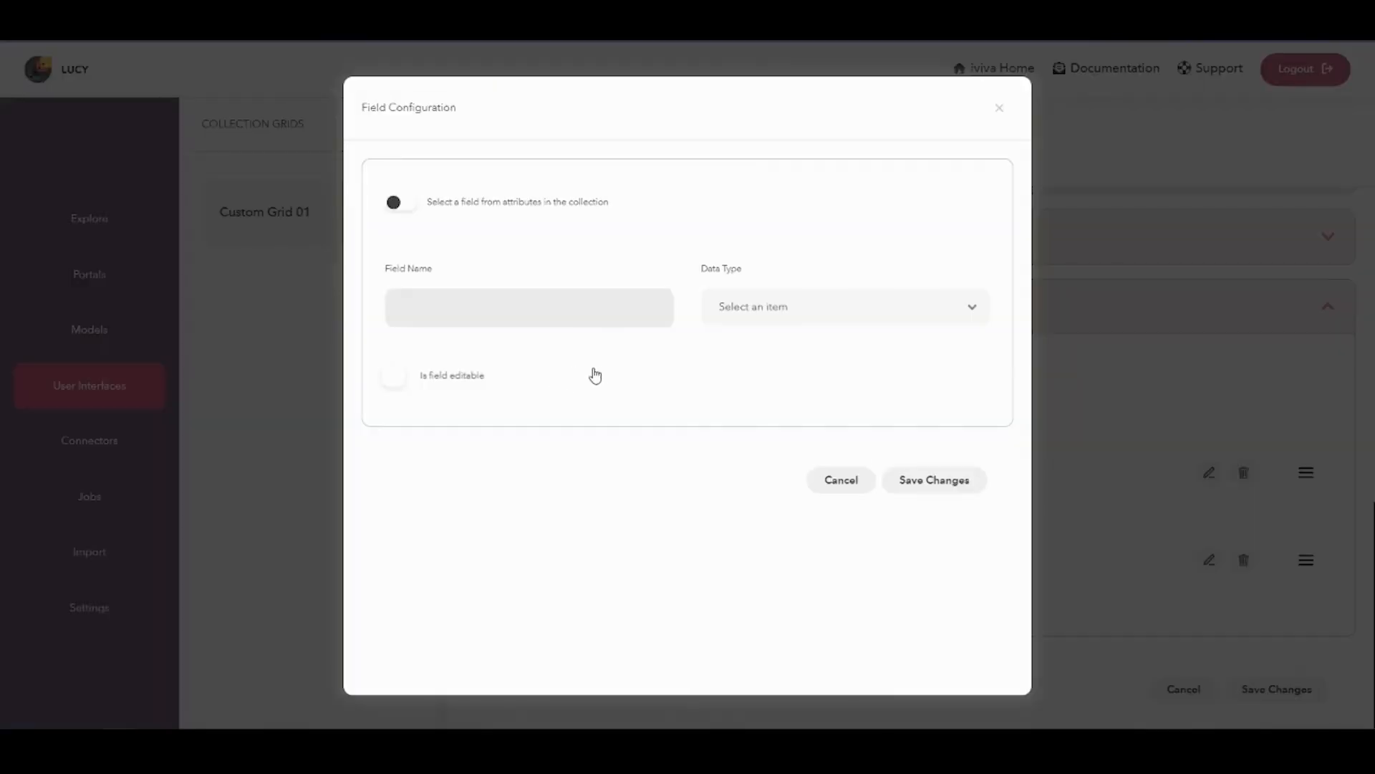
{"action": "left_click", "coordinate": [472, 207]}
{"action": "left_click", "coordinate": [509, 305]}
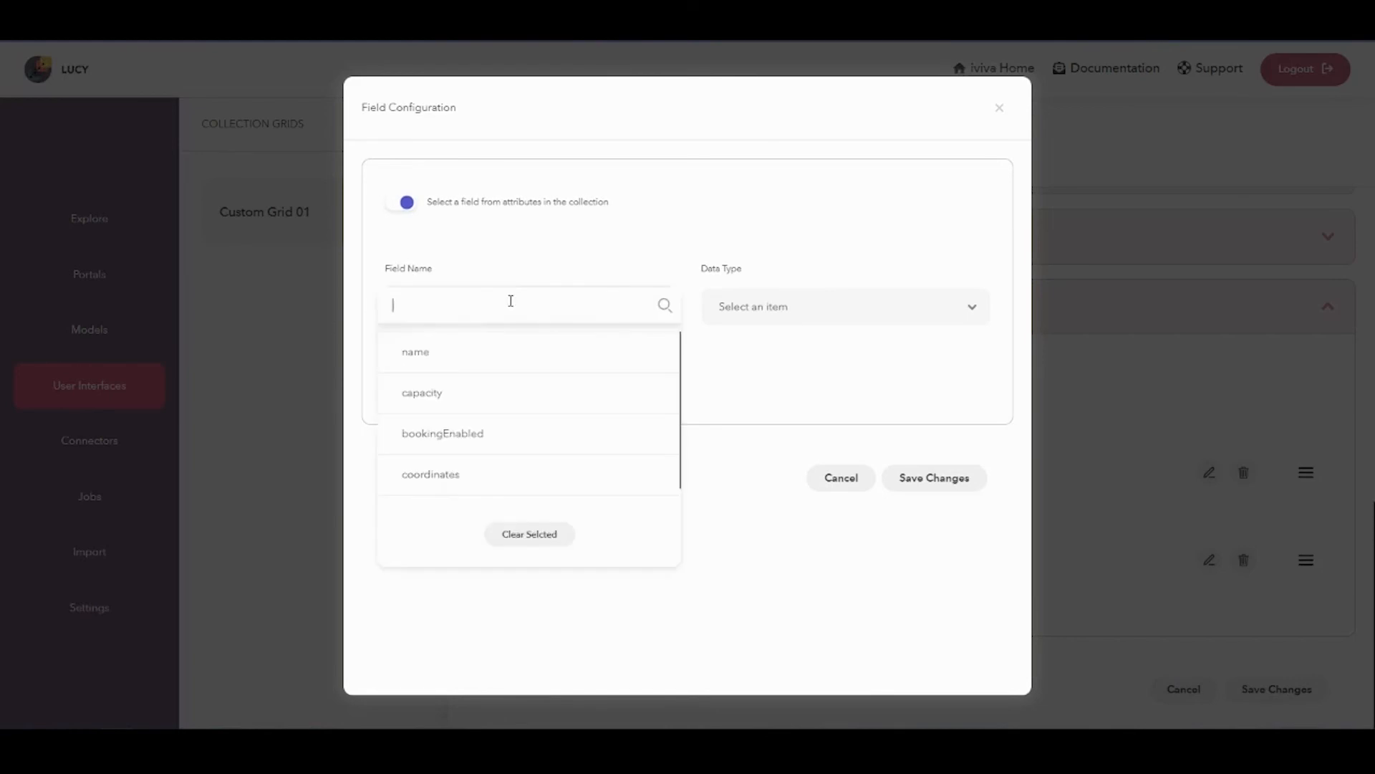
{"action": "left_click", "coordinate": [452, 434]}
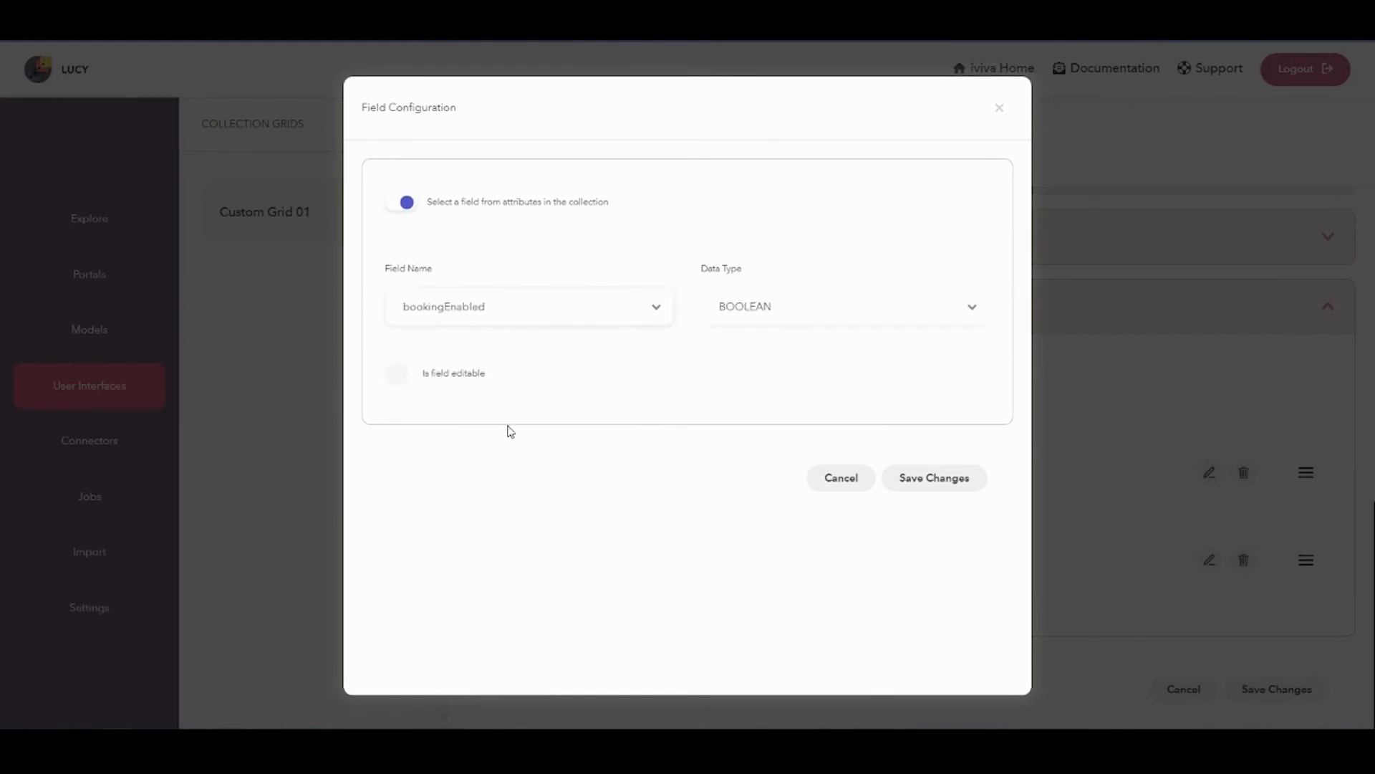
{"action": "left_click", "coordinate": [444, 375]}
{"action": "left_click", "coordinate": [731, 401]}
{"action": "scroll", "coordinate": [814, 583], "scroll_direction": "down", "scroll_amount": 2}
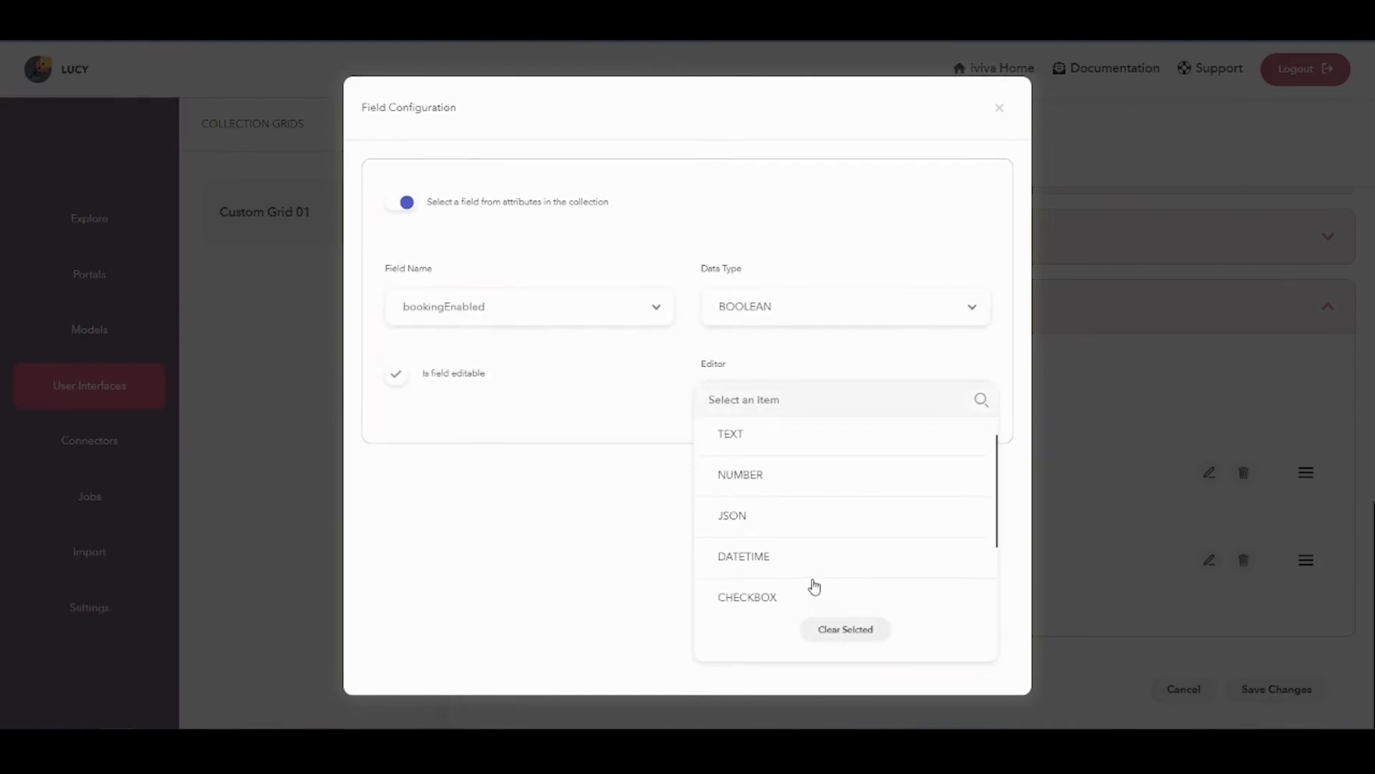
{"action": "scroll", "coordinate": [791, 562], "scroll_direction": "down", "scroll_amount": 2}
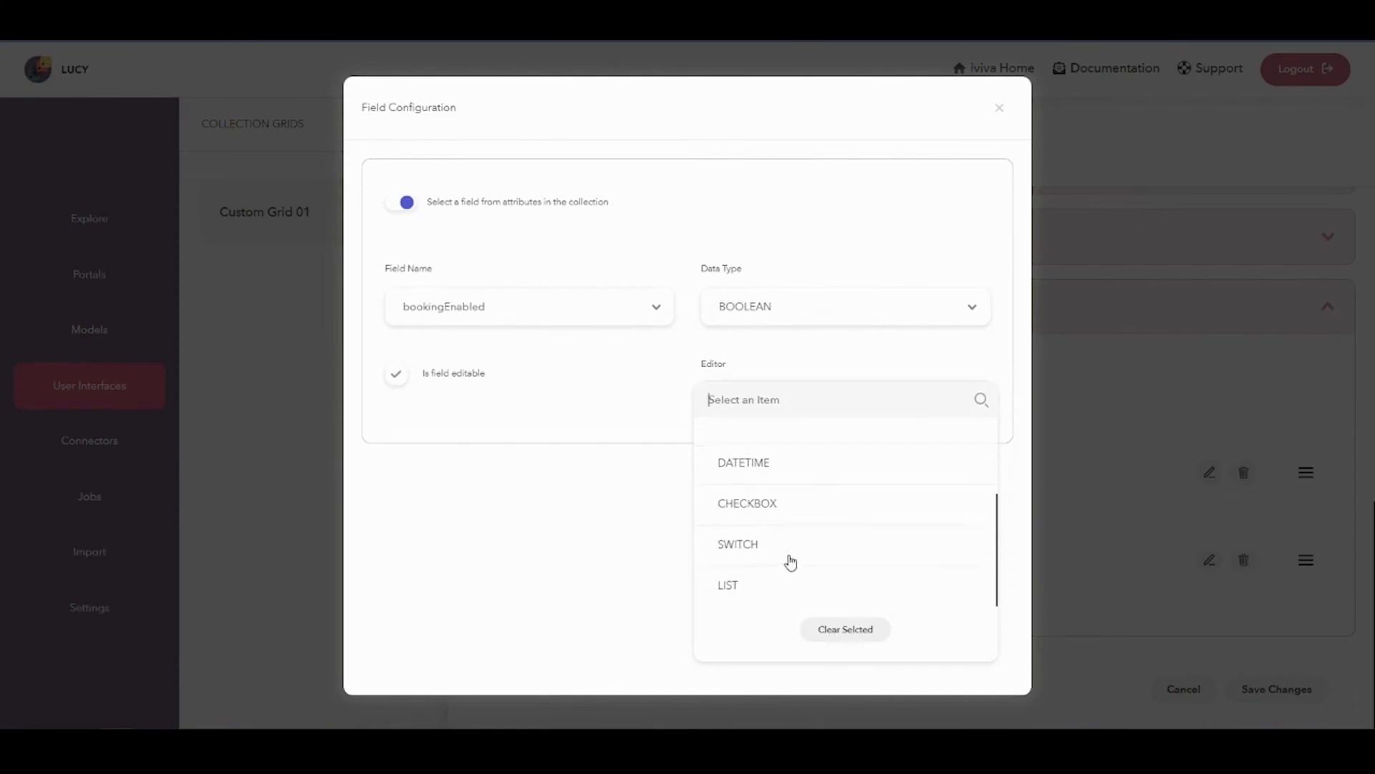
{"action": "left_click", "coordinate": [768, 502]}
{"action": "left_click", "coordinate": [904, 497]}
{"action": "left_click", "coordinate": [897, 506]}
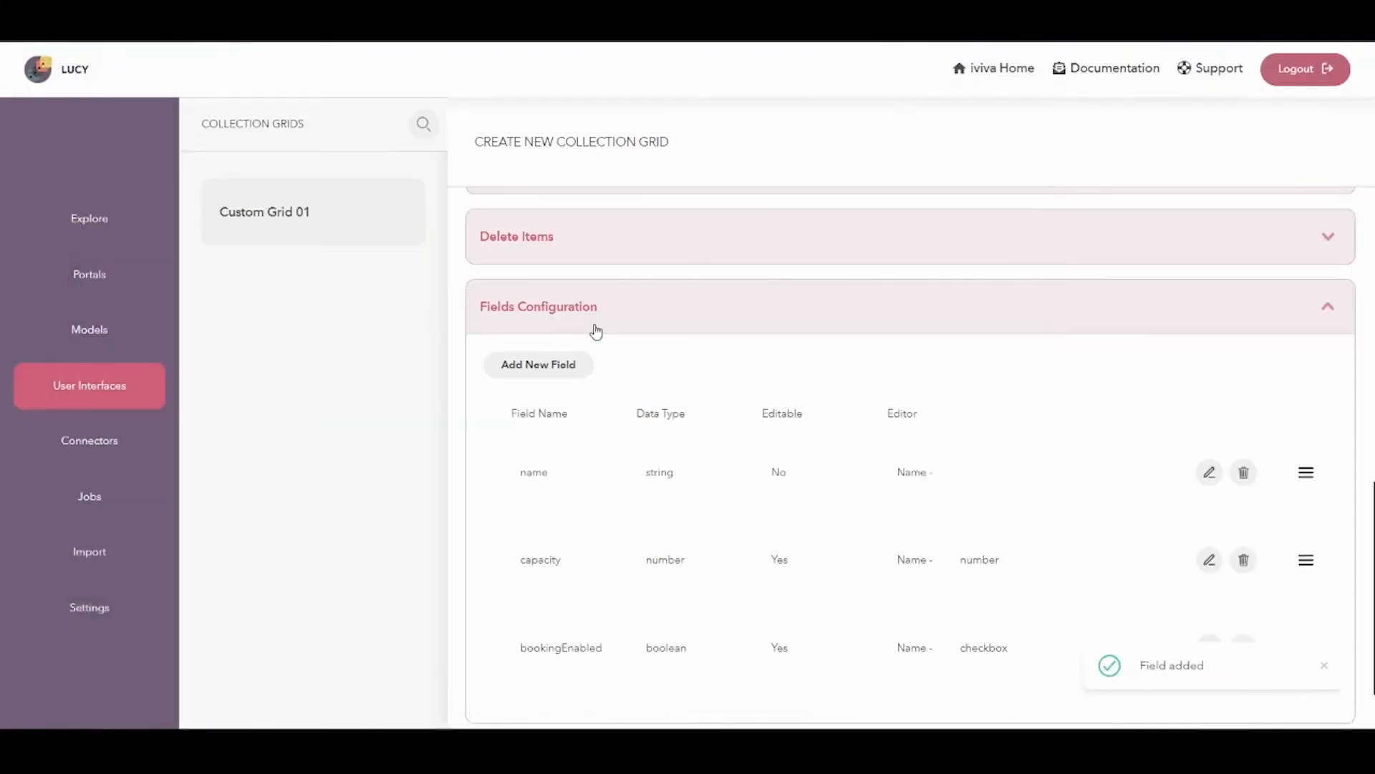
Step: Start a new field from the collection's zone attribute, with the STRING data type, and make it editable with the LIST editor
{"action": "left_click", "coordinate": [548, 364]}
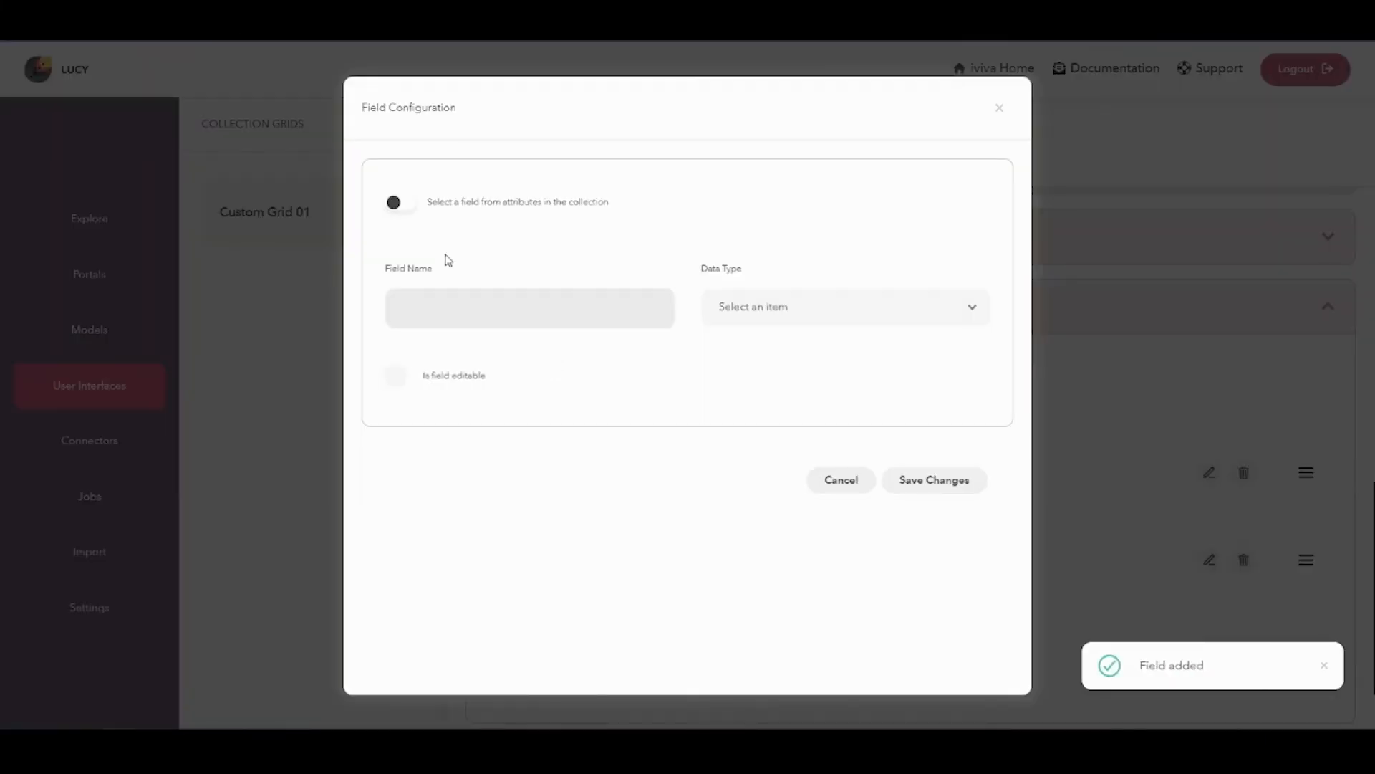
{"action": "left_click", "coordinate": [444, 208]}
{"action": "left_click", "coordinate": [505, 305]}
{"action": "scroll", "coordinate": [473, 444], "scroll_direction": "down", "scroll_amount": 1}
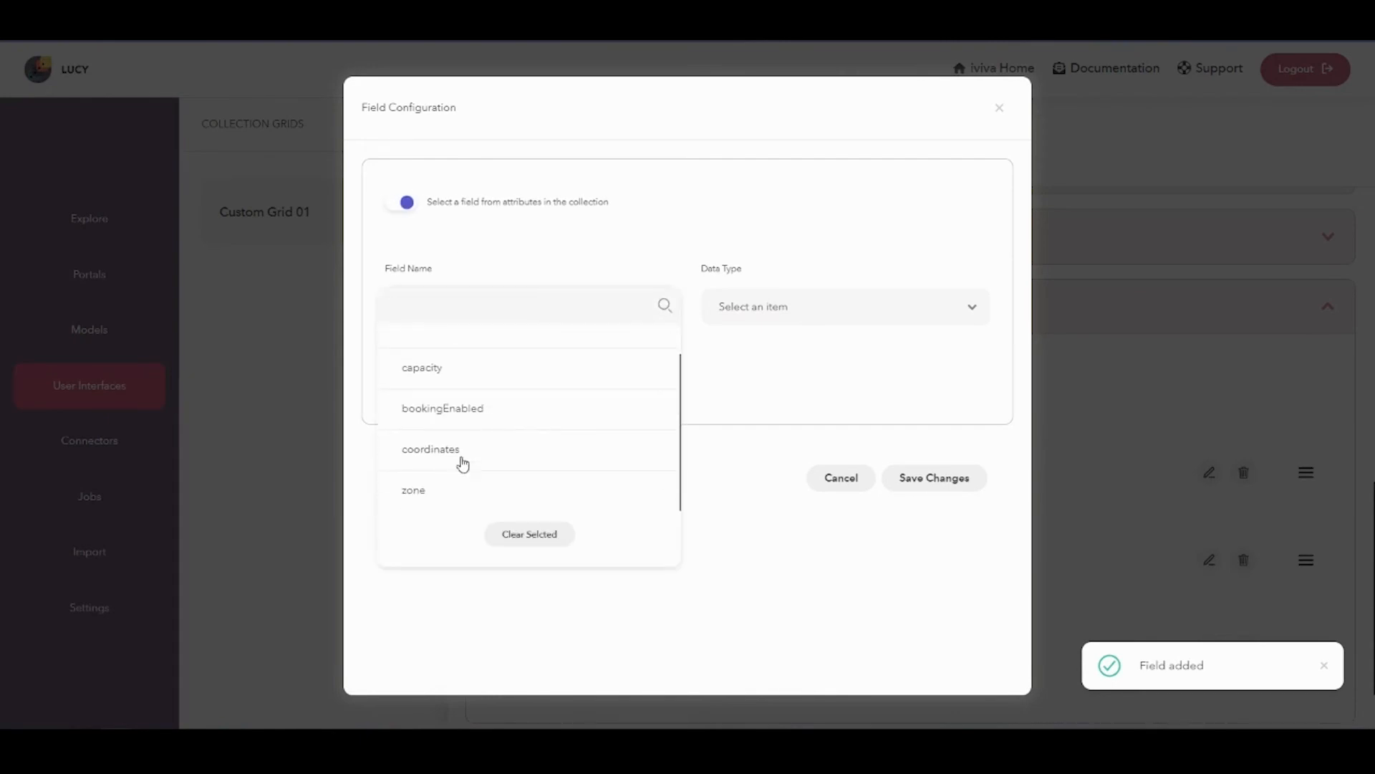
{"action": "left_click", "coordinate": [453, 490]}
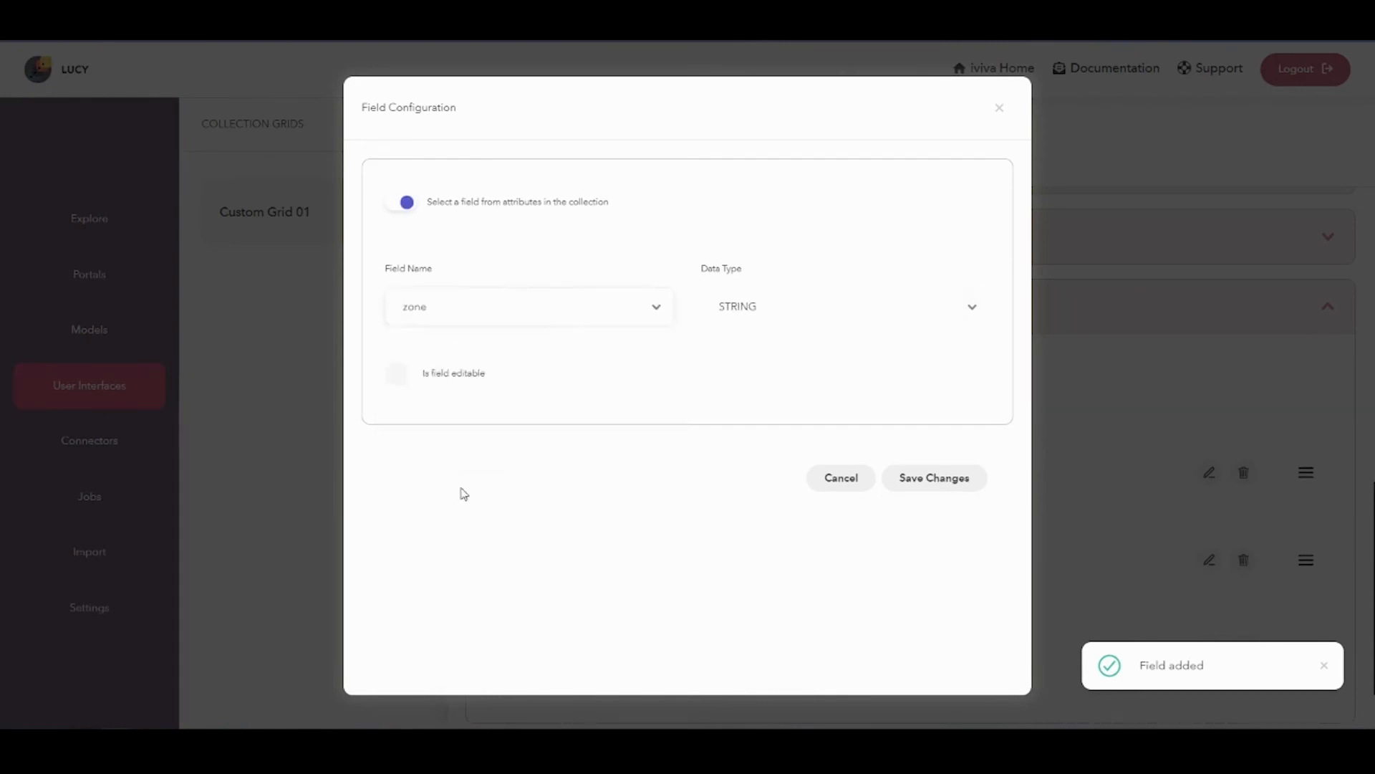
{"action": "left_click", "coordinate": [460, 389]}
{"action": "left_click", "coordinate": [767, 399]}
{"action": "scroll", "coordinate": [752, 494], "scroll_direction": "down", "scroll_amount": 3}
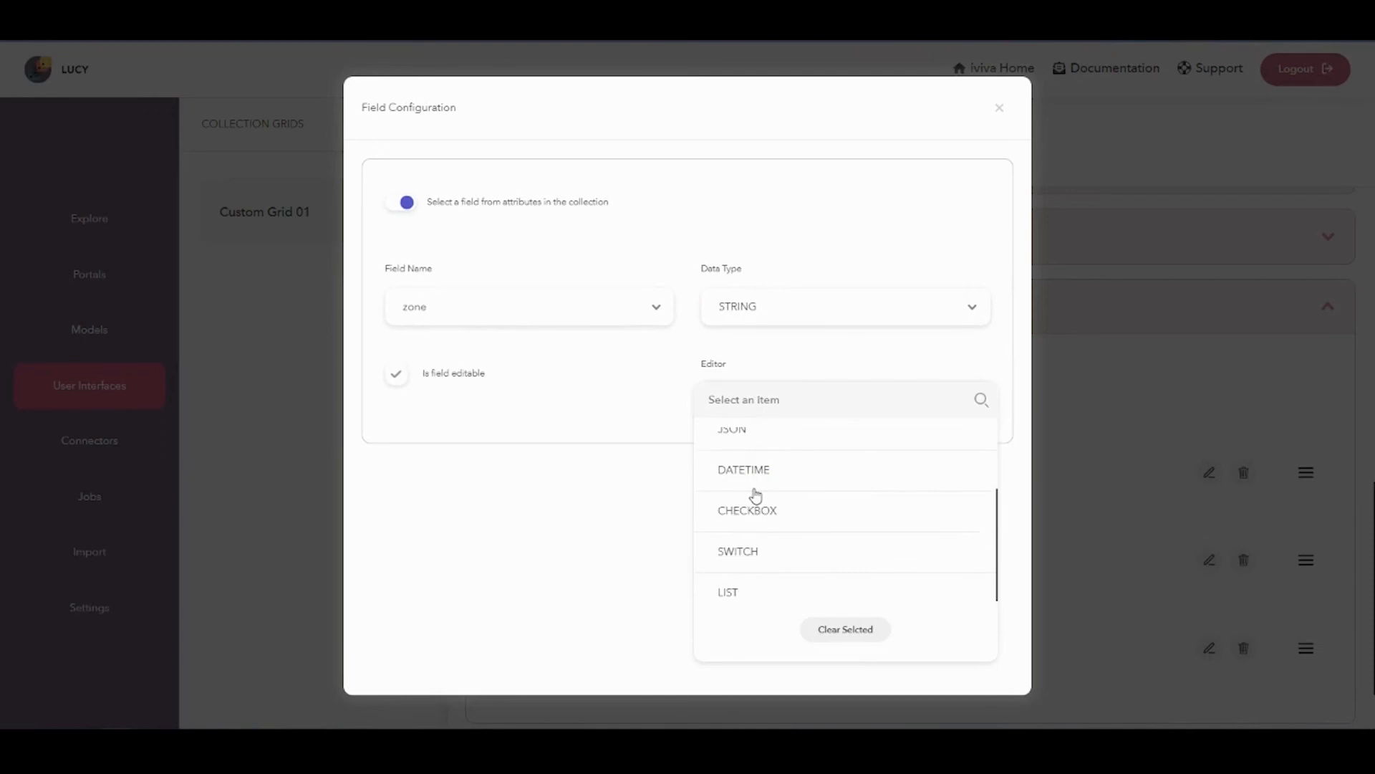
{"action": "left_click", "coordinate": [728, 584]}
{"action": "scroll", "coordinate": [681, 380], "scroll_direction": "down", "scroll_amount": 2}
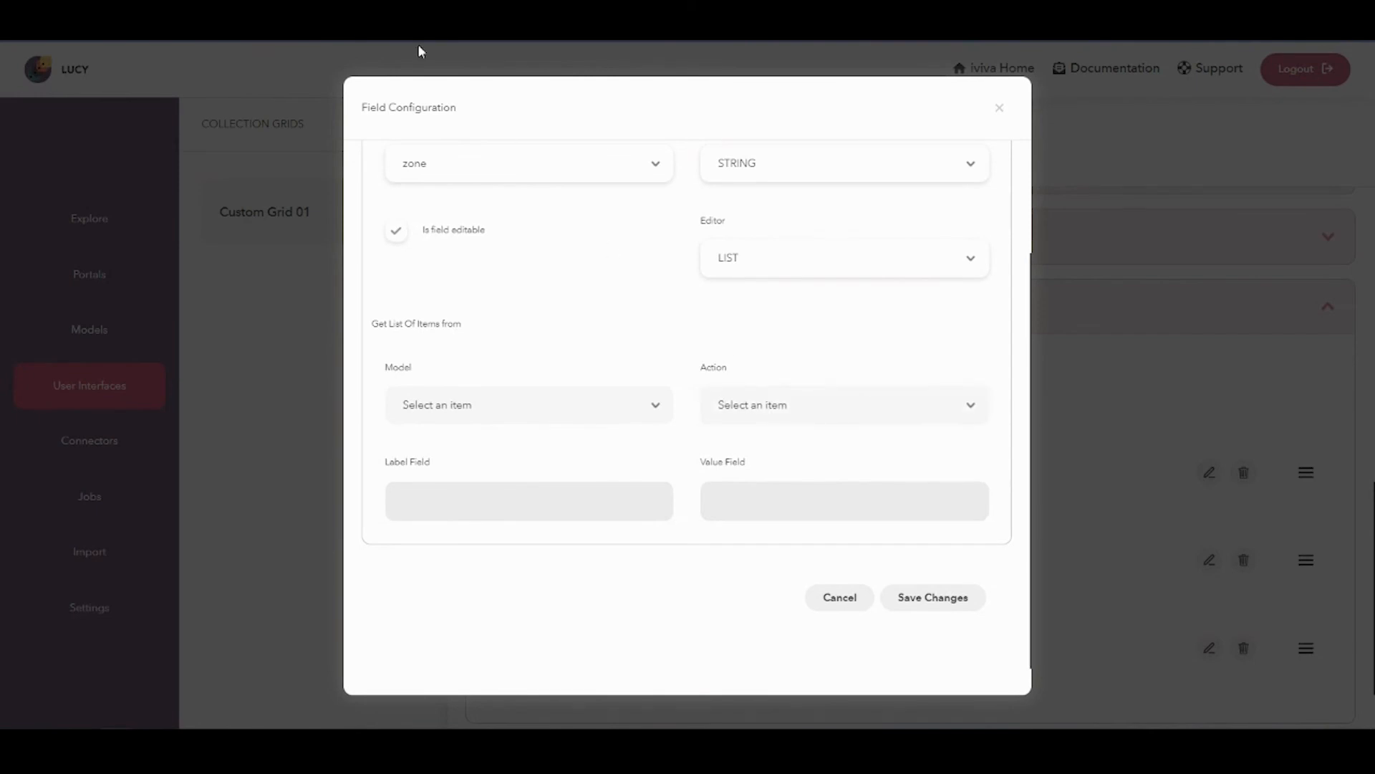
Step: Source the zone list from CollectionGridTesting's GetZones action with label field "label" and value field "values", and save the field
{"action": "left_click", "coordinate": [609, 411]}
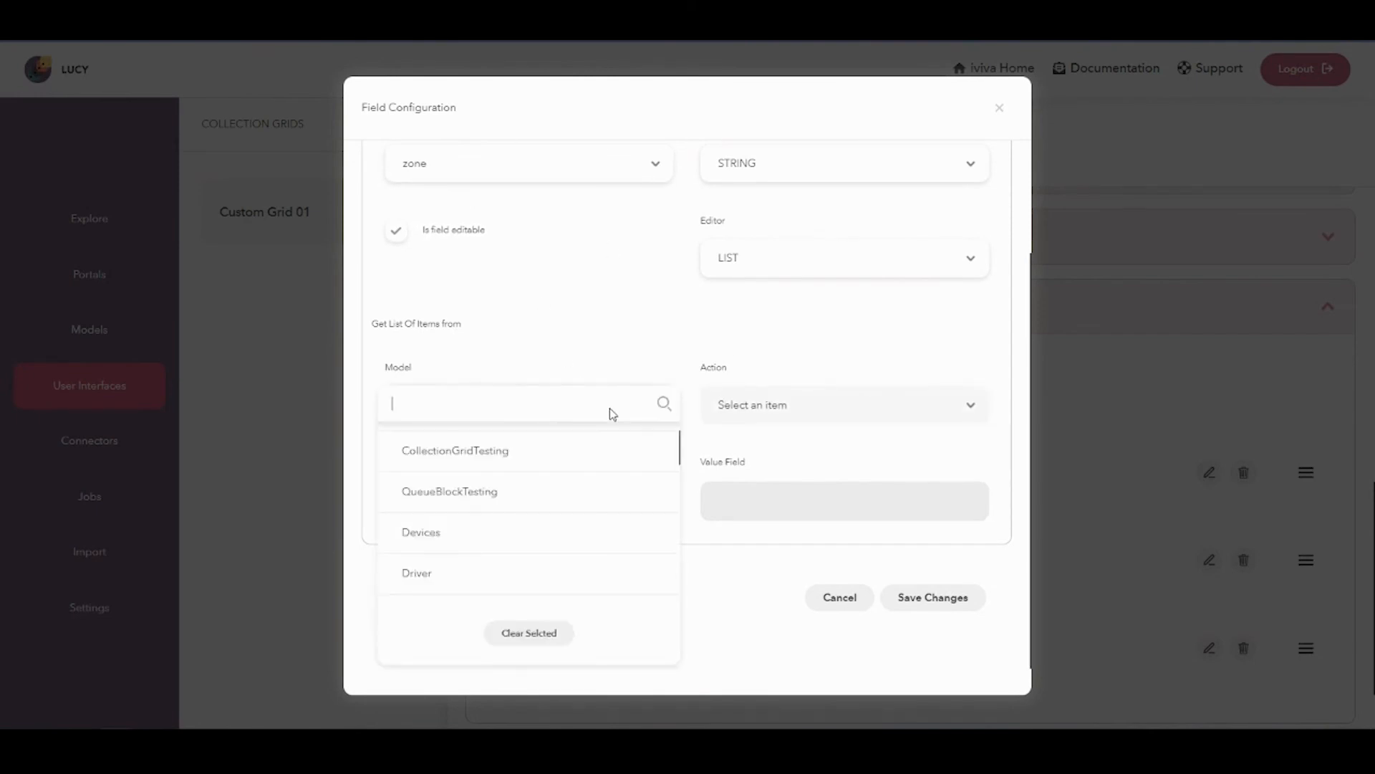
{"action": "left_click", "coordinate": [498, 458]}
{"action": "left_click", "coordinate": [773, 418]}
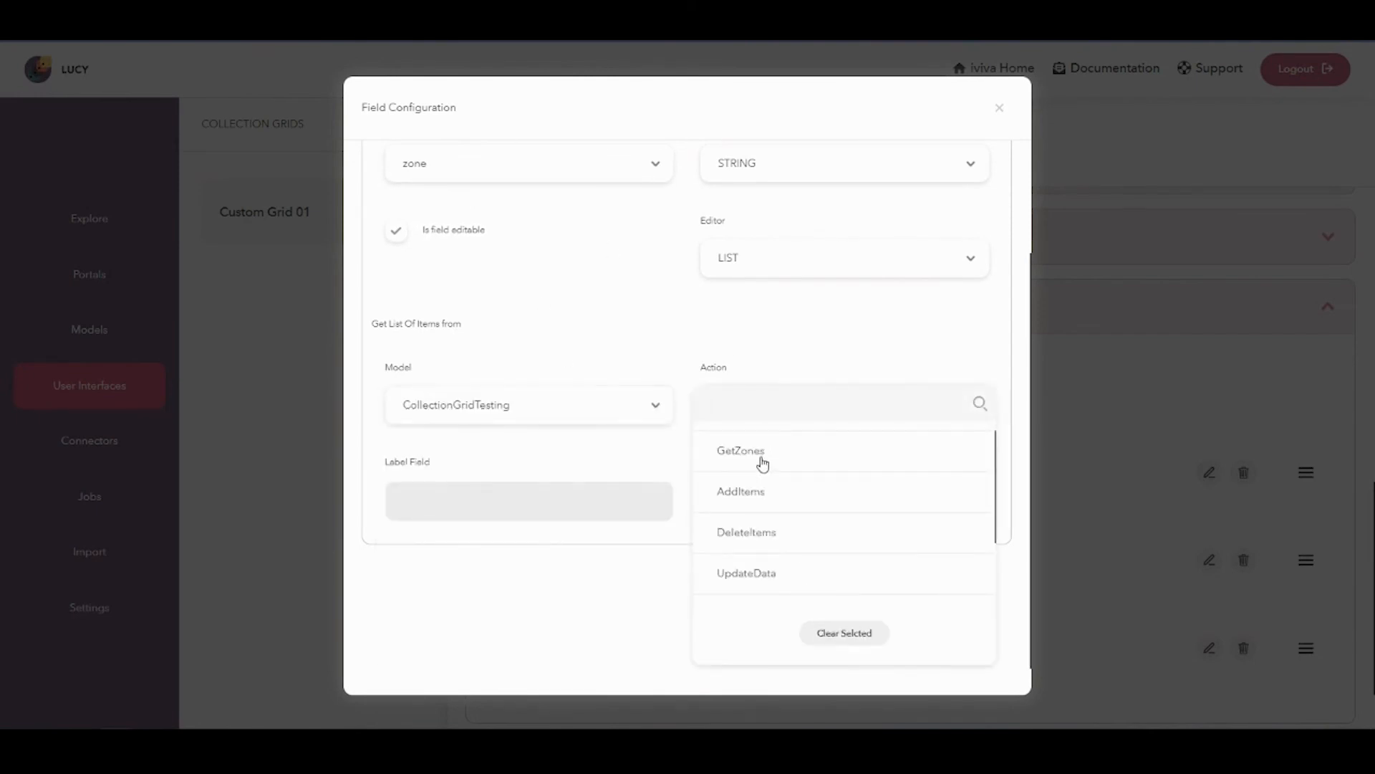
{"action": "left_click", "coordinate": [762, 464]}
{"action": "left_click", "coordinate": [437, 501]}
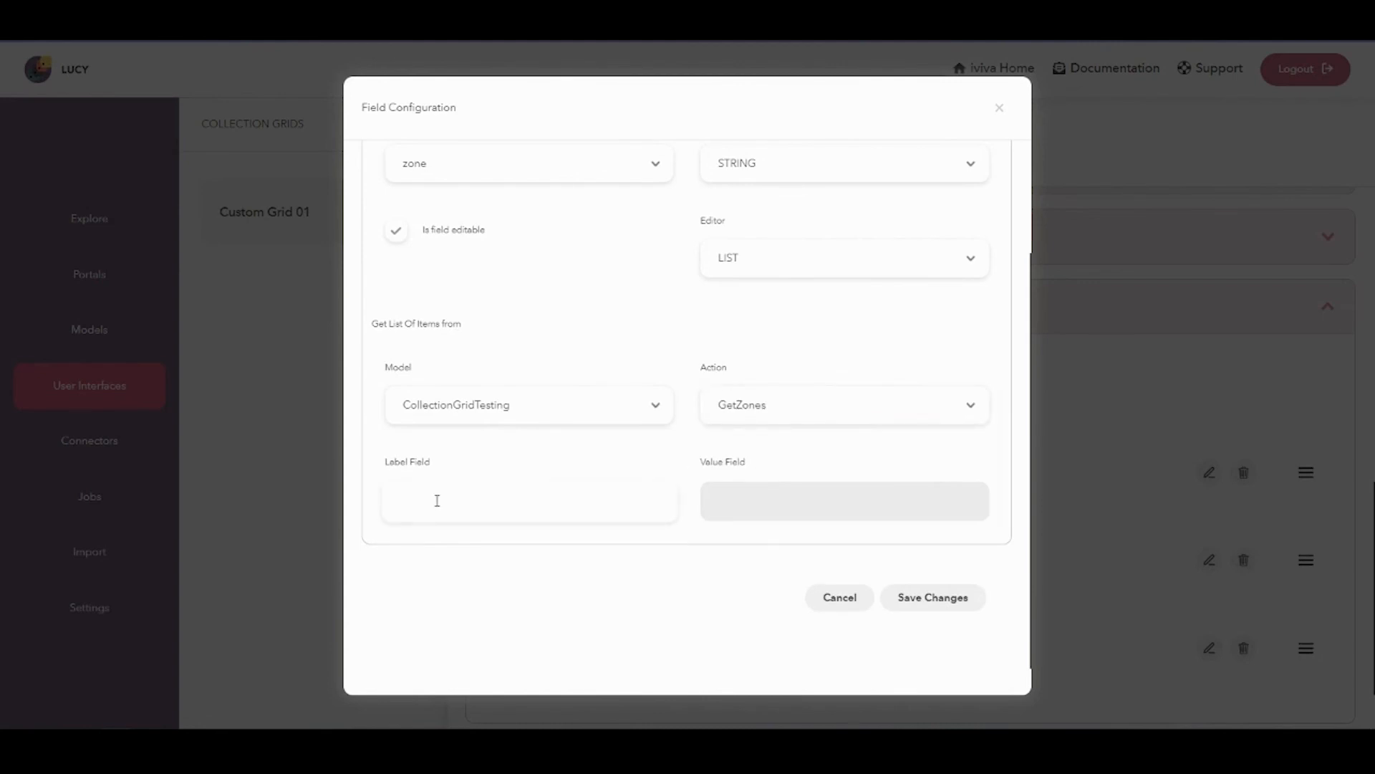
{"action": "key", "text": "Tab"}
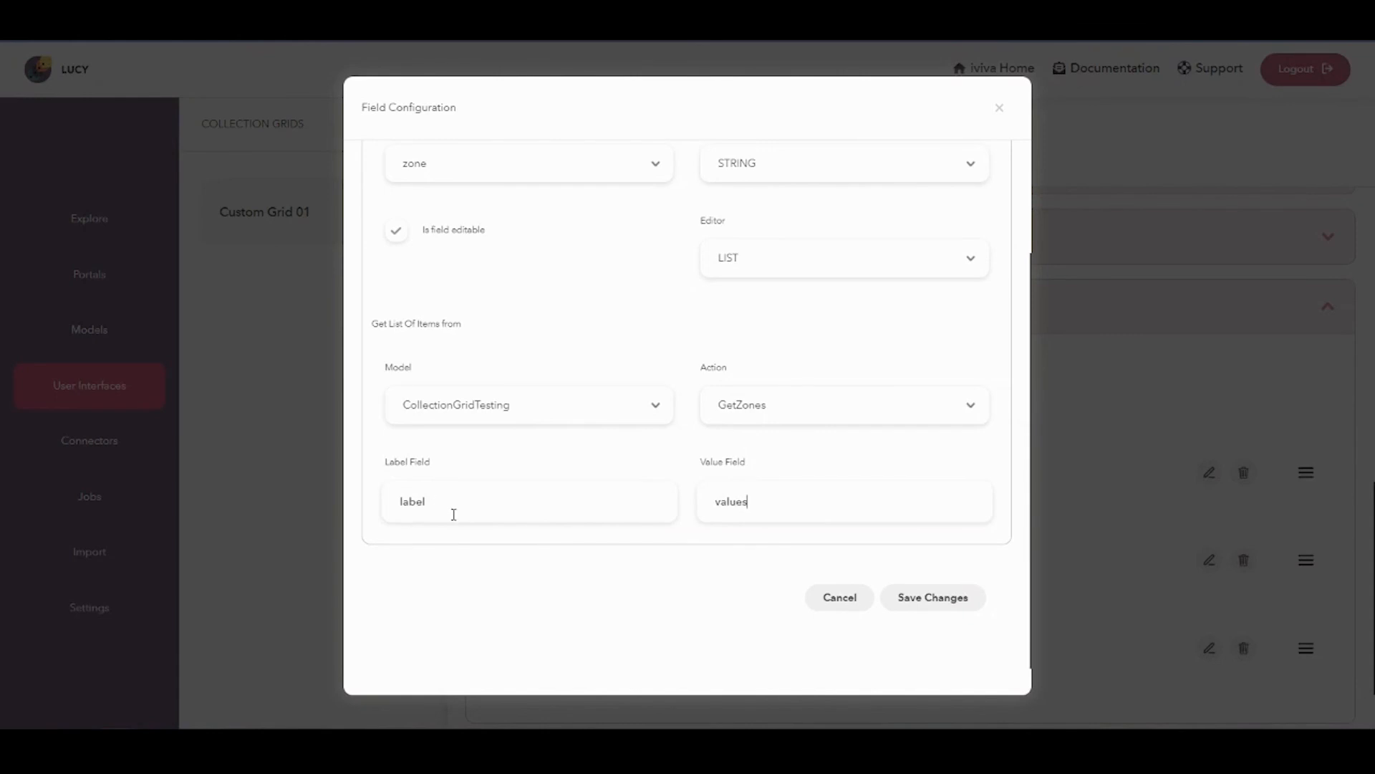
{"action": "type", "text": "values"}
{"action": "left_click", "coordinate": [946, 602]}
{"action": "left_click", "coordinate": [935, 606]}
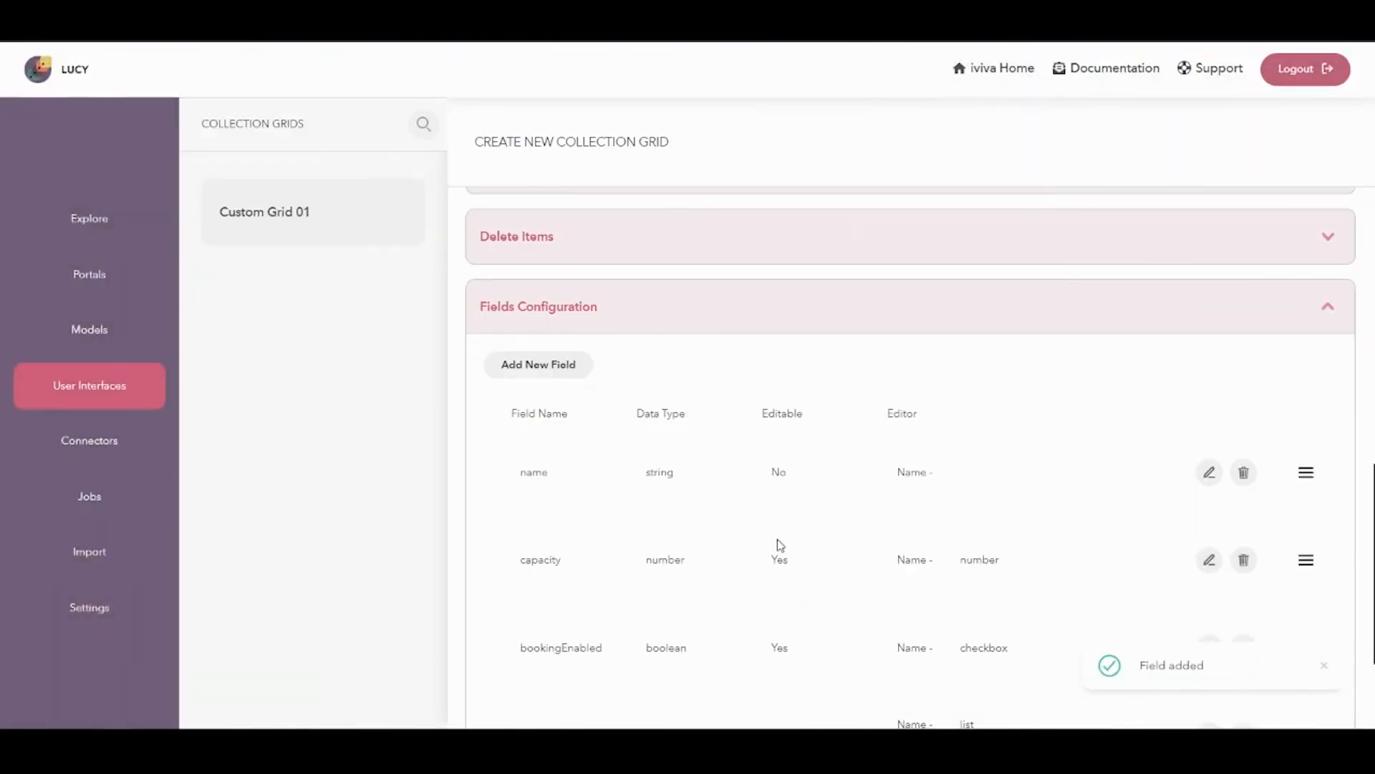
Step: Save and confirm the new collection grid, and open it briefly to view its records
{"action": "scroll", "coordinate": [1003, 606], "scroll_direction": "down", "scroll_amount": 3}
{"action": "left_click", "coordinate": [1325, 668]}
{"action": "left_click", "coordinate": [1282, 690]}
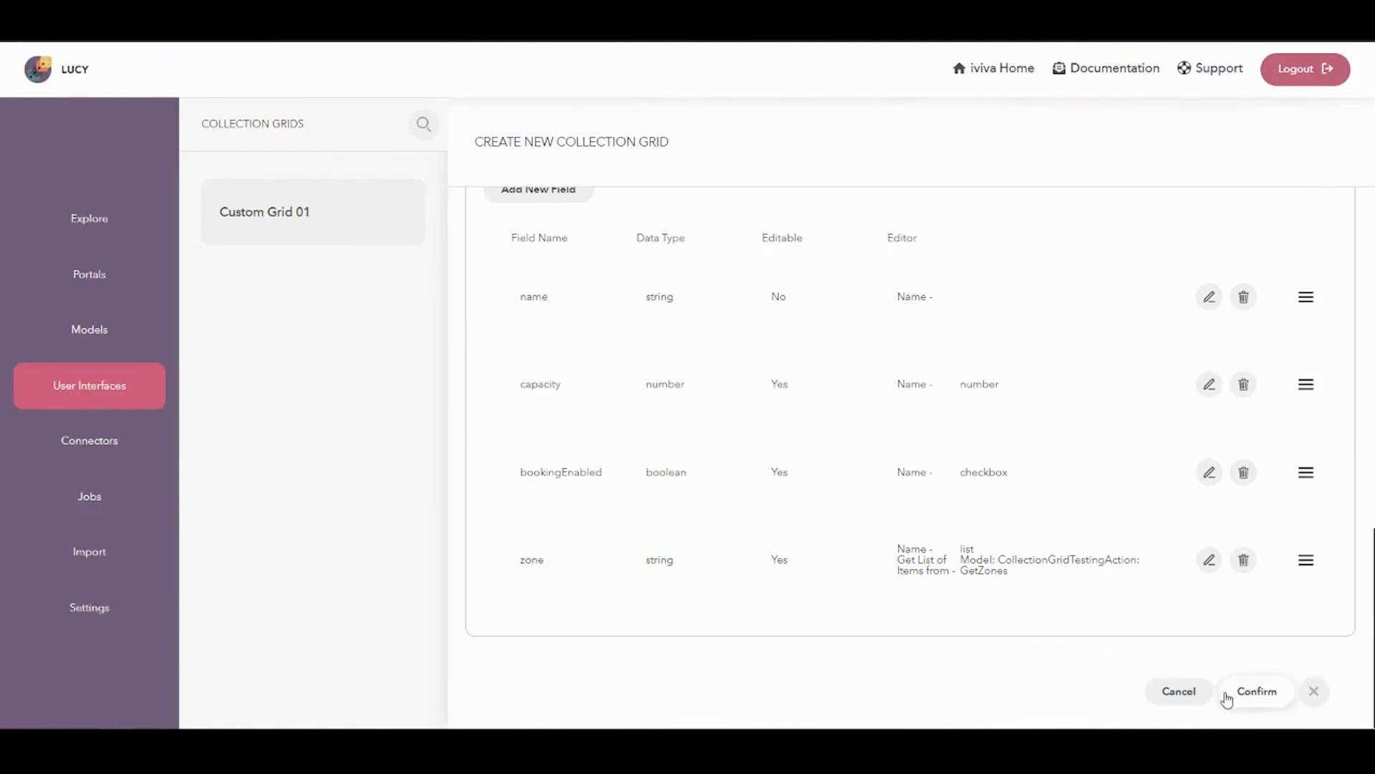
{"action": "left_click", "coordinate": [1255, 692]}
{"action": "left_click", "coordinate": [1256, 141]}
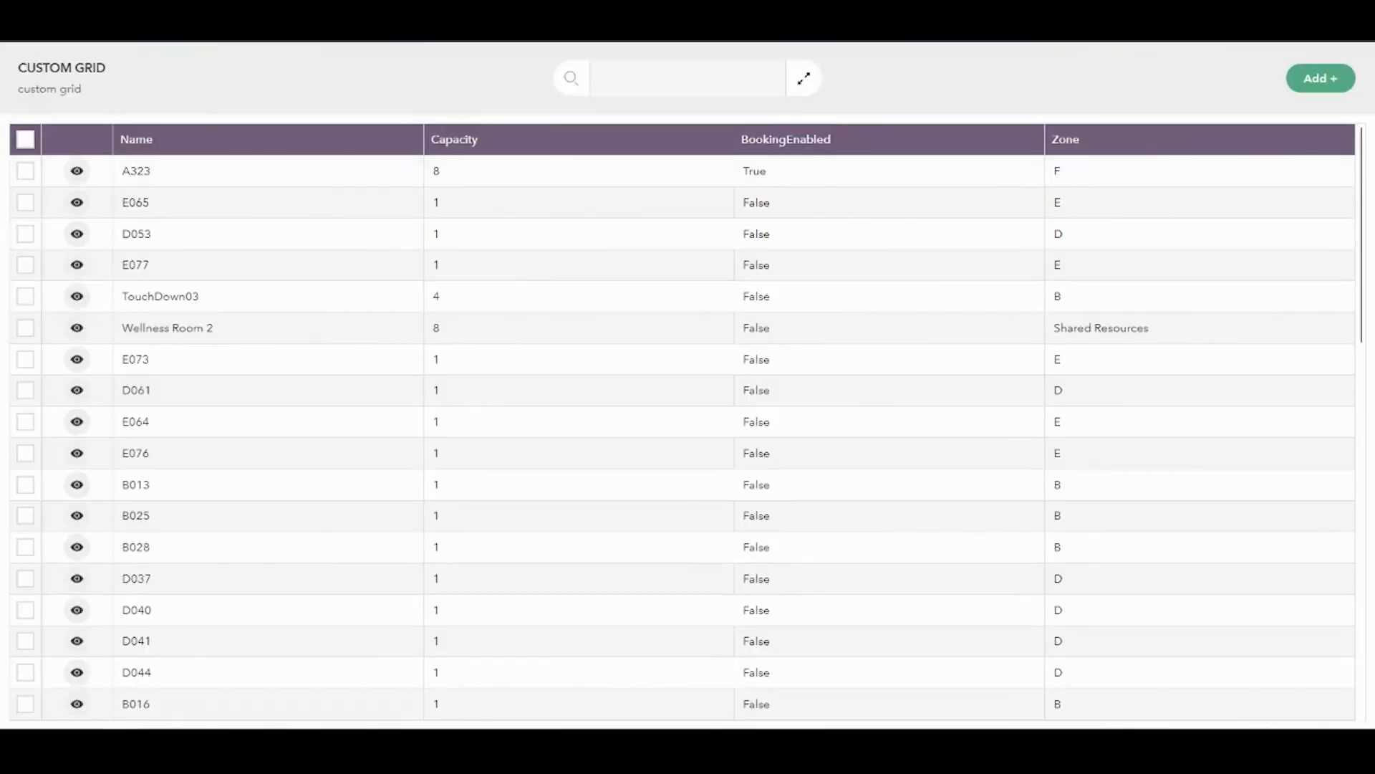
{"action": "key", "text": "ctrl+w"}
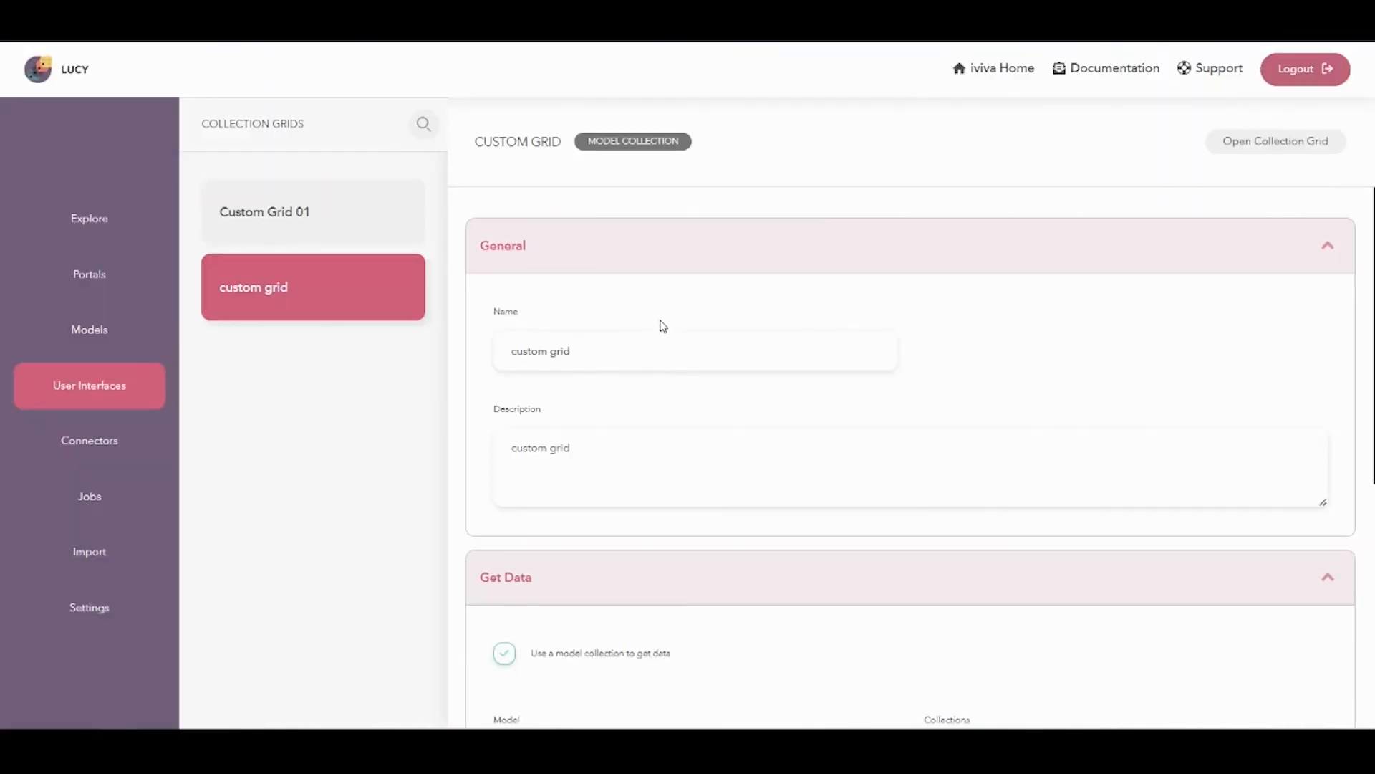
Step: In the grid's Update Data settings, toggle updating off and on again, and allow UserGroup2 and SPP Administrator to update
{"action": "scroll", "coordinate": [663, 326], "scroll_direction": "down", "scroll_amount": 4}
{"action": "scroll", "coordinate": [648, 329], "scroll_direction": "down", "scroll_amount": 2}
{"action": "left_click", "coordinate": [609, 410]}
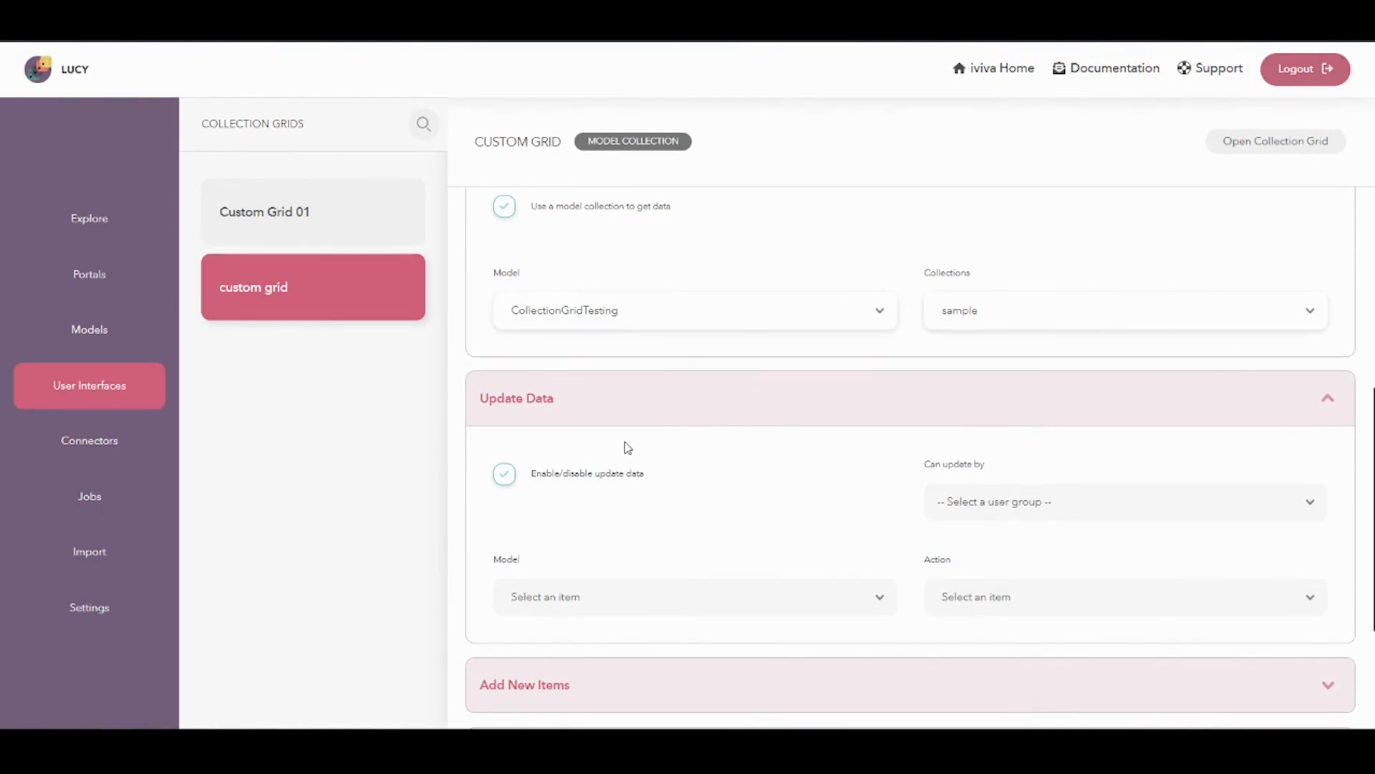
{"action": "left_click", "coordinate": [611, 476]}
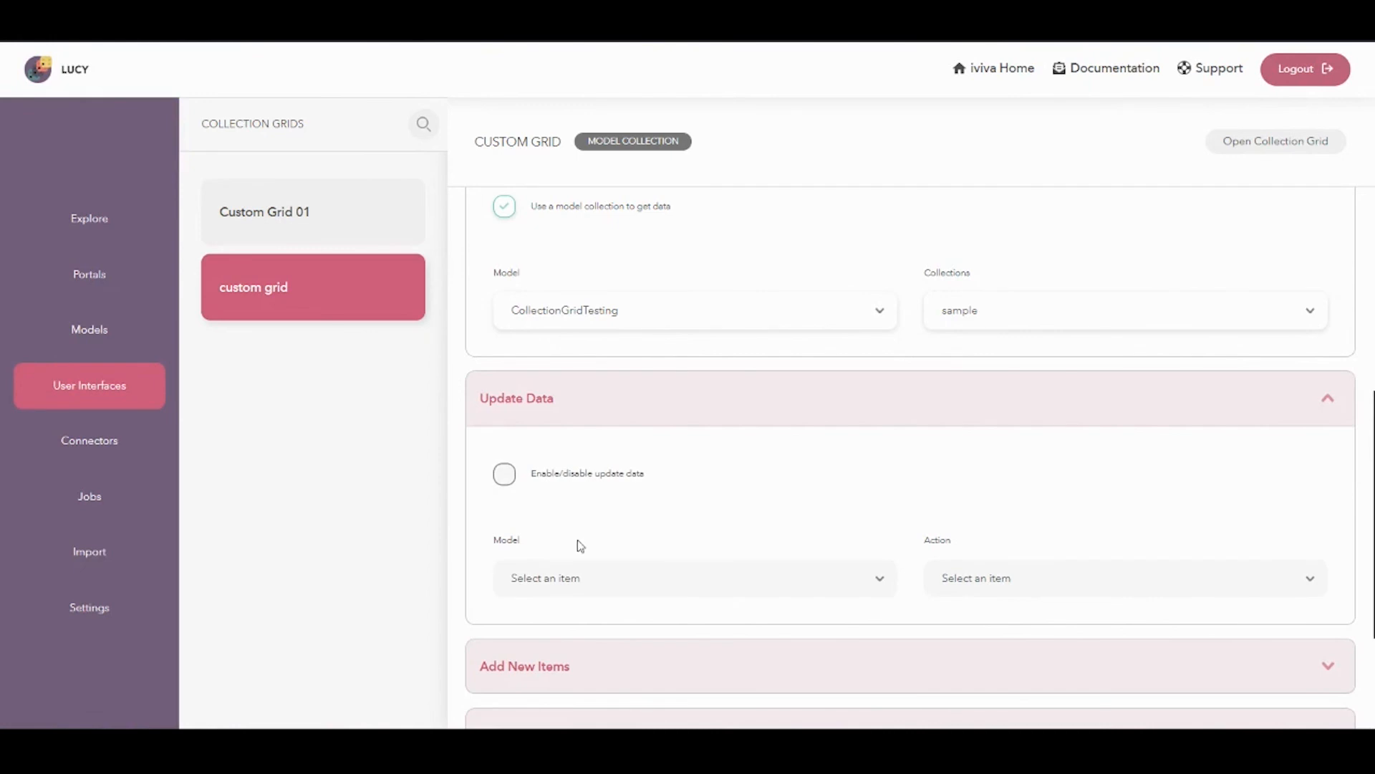
{"action": "left_click", "coordinate": [548, 473]}
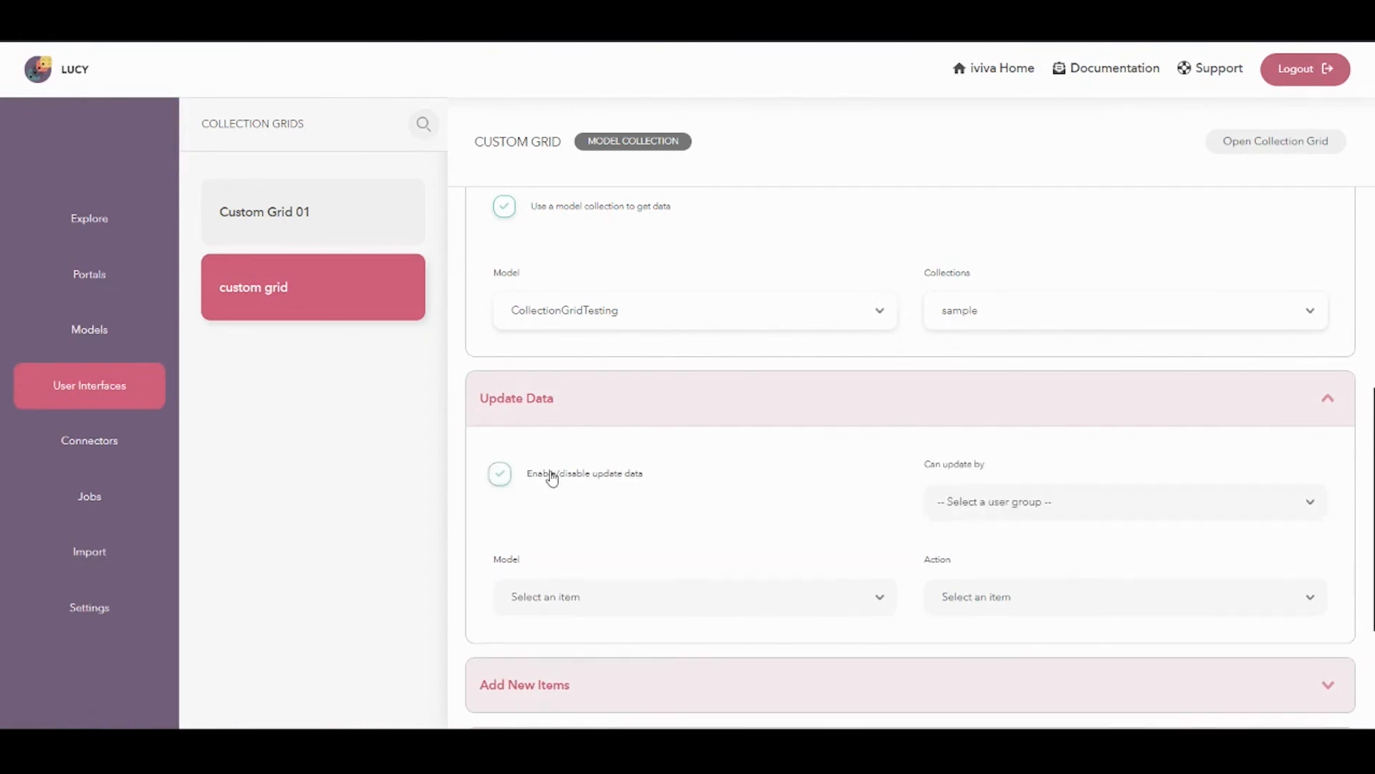
{"action": "left_click", "coordinate": [1112, 494]}
{"action": "left_click", "coordinate": [1013, 591]}
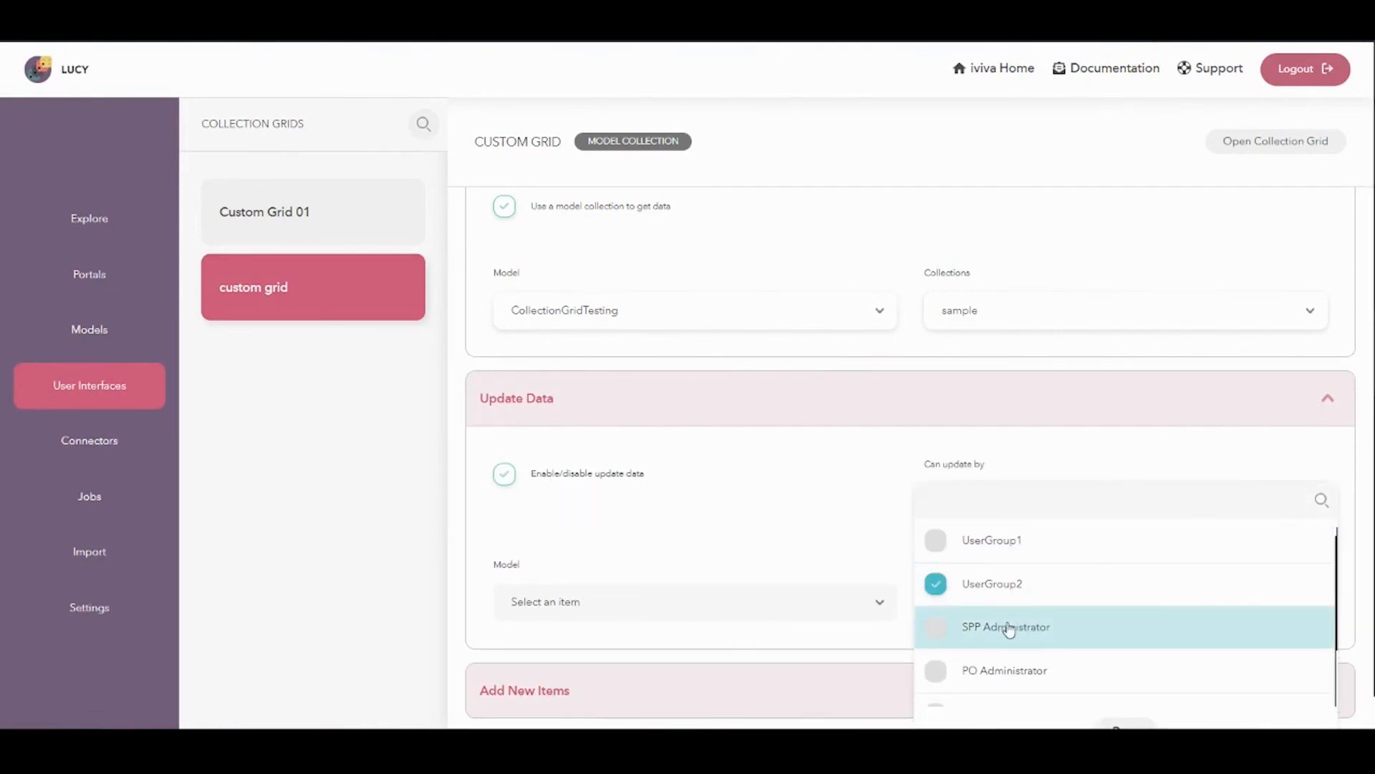
{"action": "left_click", "coordinate": [994, 633]}
{"action": "left_click", "coordinate": [643, 502]}
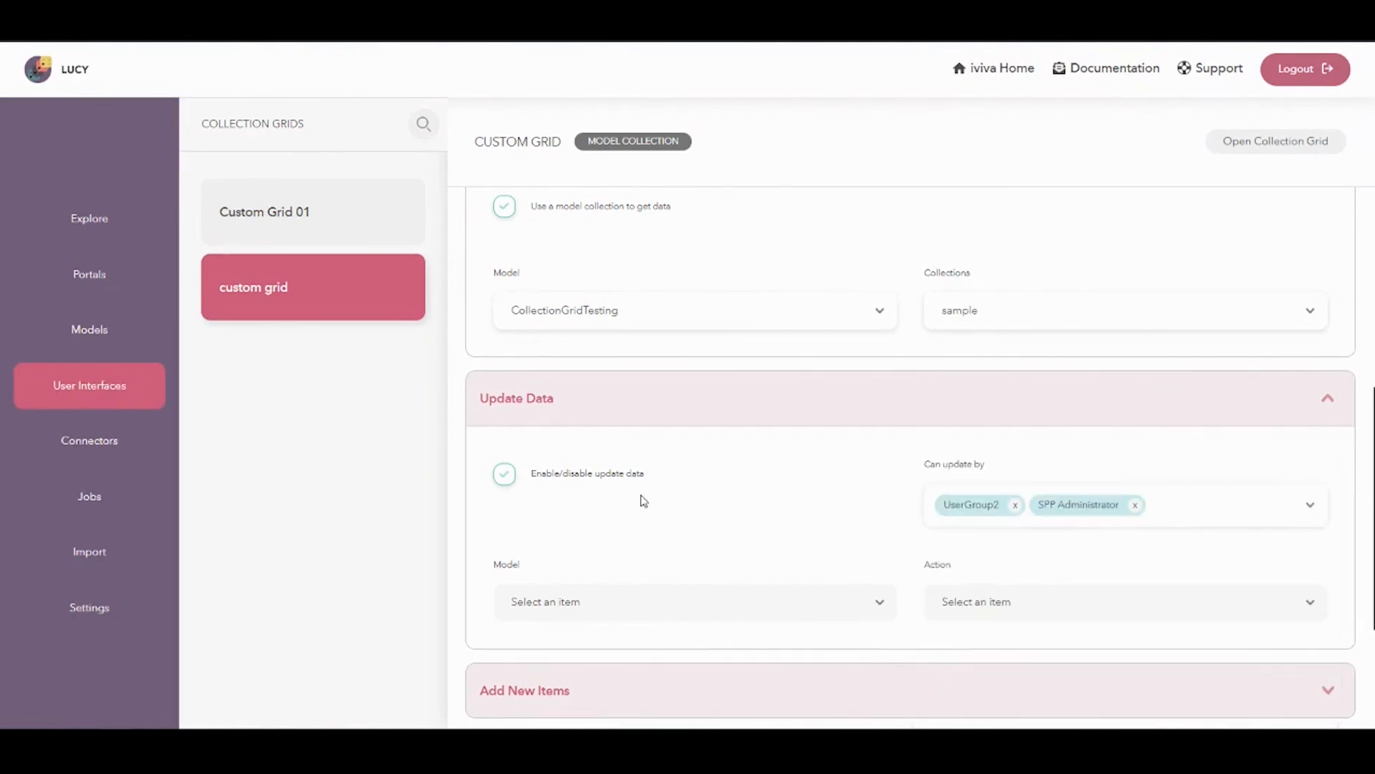